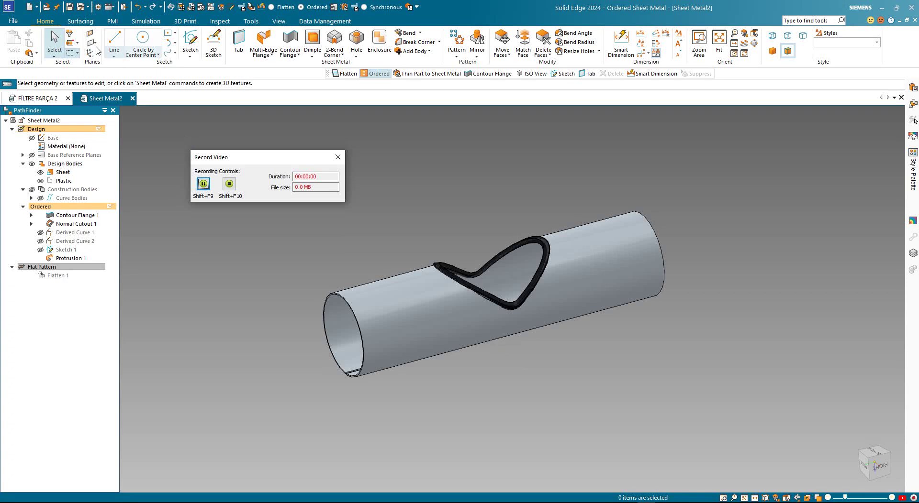
Create a new sheet-metal part from the 'iso metric sheet metal.psm' template.
key("ctrl+n")
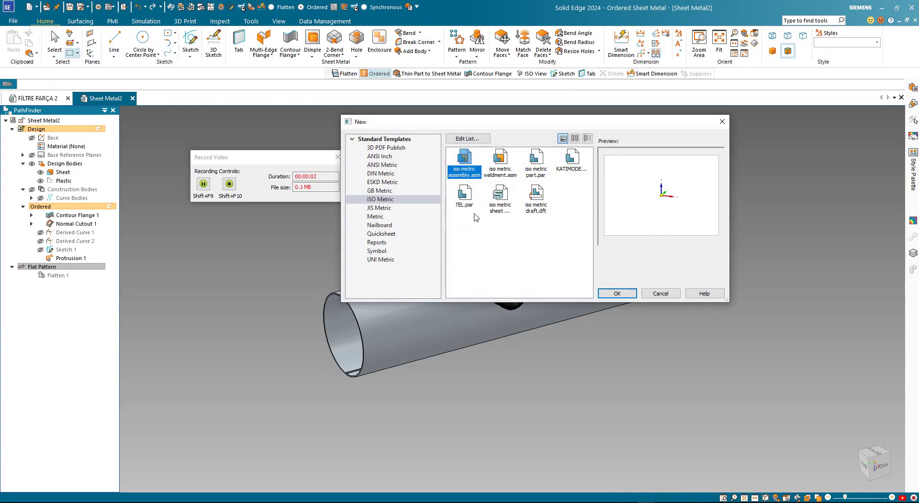
left_click(490, 199)
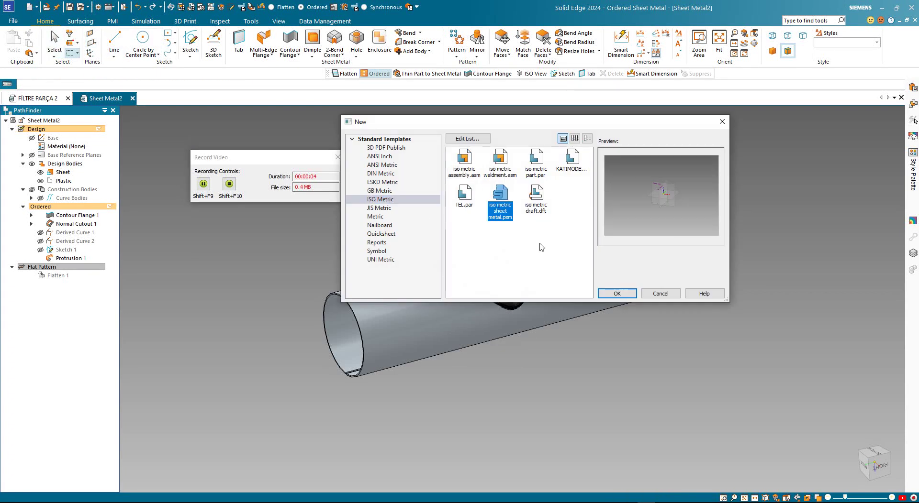
left_click(624, 294)
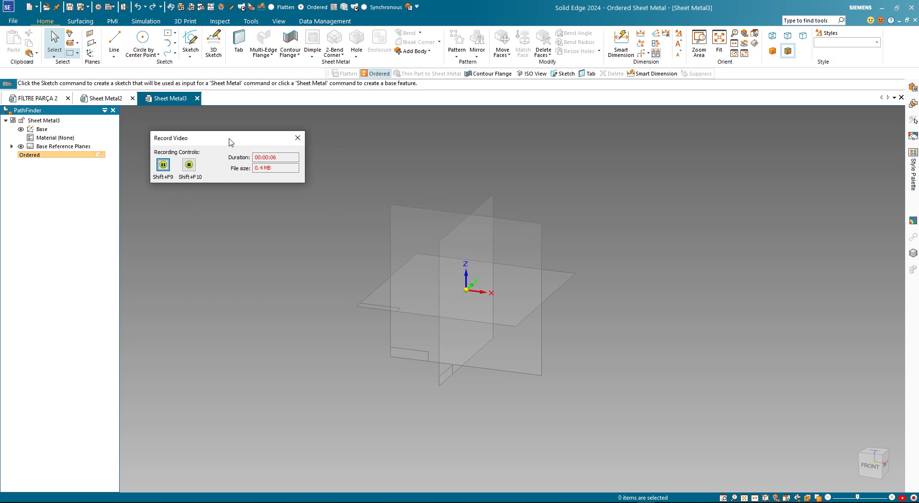
On the front plane, sketch a circle centred on the origin and dimension it to 150 mm diameter.
left_click_drag(224, 157, 59, 196)
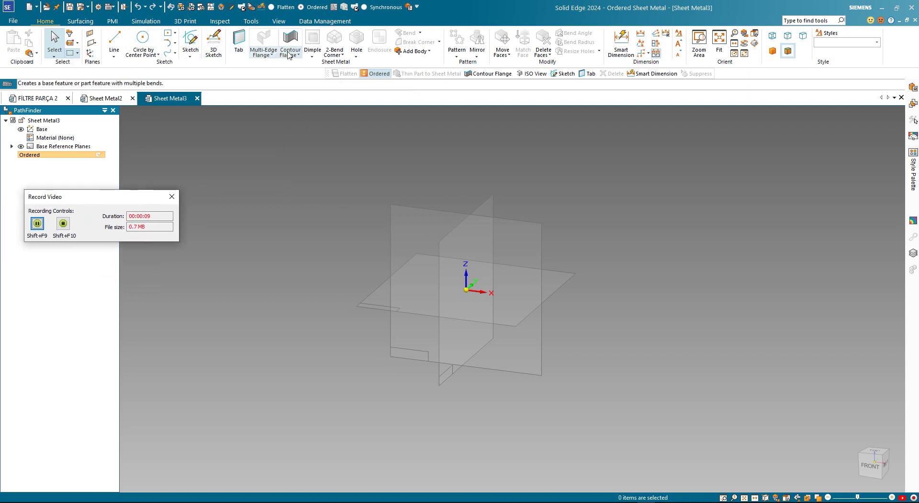
left_click(418, 217)
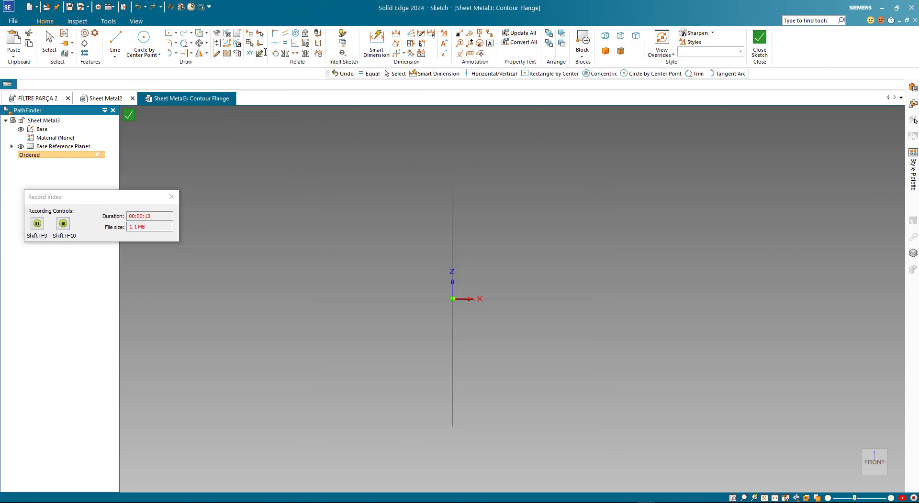
left_click(146, 41)
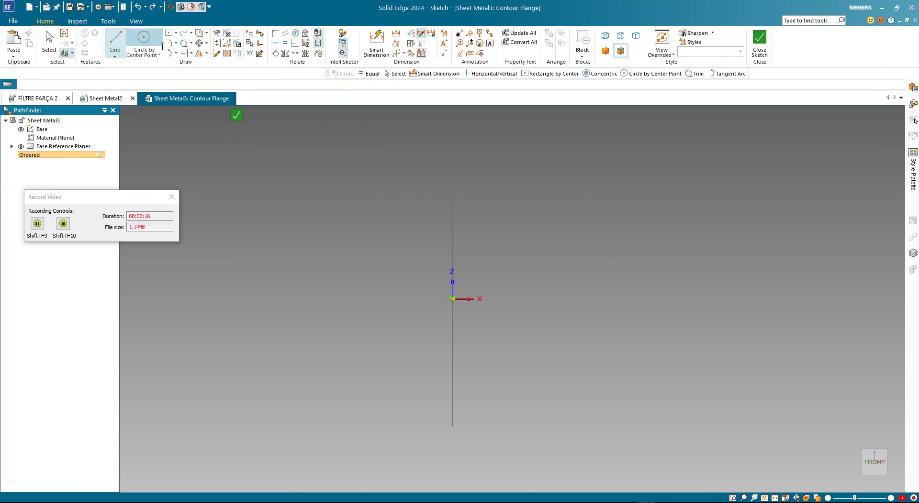
left_click(452, 299)
left_click(507, 168)
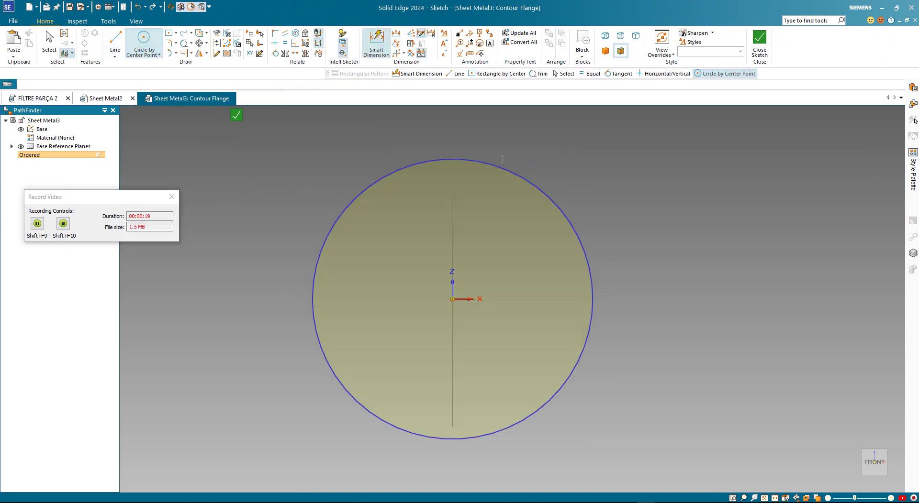
left_click(531, 184)
left_click(571, 157)
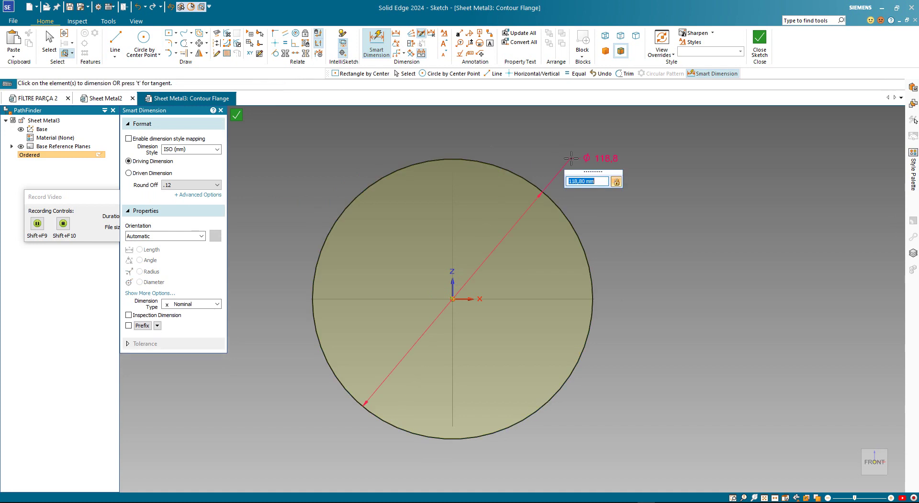
type("150")
key("Return")
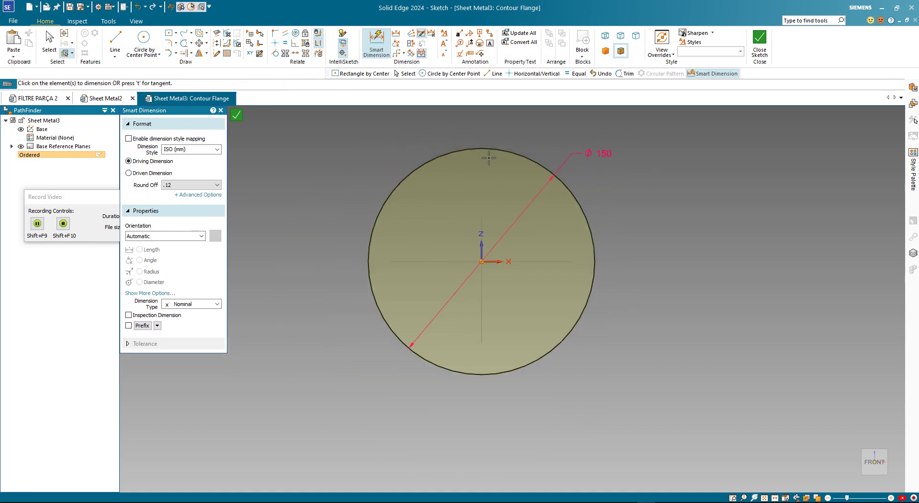
left_click(167, 36)
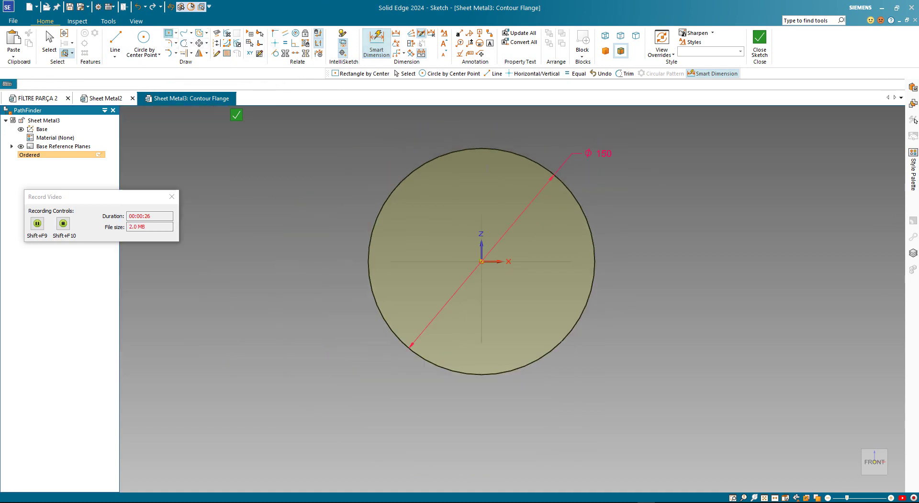
Draw a 5 x 10 centred rectangle on the top of the circle.
left_click(481, 149)
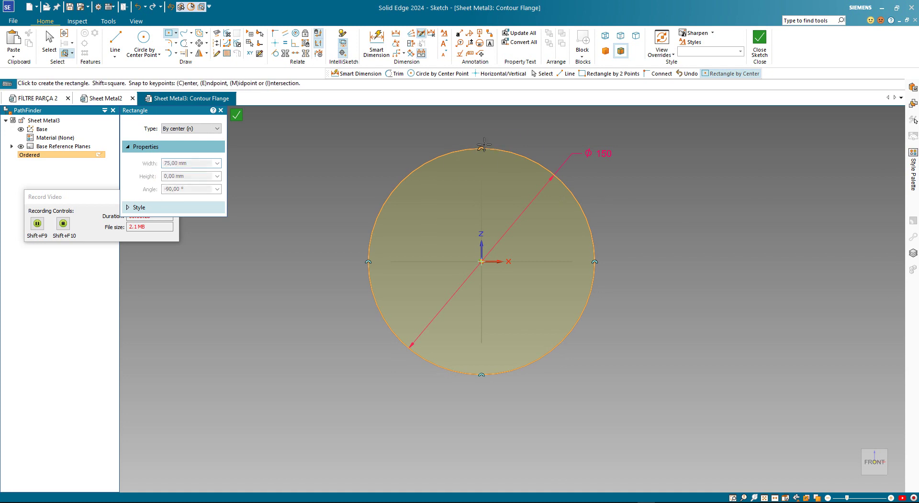
type("5")
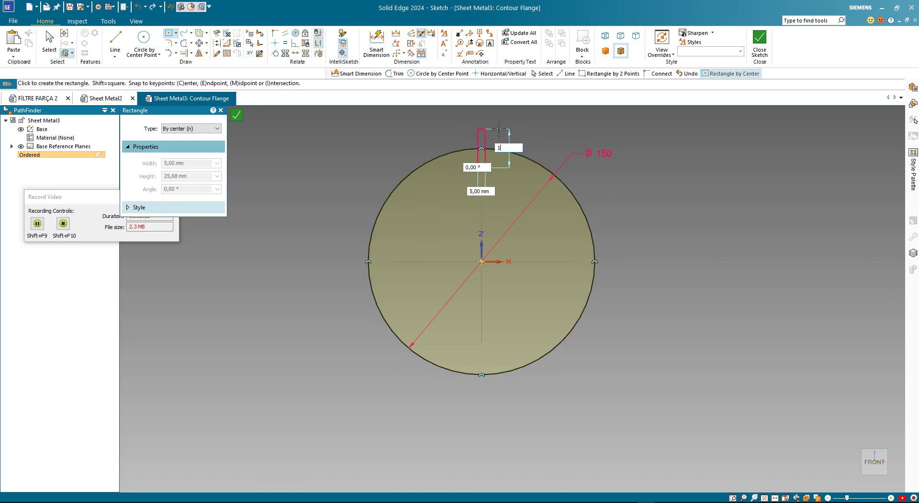
key("Tab")
type("10")
key("Return")
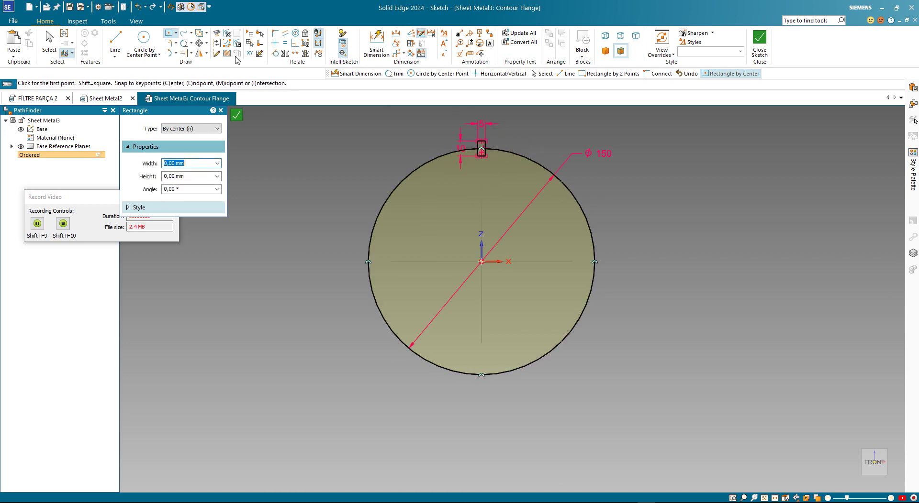
Trim away the arc inside the rectangle and the rectangle's leftover side lines.
left_click(184, 43)
scroll(483, 144, "up", 4)
scroll(483, 144, "up", 4)
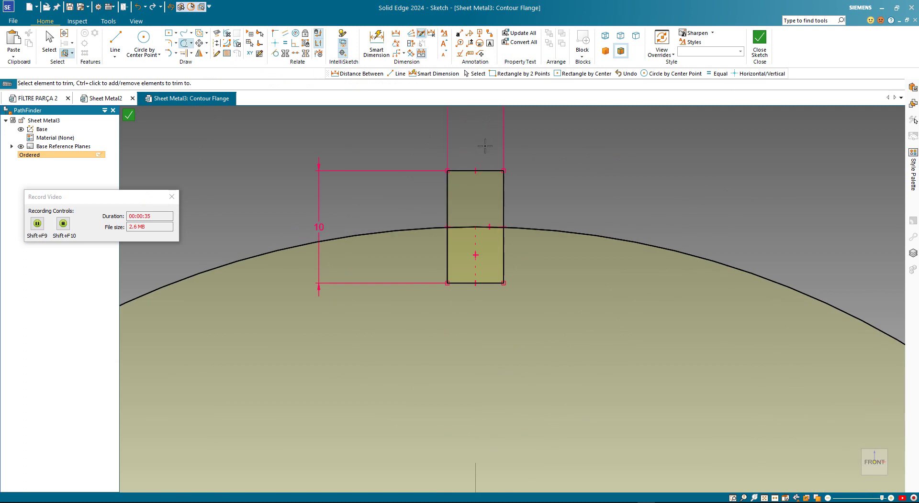
left_click_drag(422, 250, 426, 249)
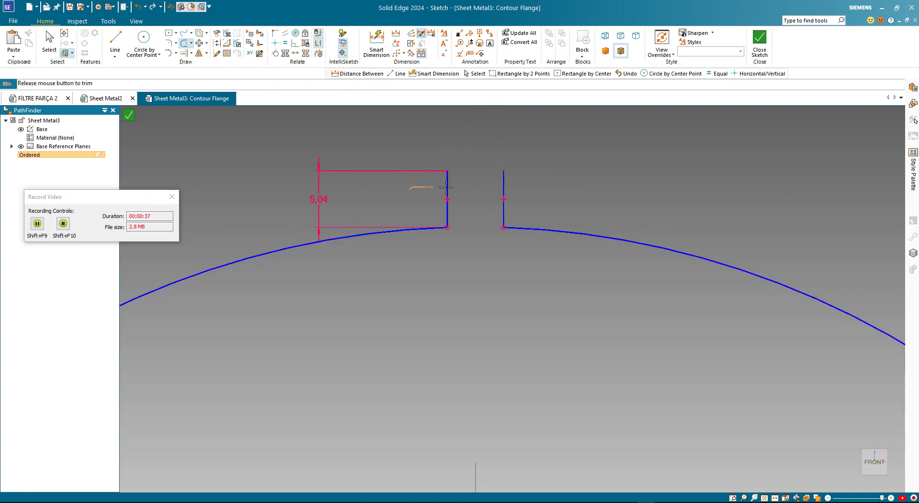
left_click_drag(437, 187, 509, 189)
scroll(467, 185, "down", 2)
Dimension the gap width to 5 and its 2,5 offset from the circle, then finish the sketch.
left_click(397, 33)
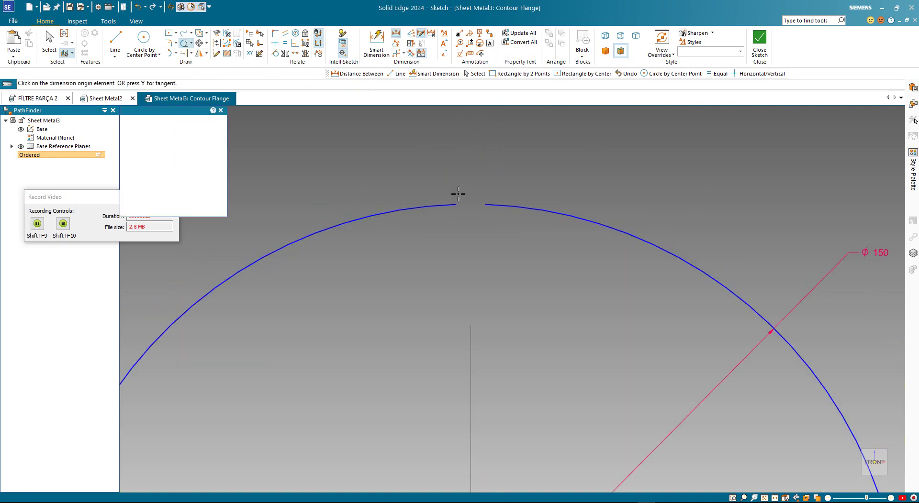
left_click(455, 204)
left_click(488, 204)
left_click(470, 165)
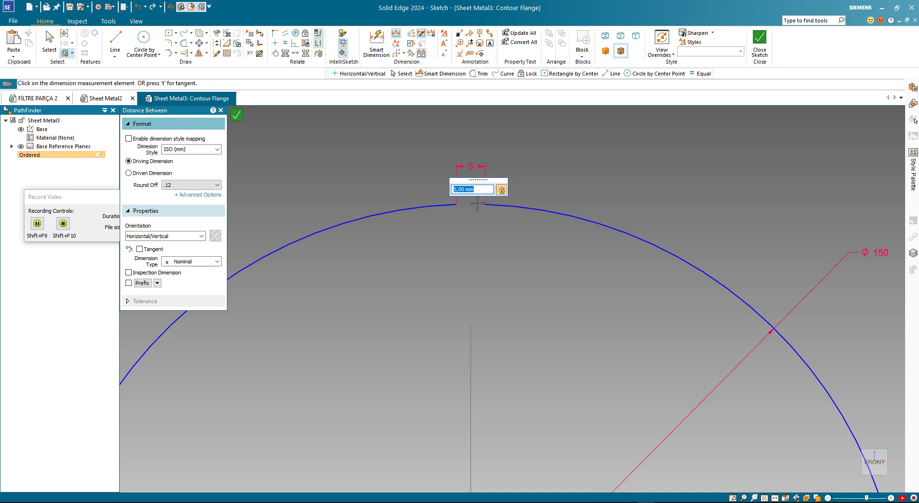
scroll(467, 217, "down", 5)
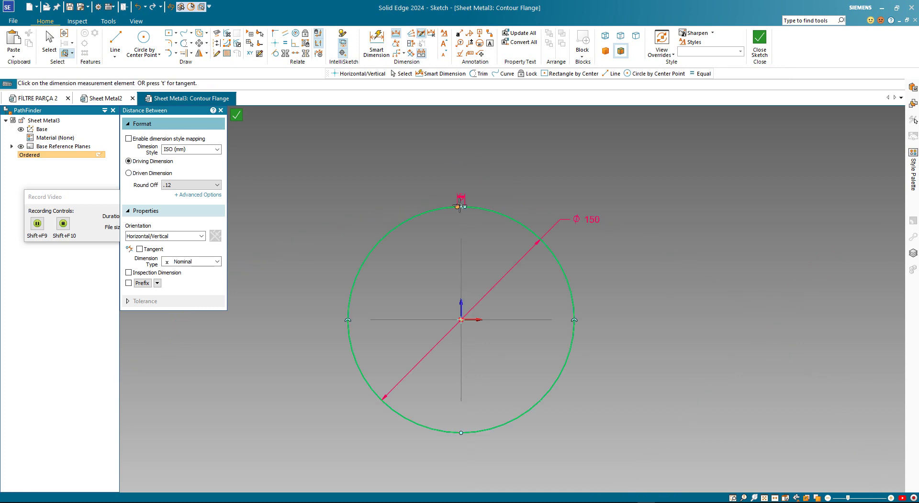
left_click(460, 265)
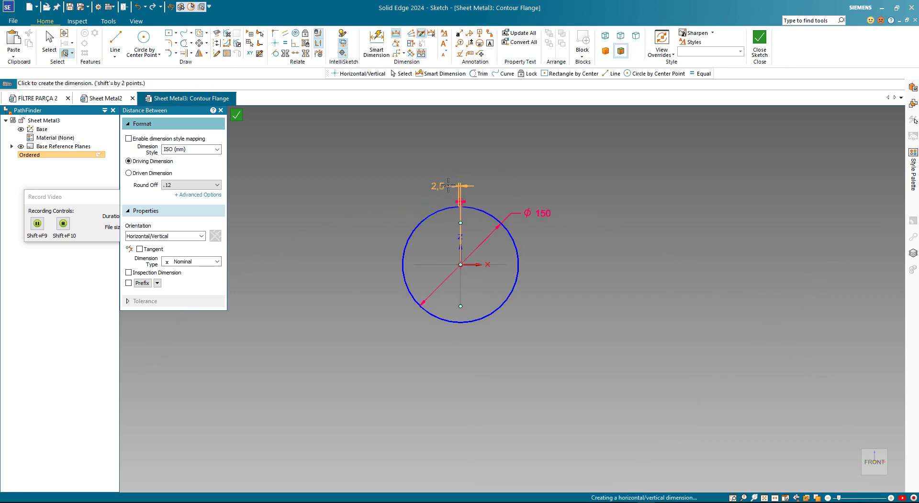
left_click(457, 167)
scroll(463, 201, "up", 4)
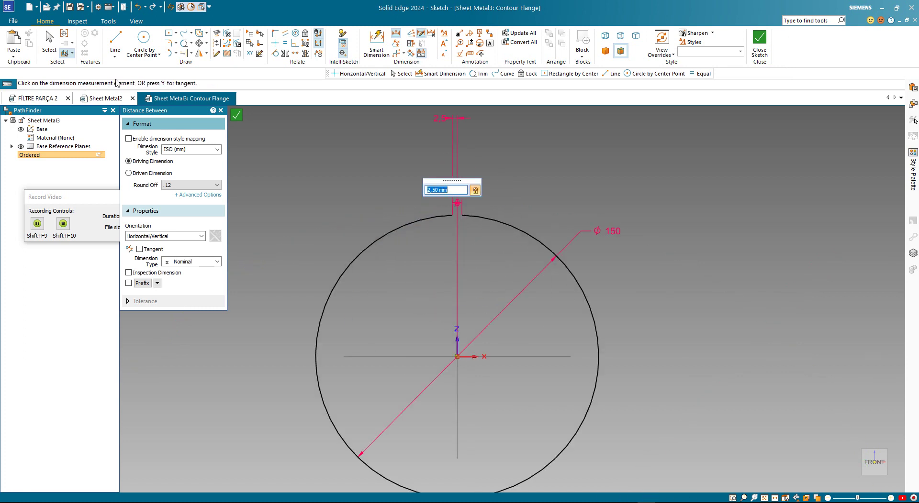
left_click(49, 43)
key("ctrl+z")
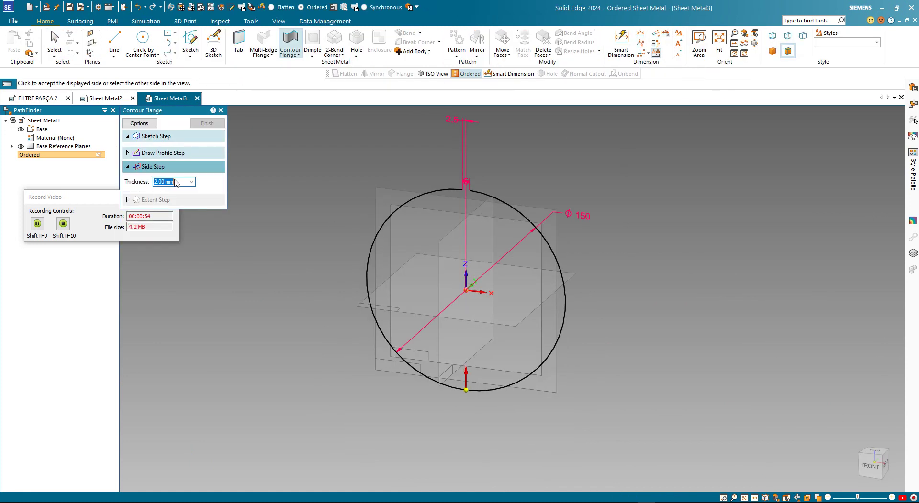
Give the flange 2 mm thickness and a 580 mm symmetric length to form the tube.
left_click(460, 354)
type("58")
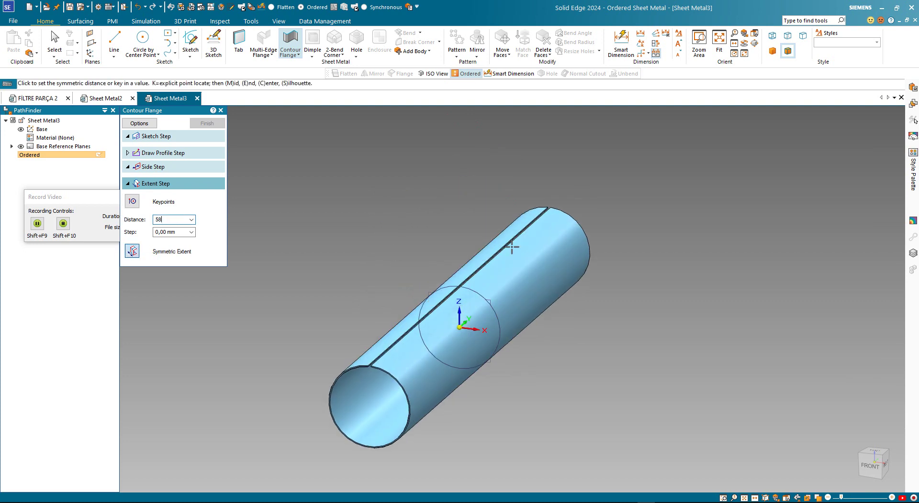
type("0")
key("Return")
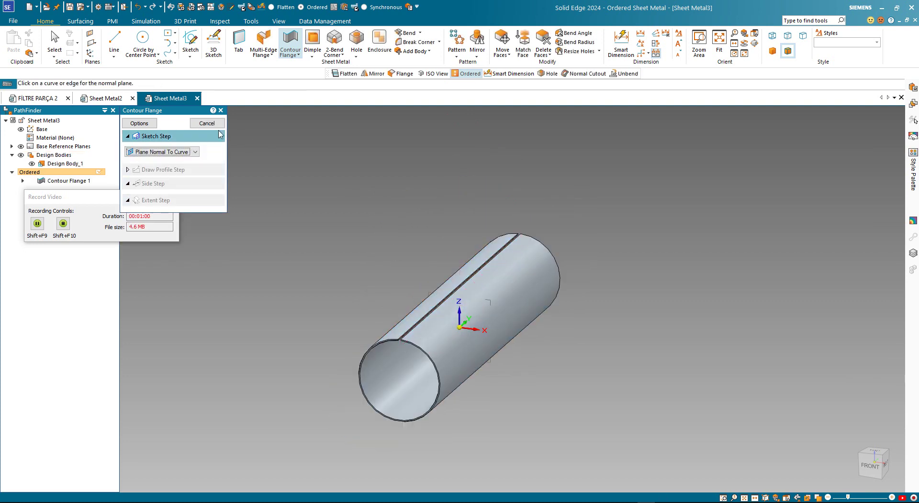
left_click(206, 123)
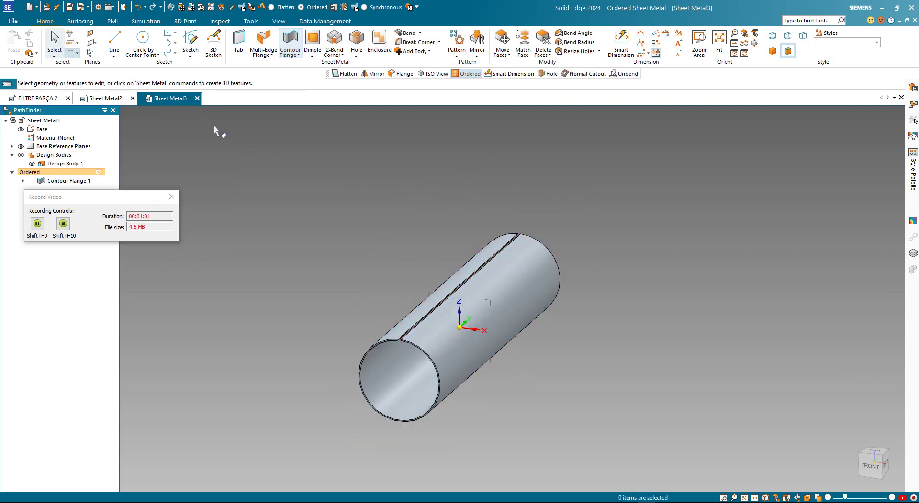
Start a cutout sketched on the right reference plane and begin drawing a line.
left_click(356, 57)
left_click(368, 88)
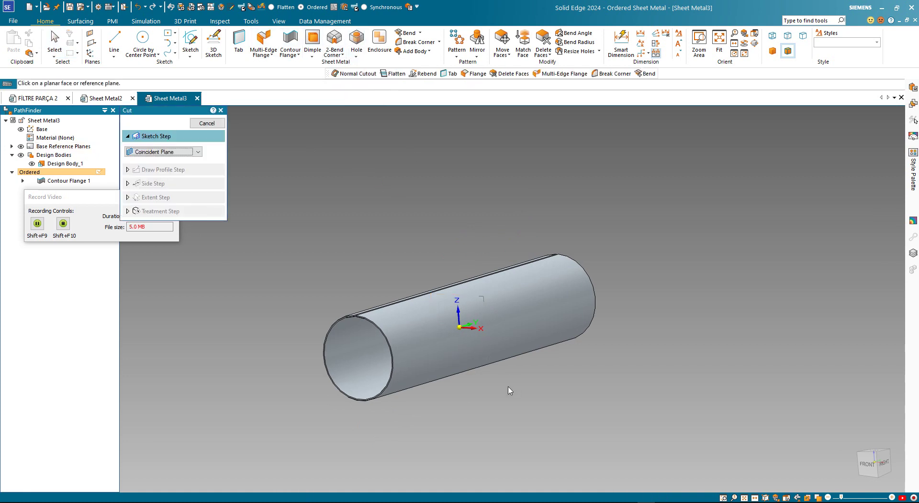
left_click(502, 312)
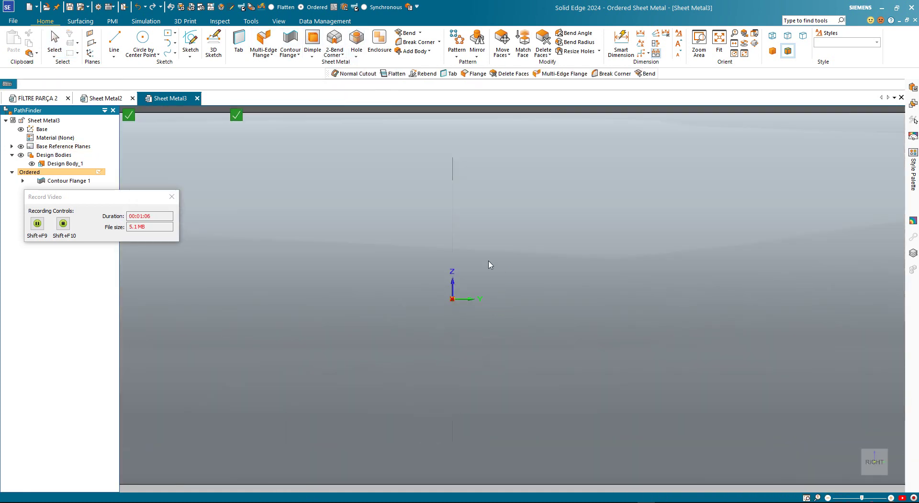
key("l")
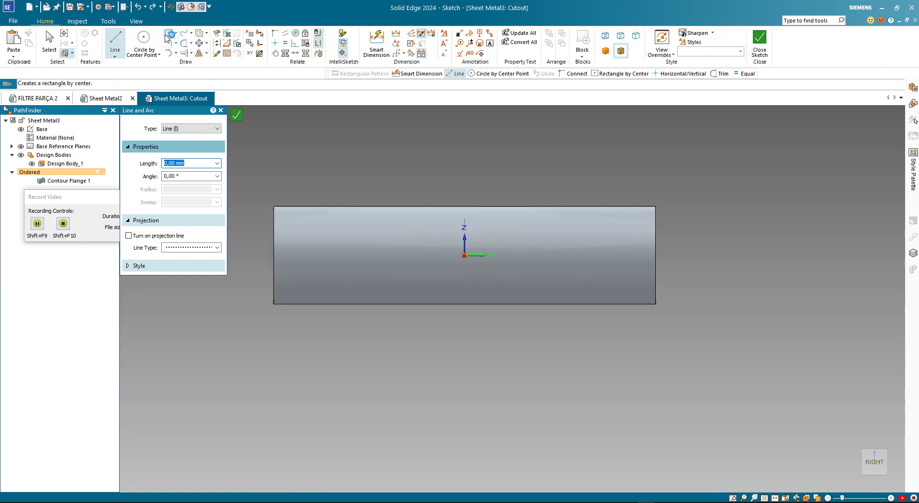
Draw a closed triangle from the origin with equal-length slanted sides.
left_click(464, 256)
left_click(372, 334)
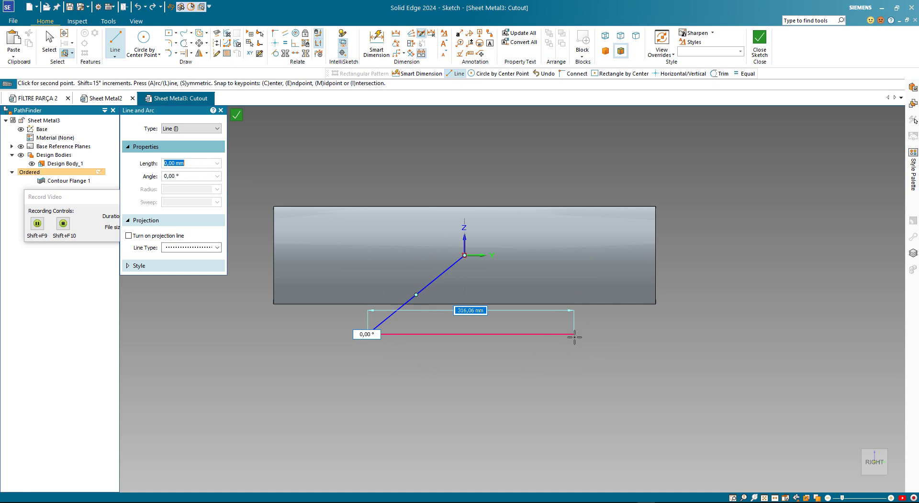
left_click(578, 334)
left_click(464, 256)
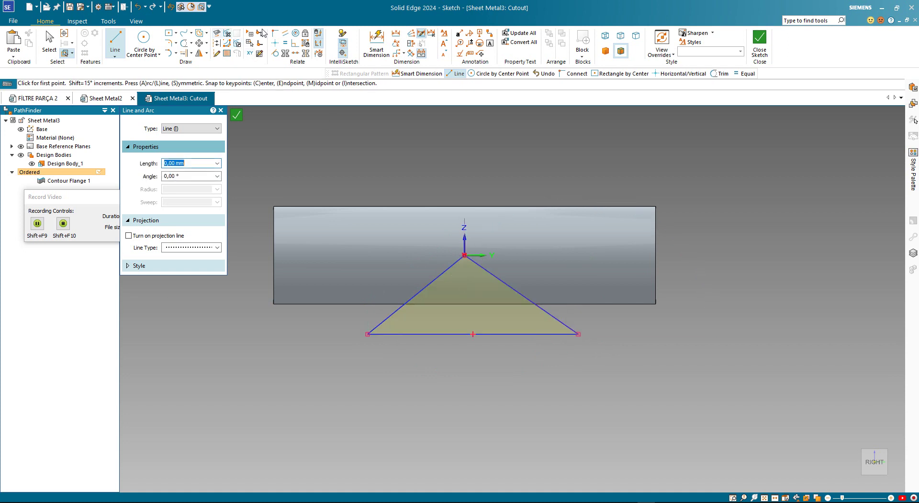
left_click(287, 44)
left_click(417, 293)
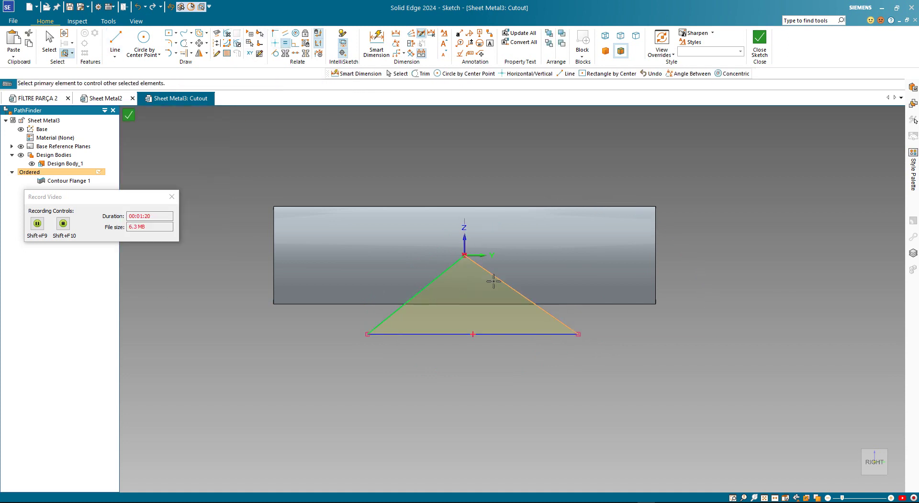
left_click(493, 274)
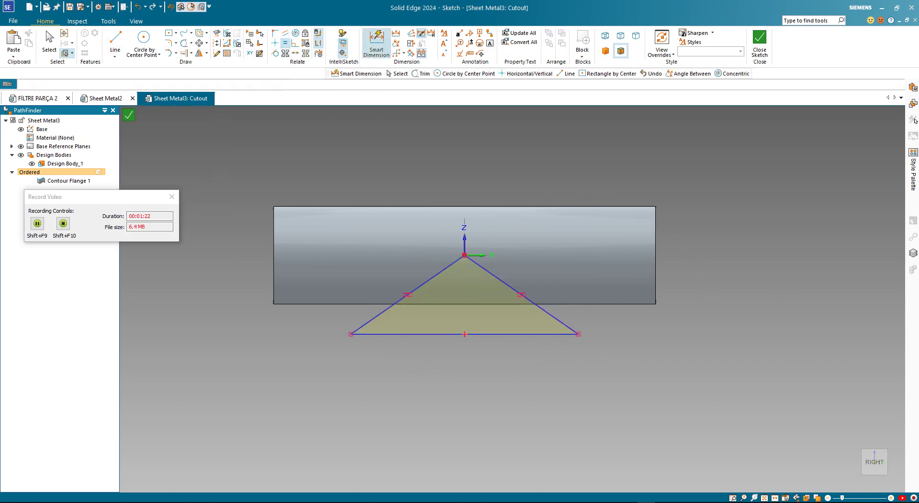
Dimension the triangle's base to 350 and its right slanted side to 200.
left_click(376, 43)
left_click(486, 334)
left_click(489, 364)
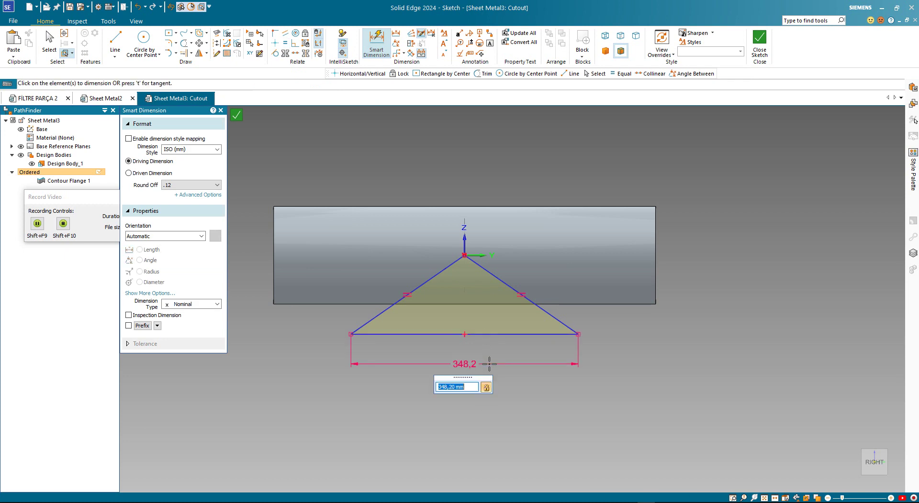
type("350")
key("Return")
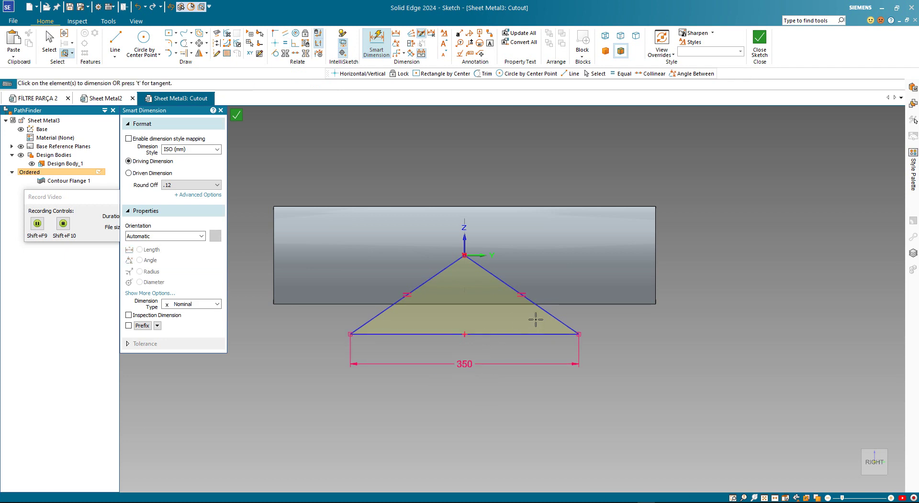
left_click(546, 312)
left_click(563, 298)
type("200")
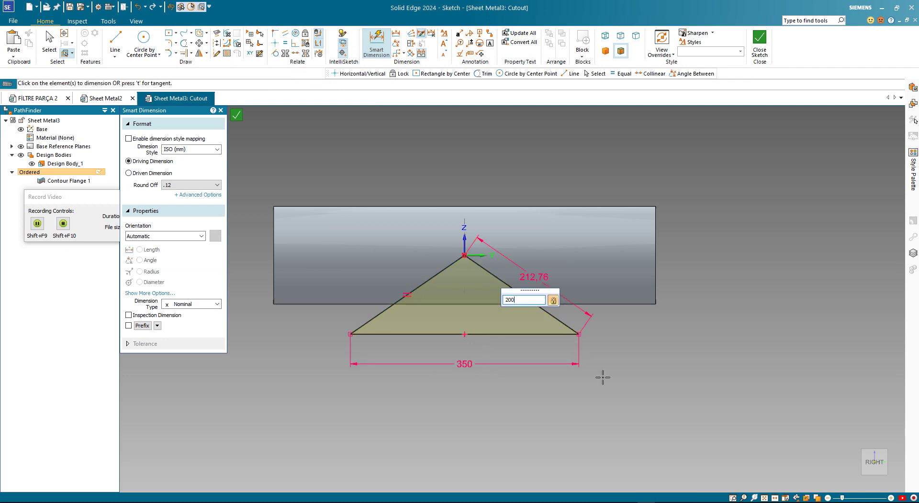
key("Return")
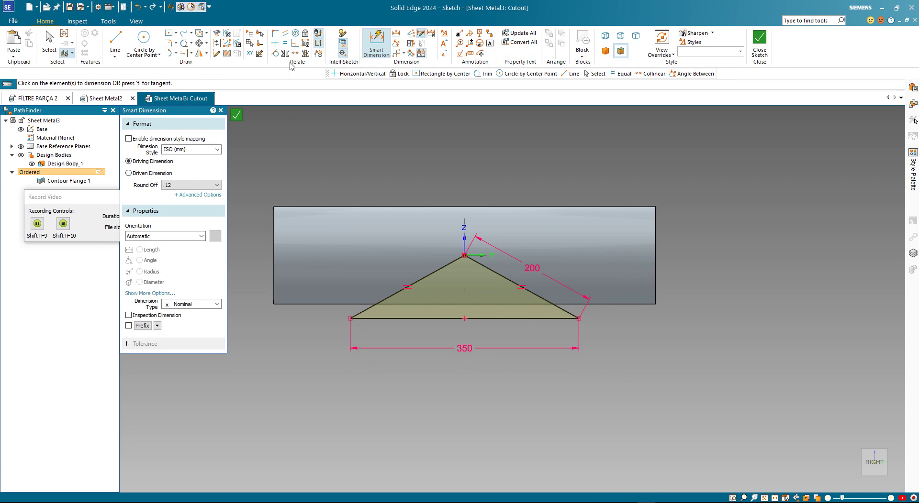
left_click(168, 43)
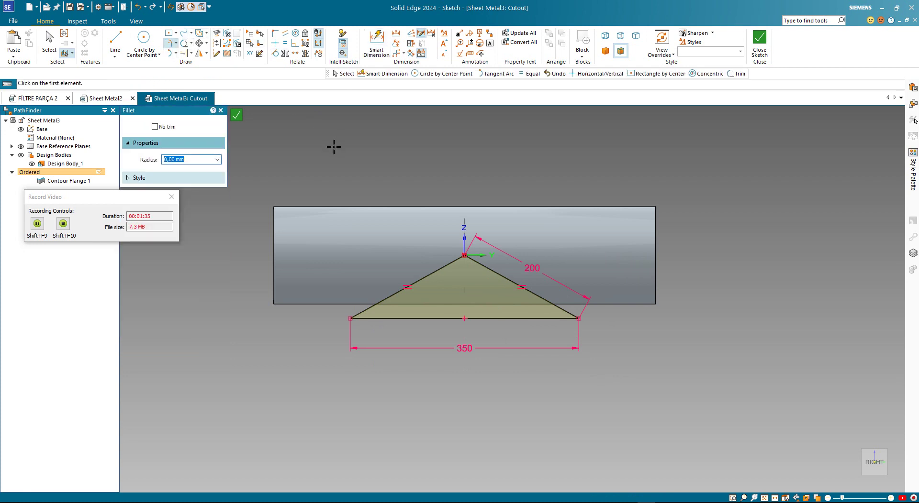
type("40")
Round the triangle's apex with an R 40 fillet.
scroll(424, 246, "up", 3)
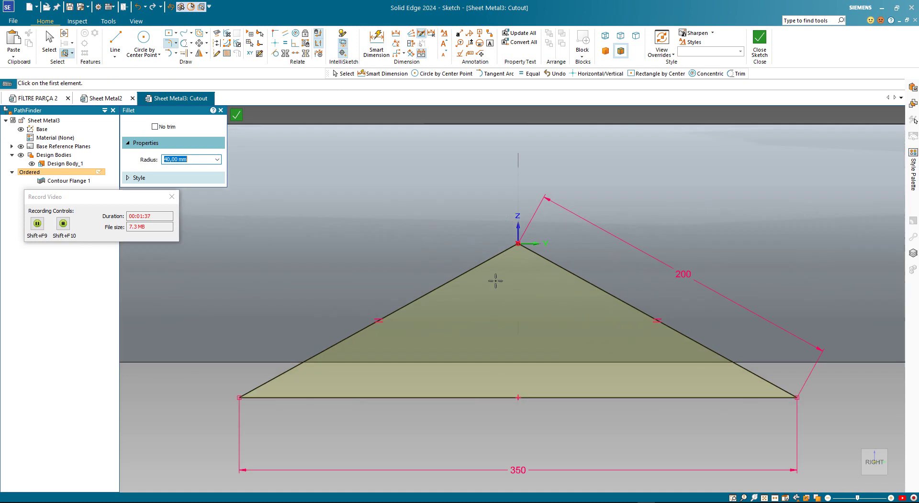
left_click(494, 263)
left_click(550, 263)
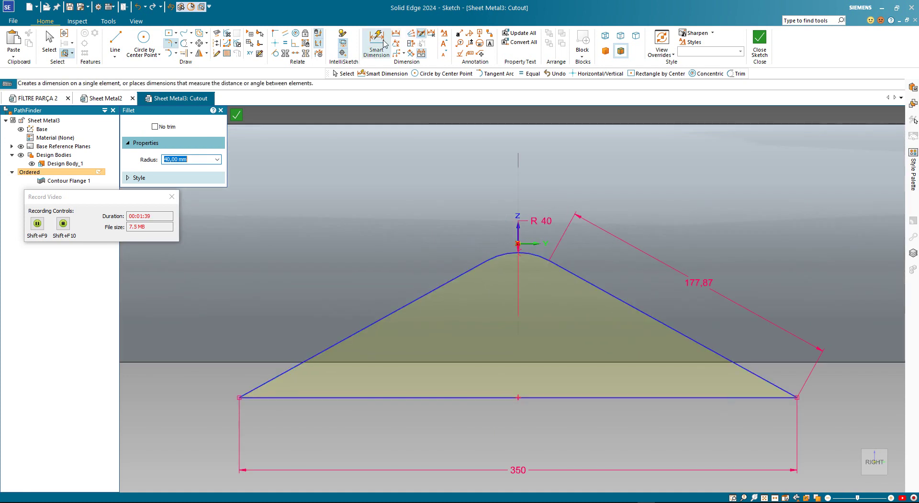
Add a 5 mm distance dimension from the R 40 arc.
left_click(396, 34)
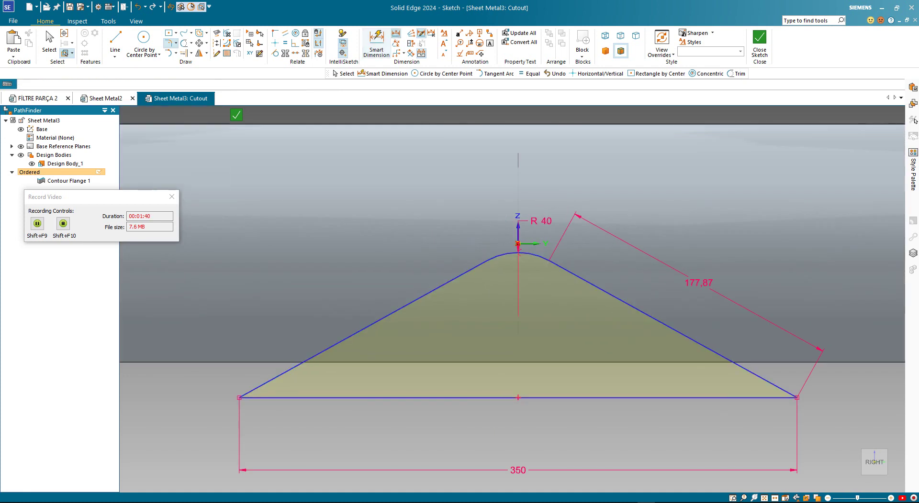
left_click(518, 253)
left_click(525, 242)
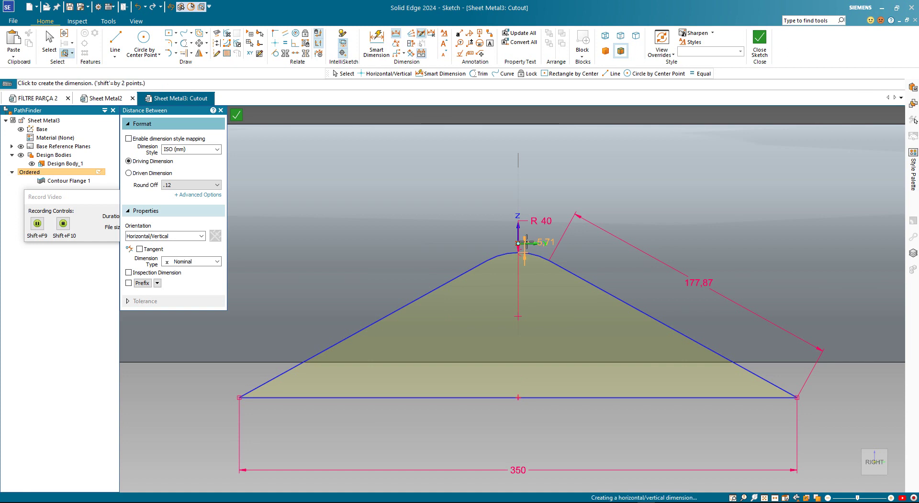
left_click(622, 242)
type("5,71")
key("Return")
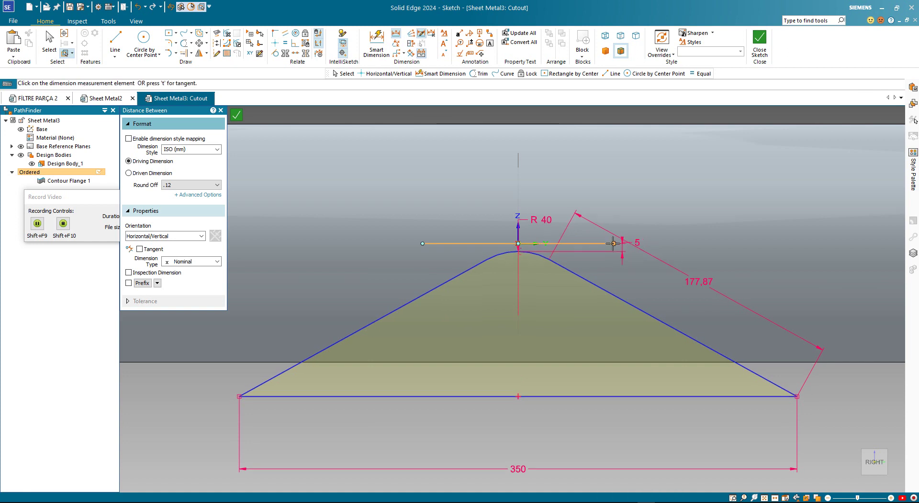
Align the apex arc vertically over the base midpoint and make the slanted lines equal.
scroll(527, 224, "down", 1)
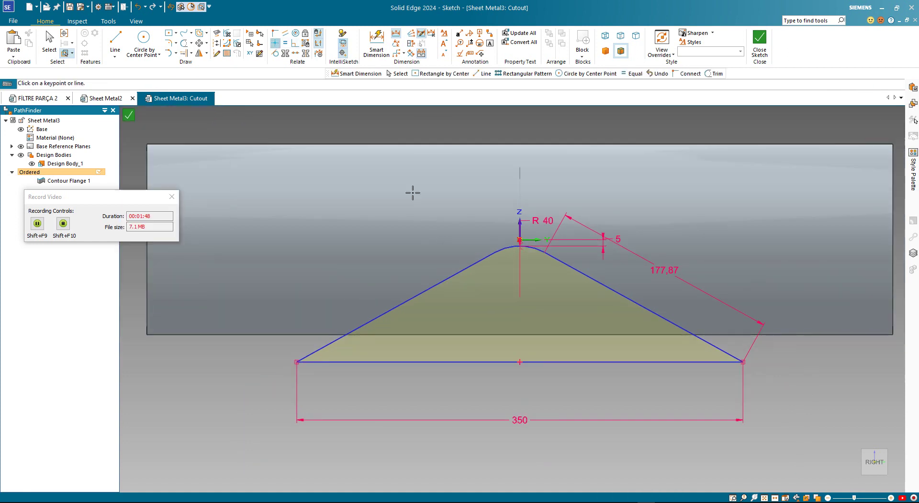
left_click(519, 362)
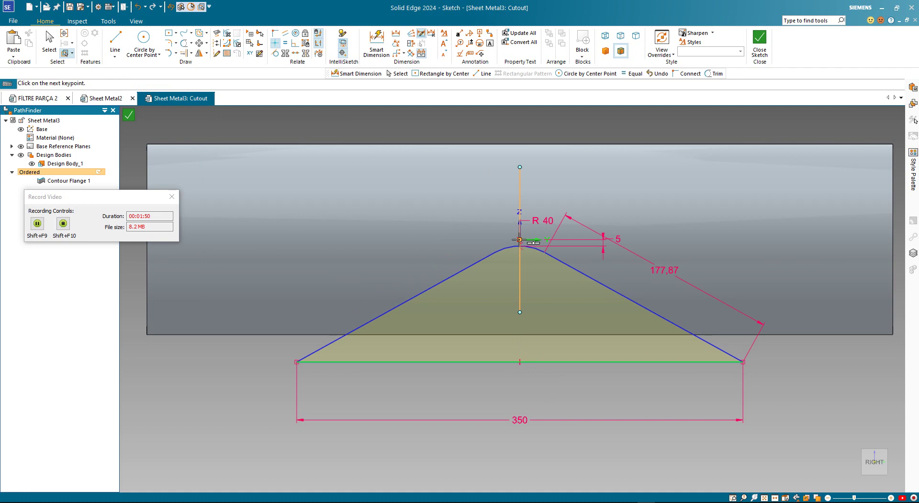
left_click(519, 239)
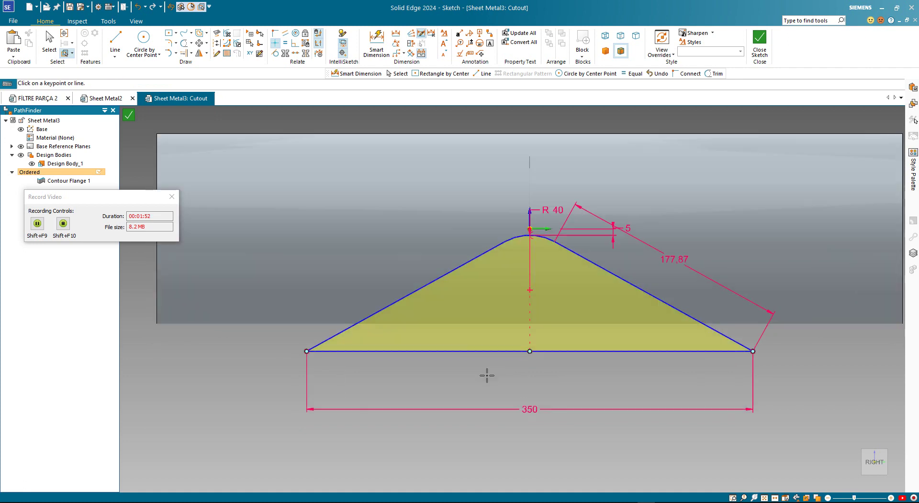
key("Escape")
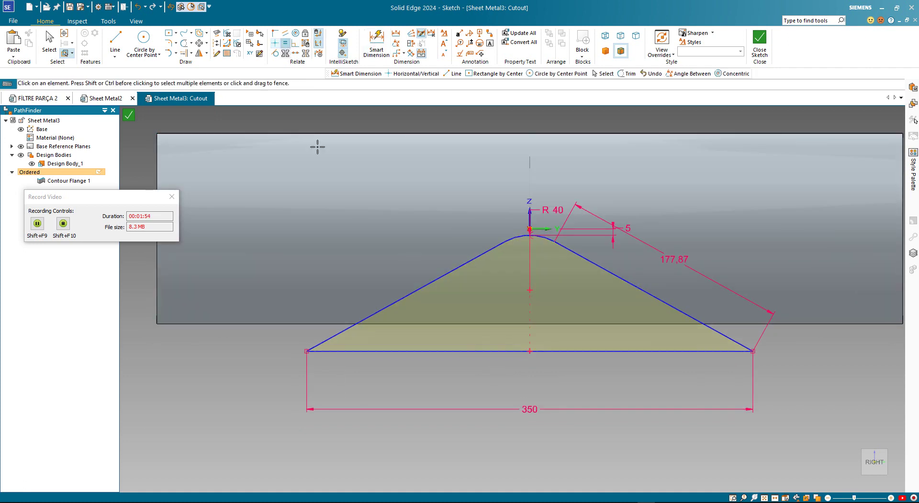
left_click(382, 310)
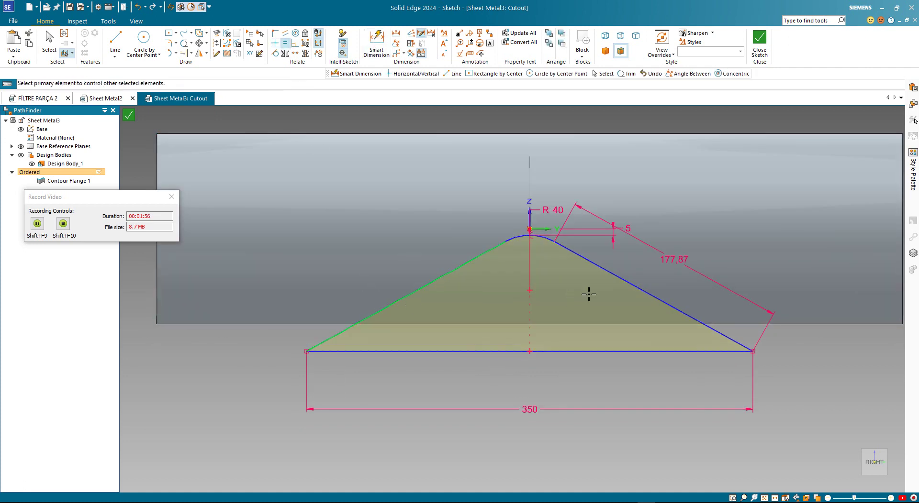
left_click(619, 277)
scroll(645, 345, "down", 2)
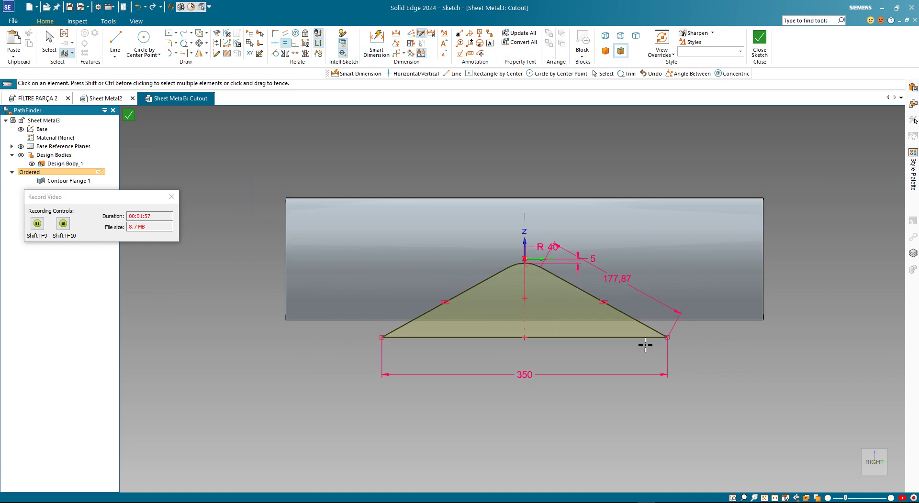
Cut the rounded triangle profile through the tube.
left_click(759, 46)
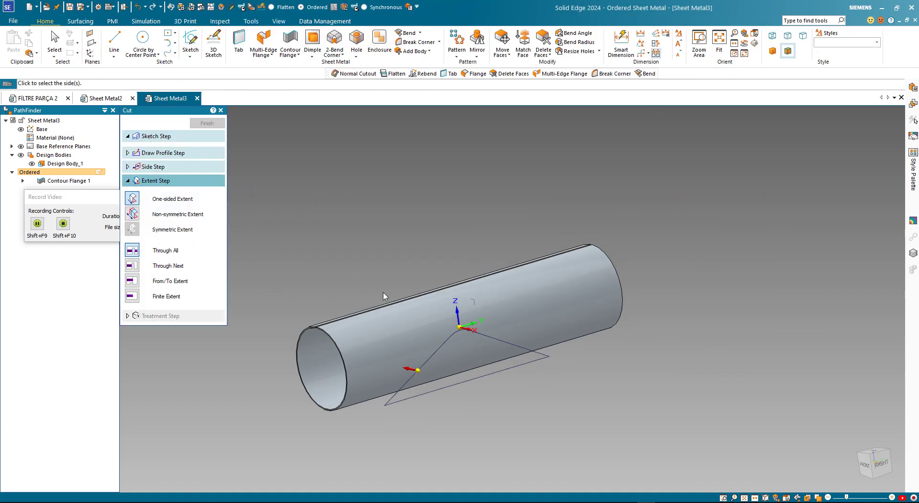
left_click(414, 376)
left_click(356, 248)
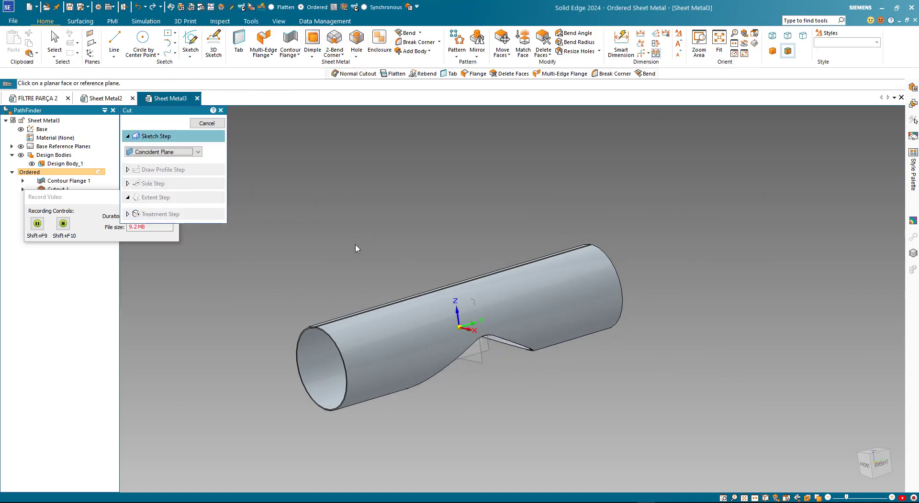
left_click(206, 123)
Flatten the tube into a 457,91 by 585 flat pattern using a face and its end edge.
left_click(282, 6)
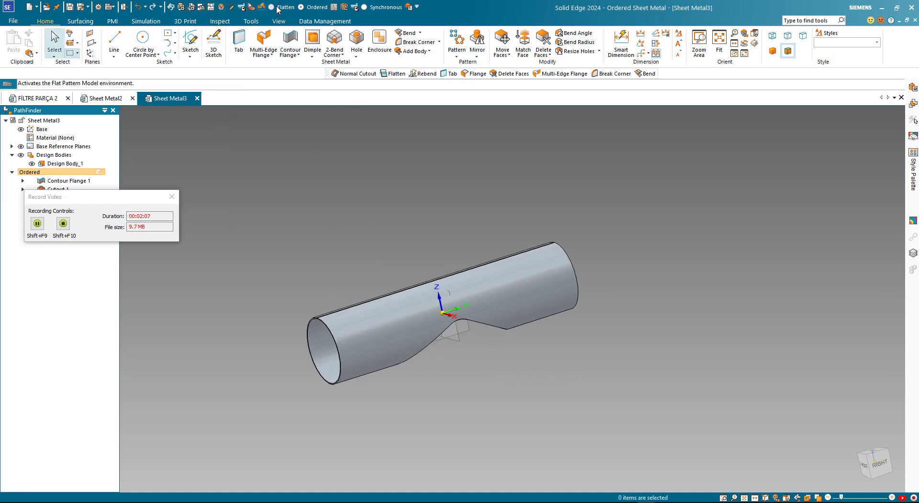
left_click(315, 350)
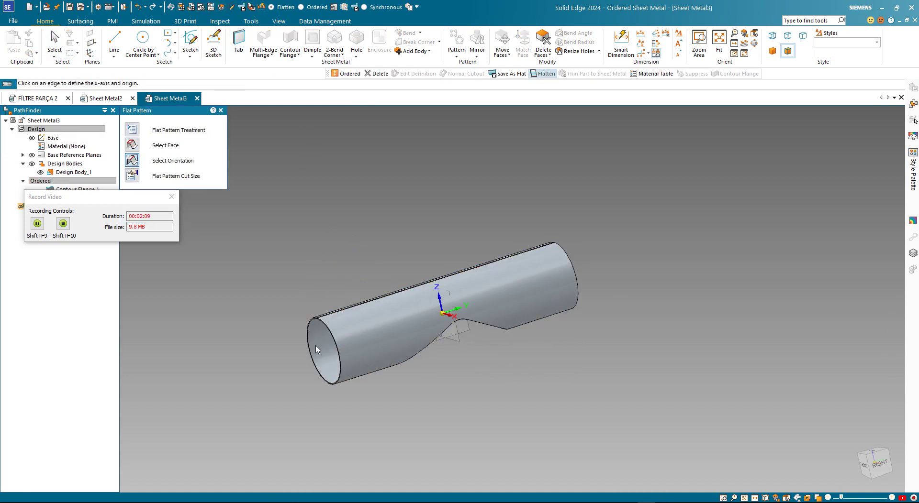
left_click(314, 365)
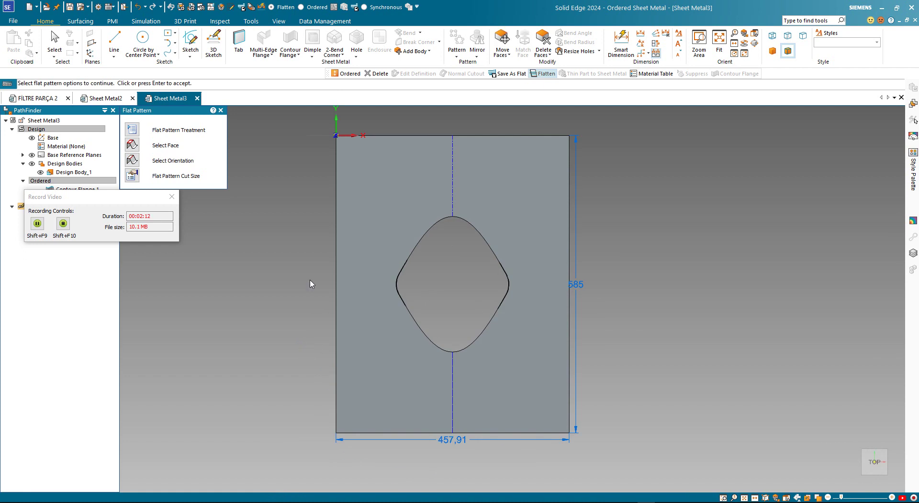
left_click(312, 7)
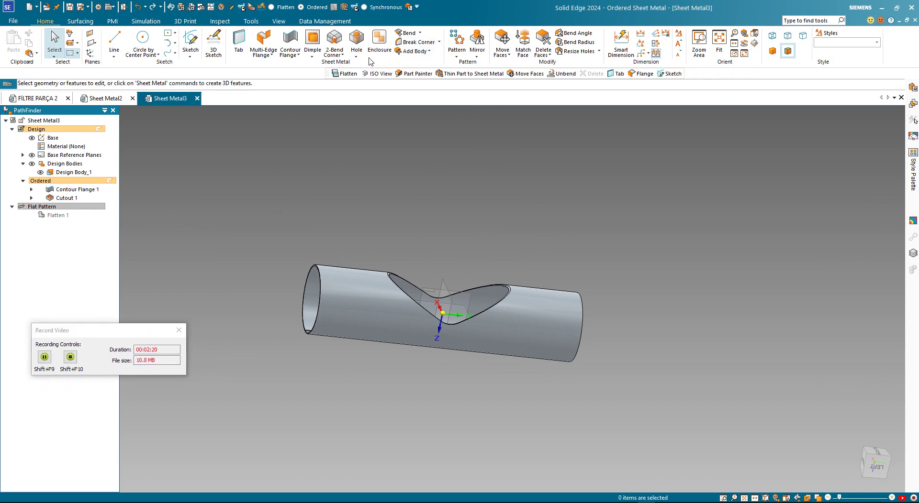
Add a part body, renaming the initial design body to Sheet.
left_click(429, 51)
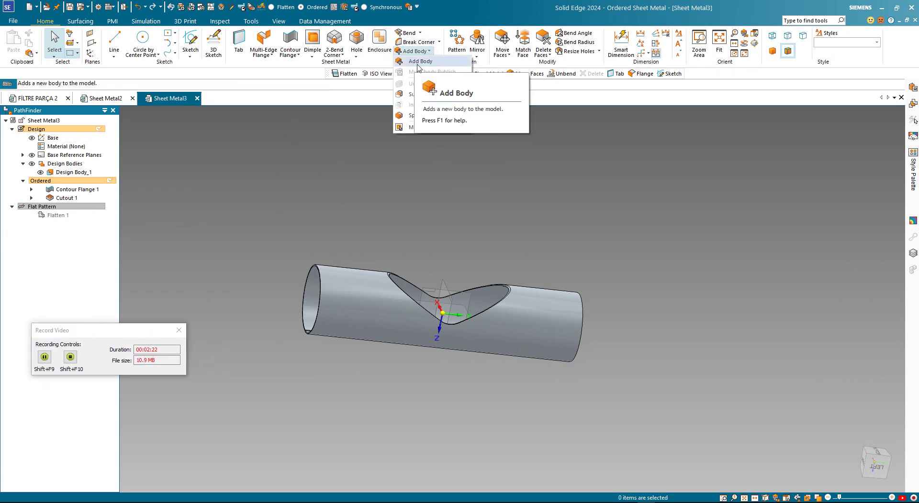
left_click(421, 62)
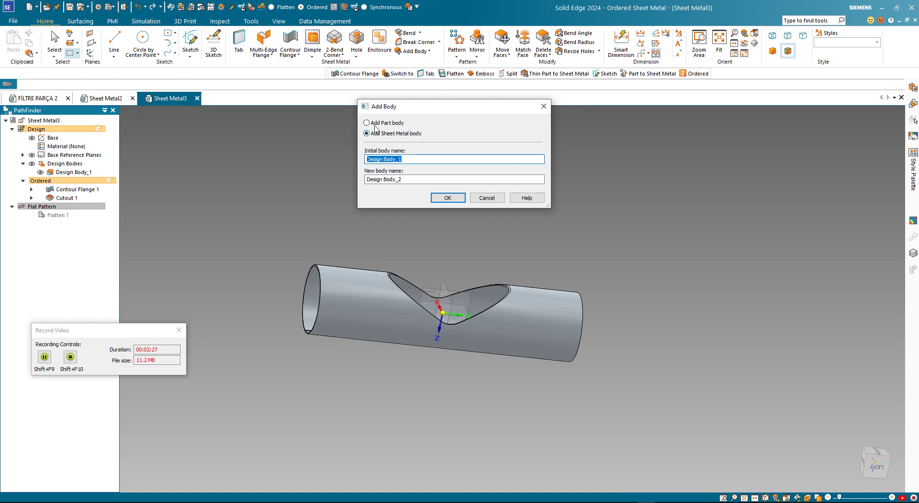
left_click(401, 159)
type("Sheet")
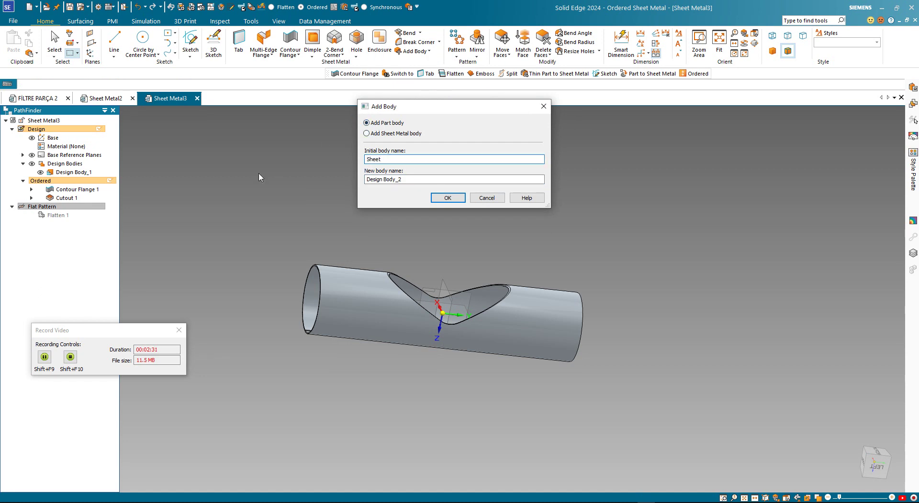
left_click_drag(410, 180, 275, 184)
type("Conta")
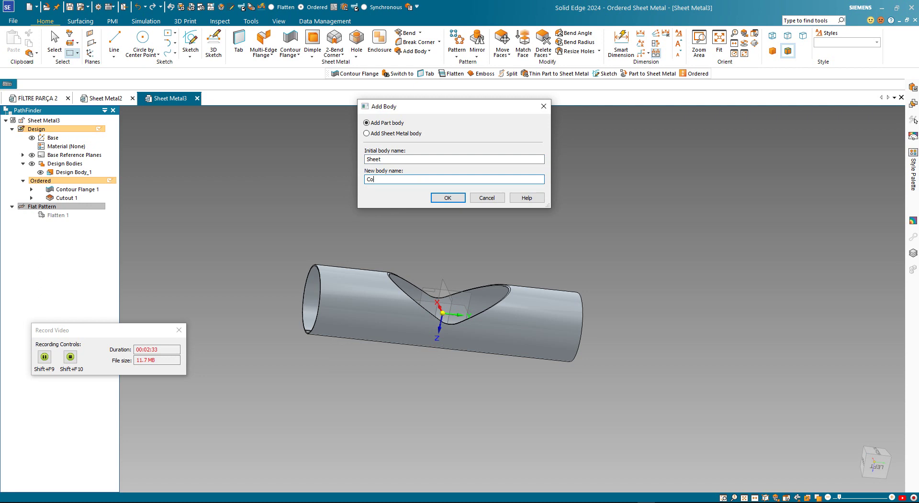
left_click(452, 198)
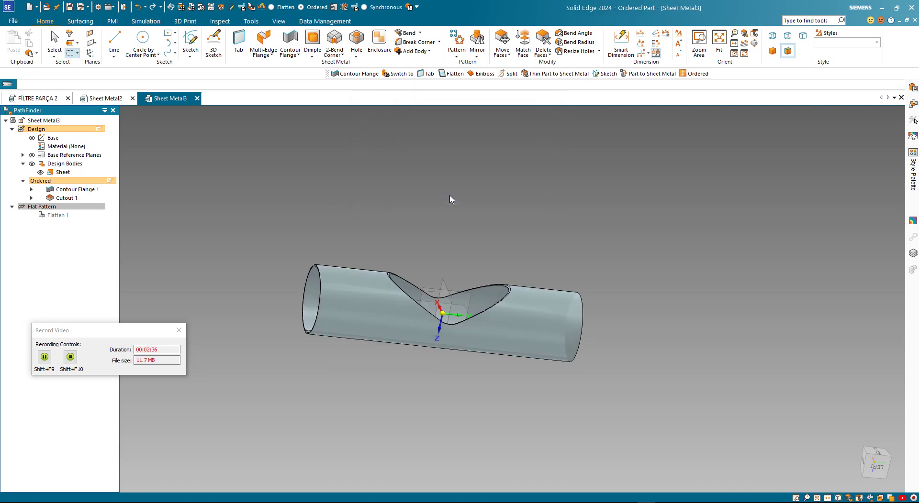
Derive a curve from the heart-shaped cutout's rim edge segments, stored as a construction body.
left_click(87, 22)
left_click(216, 32)
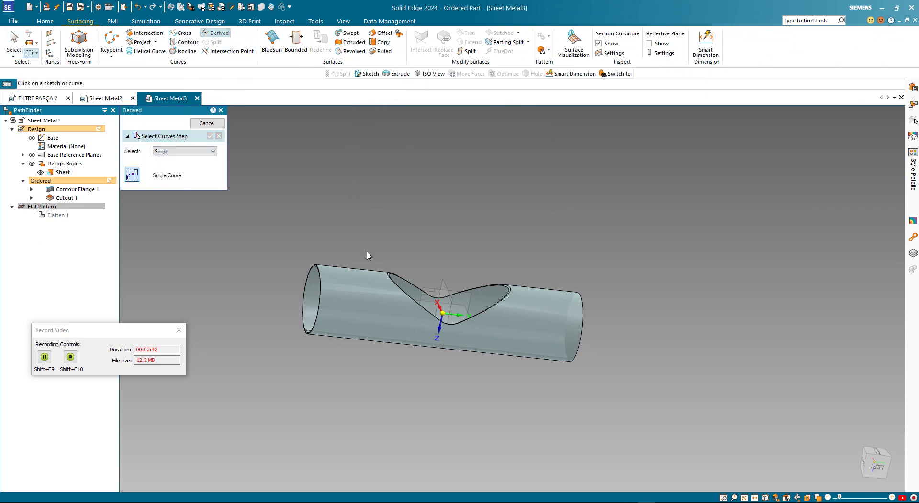
scroll(369, 256, "up", 2)
scroll(338, 297, "up", 1)
scroll(320, 308, "up", 1)
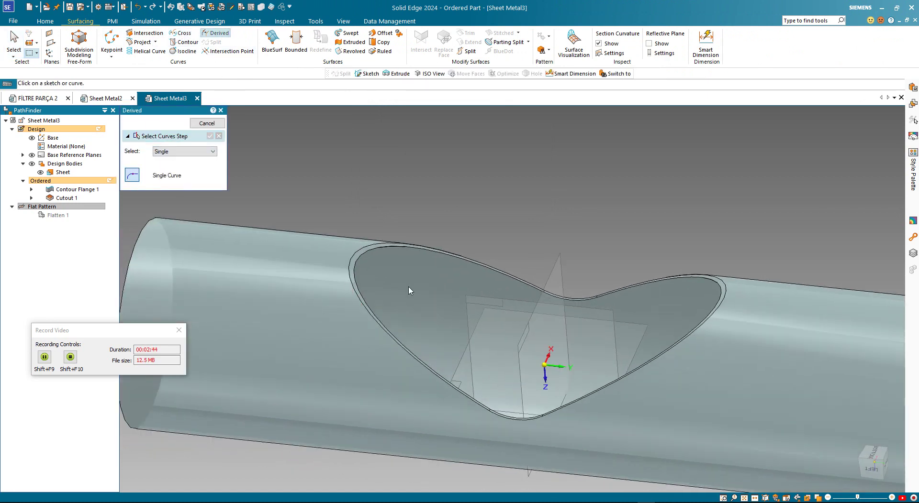
left_click(390, 257)
scroll(530, 298, "up", 2)
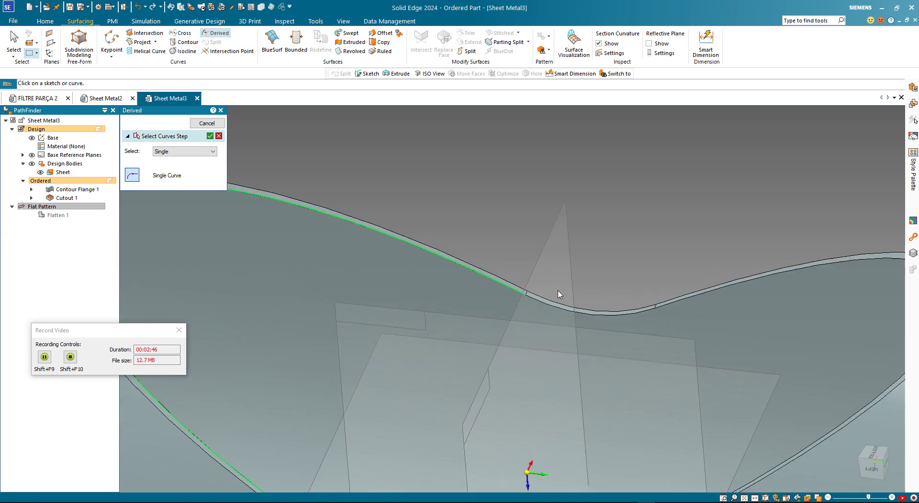
scroll(522, 304, "up", 2)
left_click(516, 308)
scroll(508, 313, "down", 3)
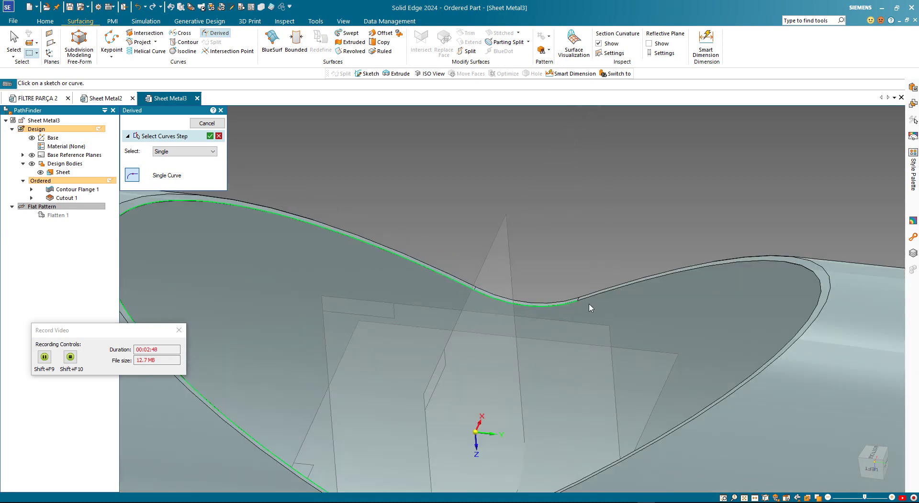
scroll(590, 294, "down", 3)
middle_click_drag(591, 287, 557, 390)
scroll(557, 392, "up", 5)
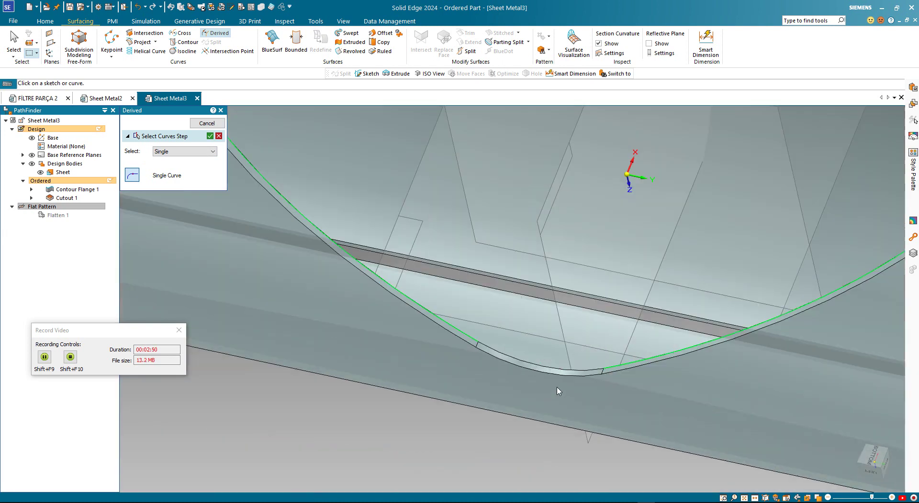
scroll(558, 391, "up", 4)
scroll(409, 323, "down", 3)
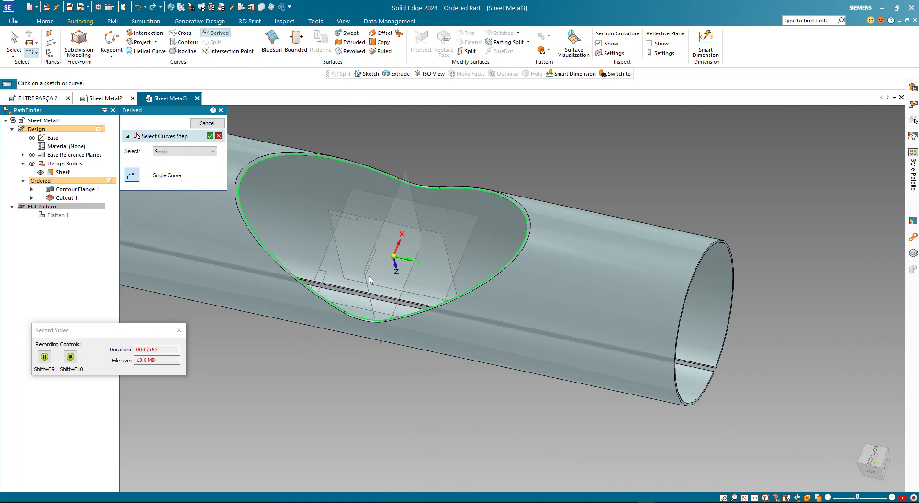
scroll(409, 323, "down", 2)
right_click(235, 160)
left_click(206, 123)
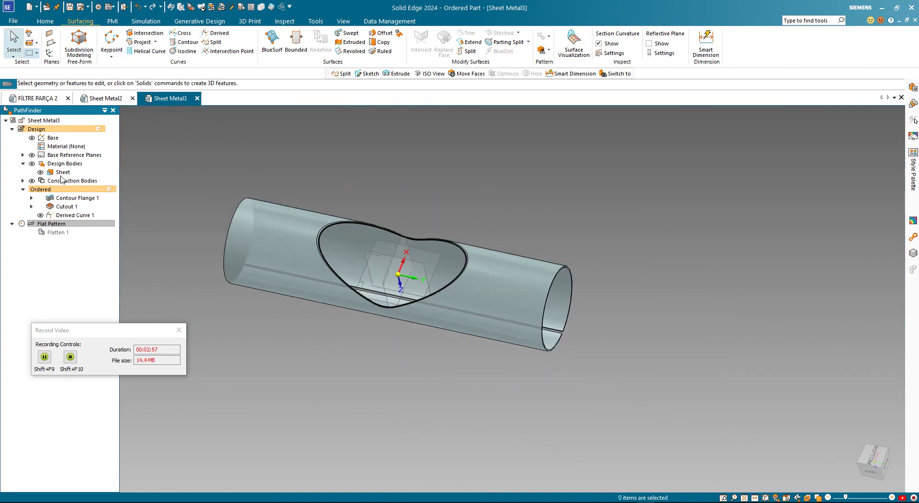
Hide the sheet body and start a new sketch using the Plane Normal To Curve option.
left_click(41, 172)
middle_click_drag(189, 141, 206, 182)
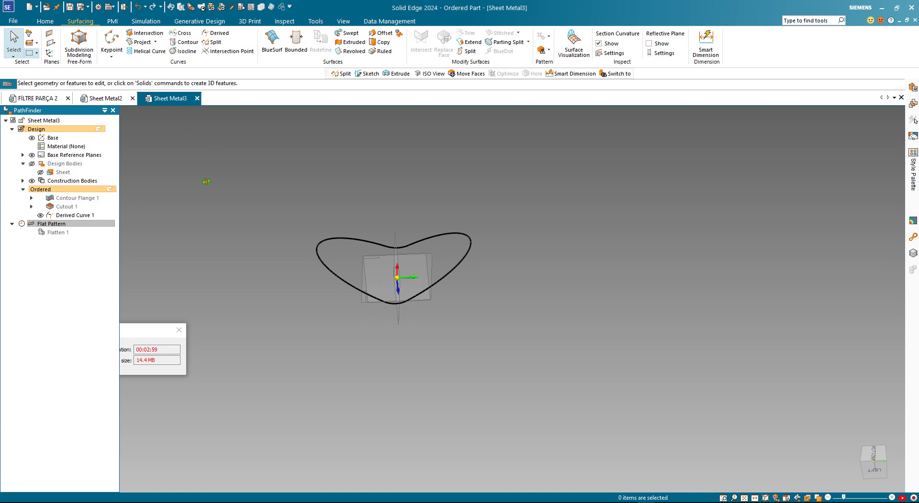
left_click(45, 21)
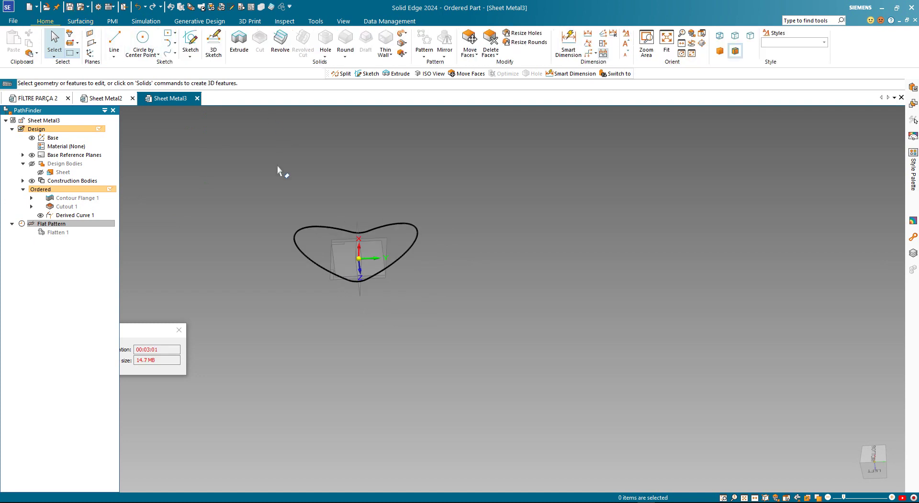
left_click(189, 41)
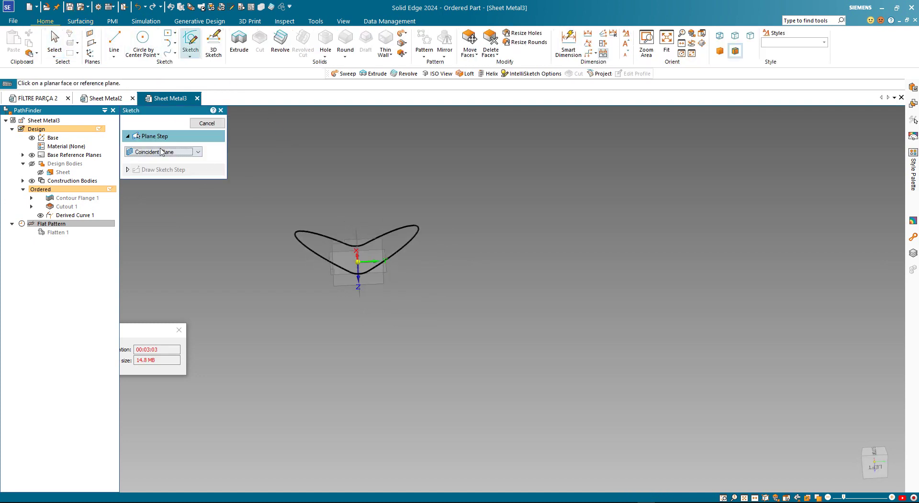
left_click(161, 152)
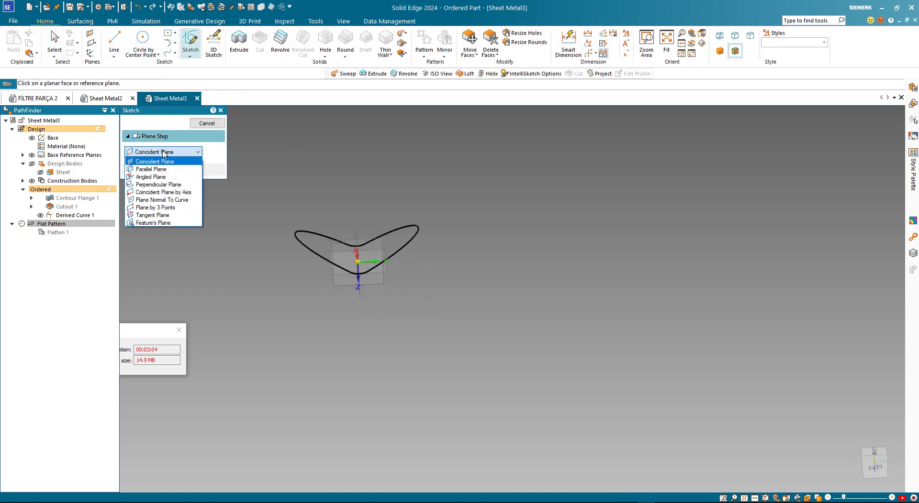
left_click(161, 200)
Pick the derived heart curve, show the sheet again, and place the plane at the curve's midpoint.
scroll(301, 236, "up", 4)
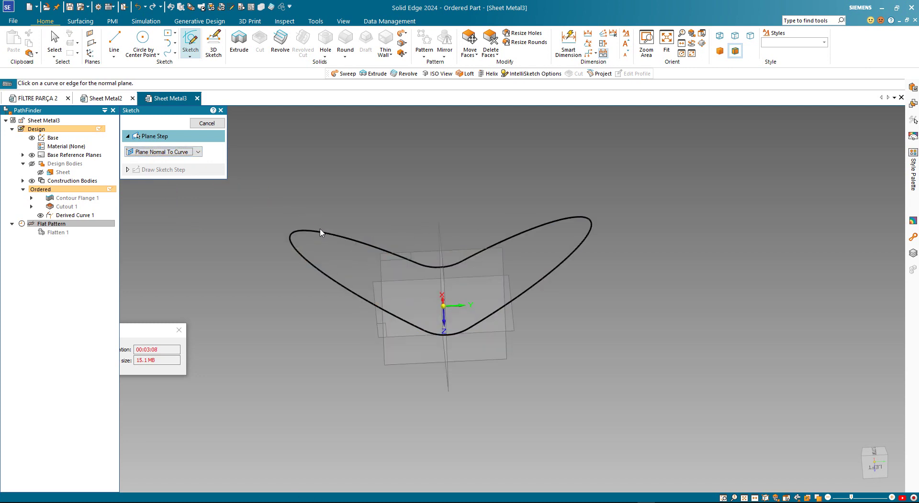
left_click(317, 237)
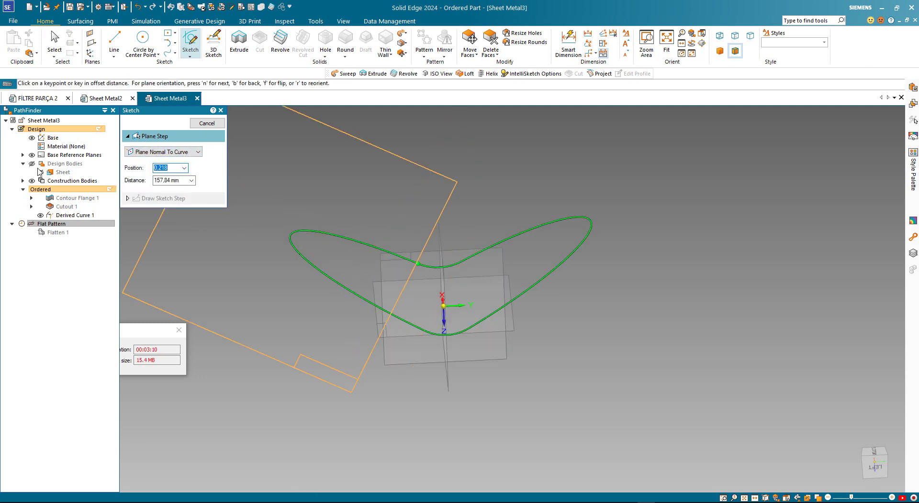
left_click(41, 174)
scroll(431, 244, "down", 3)
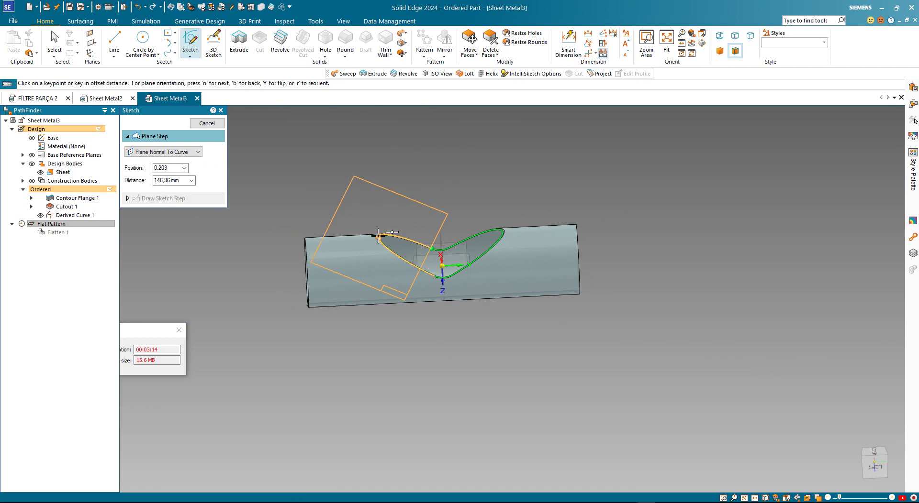
scroll(380, 237, "up", 2)
scroll(373, 234, "up", 4)
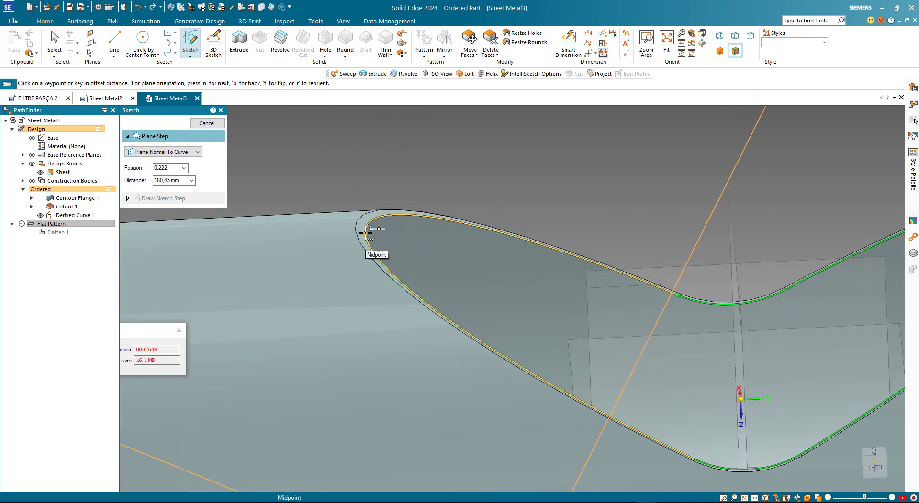
left_click(366, 233)
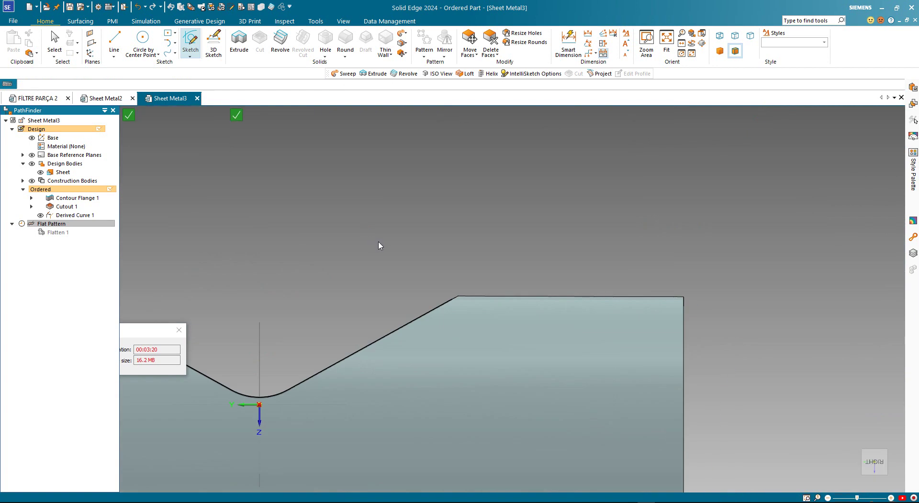
Draw a centre rectangle straddling the cutout's sharp tip, then view the sketch from the left.
key("l")
scroll(588, 236, "down", 5)
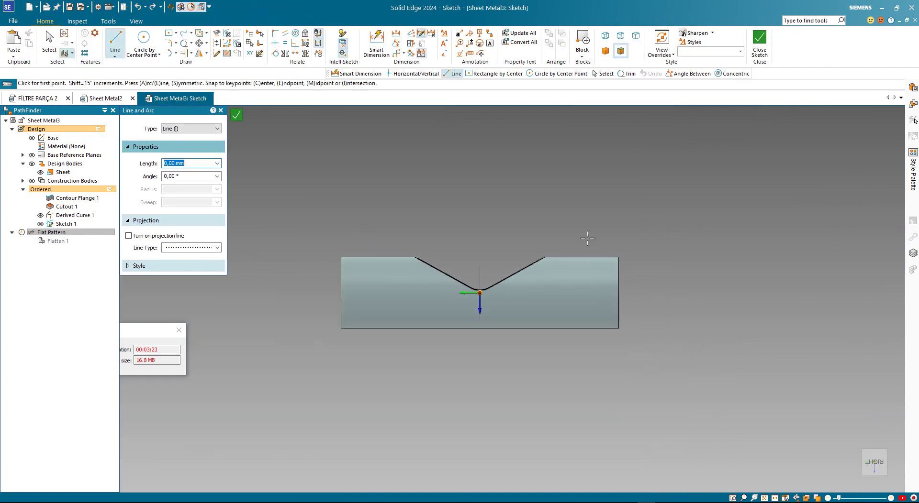
middle_click_drag(589, 236, 295, 261)
scroll(295, 260, "up", 3)
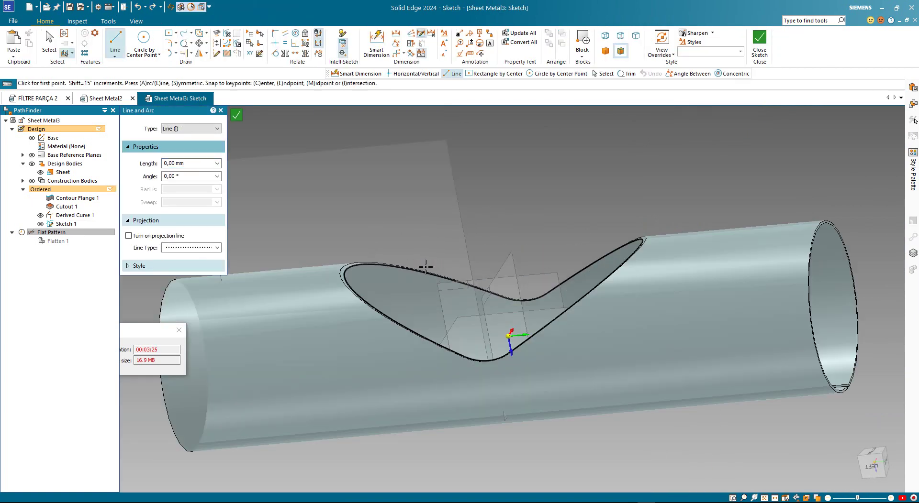
scroll(291, 270, "up", 3)
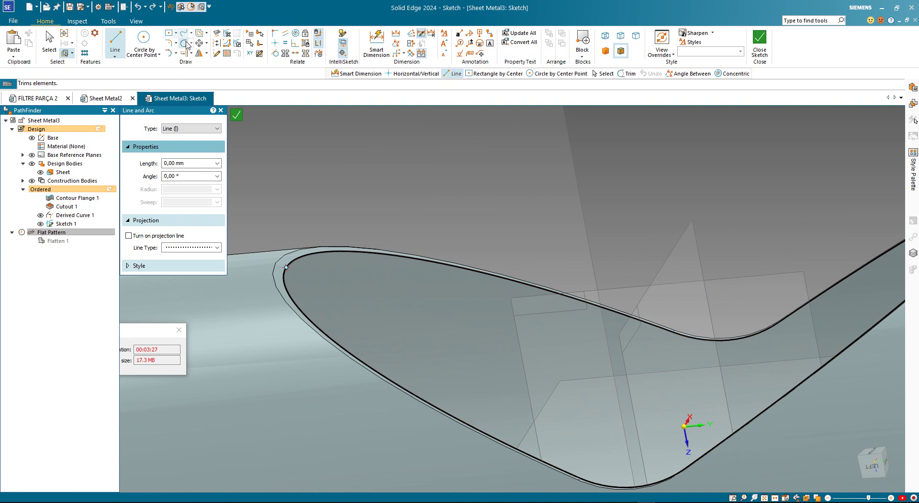
left_click(170, 36)
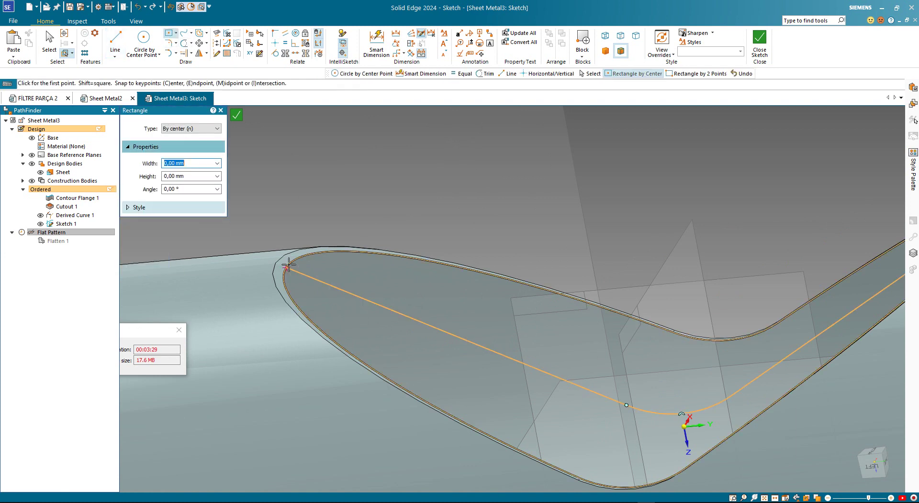
left_click(286, 268)
left_click(335, 295)
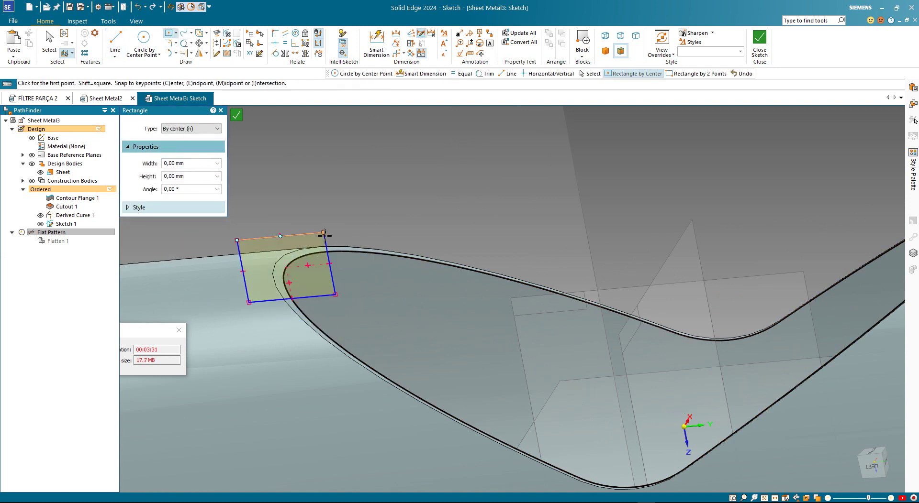
left_click(874, 468)
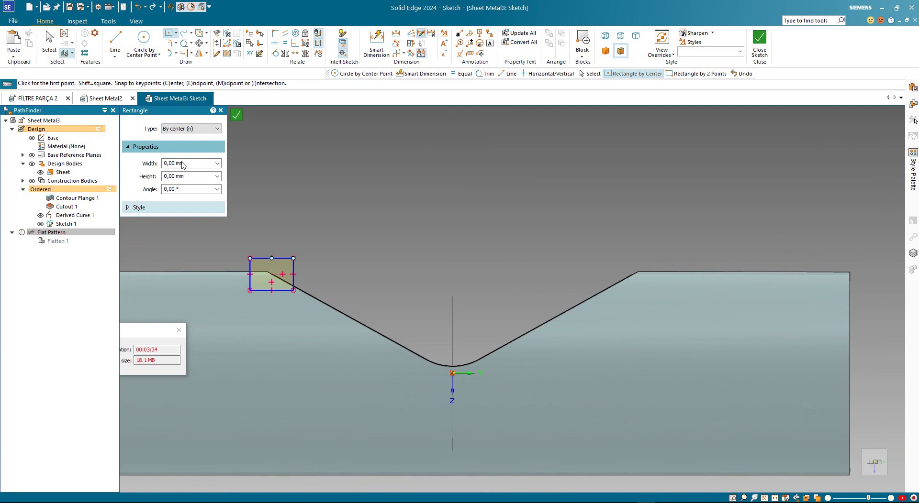
scroll(234, 253, "up", 2)
scroll(235, 253, "up", 2)
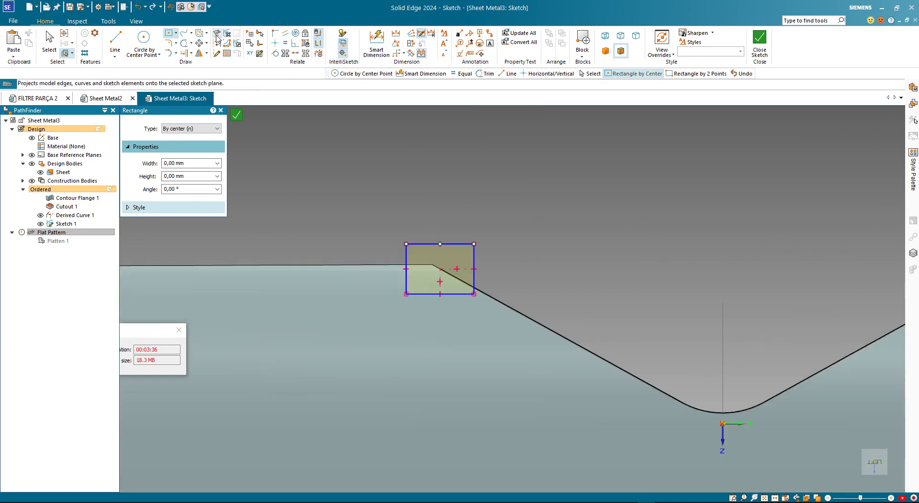
scroll(416, 275, "up", 3)
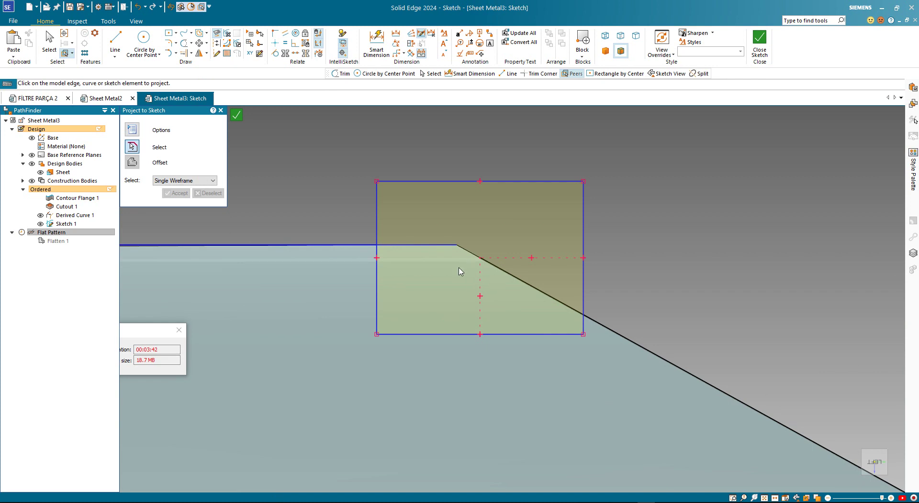
Project the curved Derived Curve 1 cutout edge into the sketch.
scroll(459, 286, "down", 1)
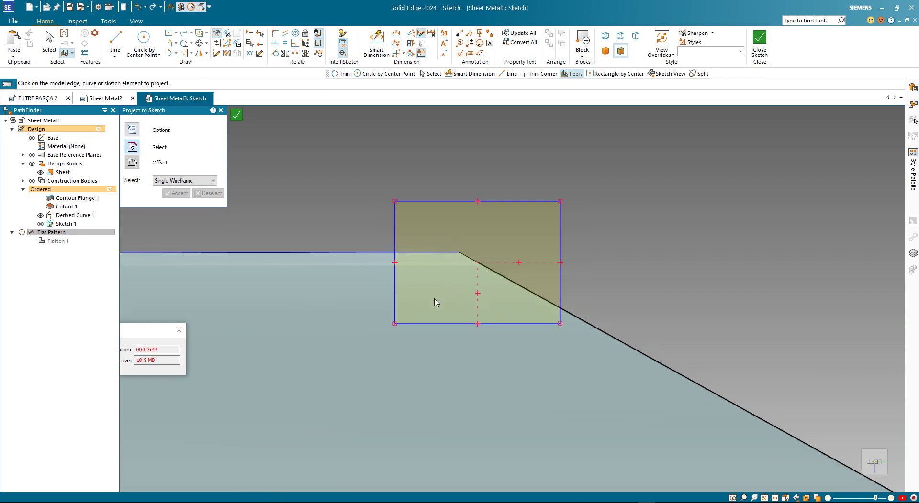
middle_click_drag(436, 303, 397, 316)
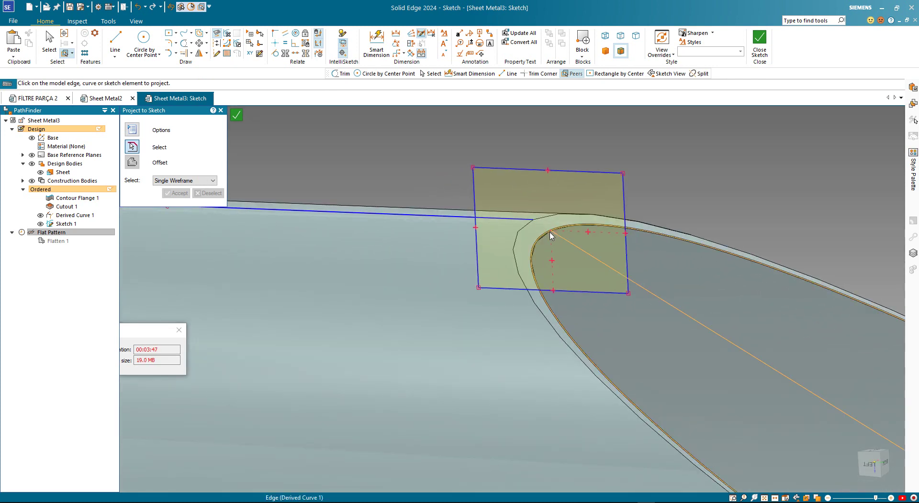
left_click(535, 256)
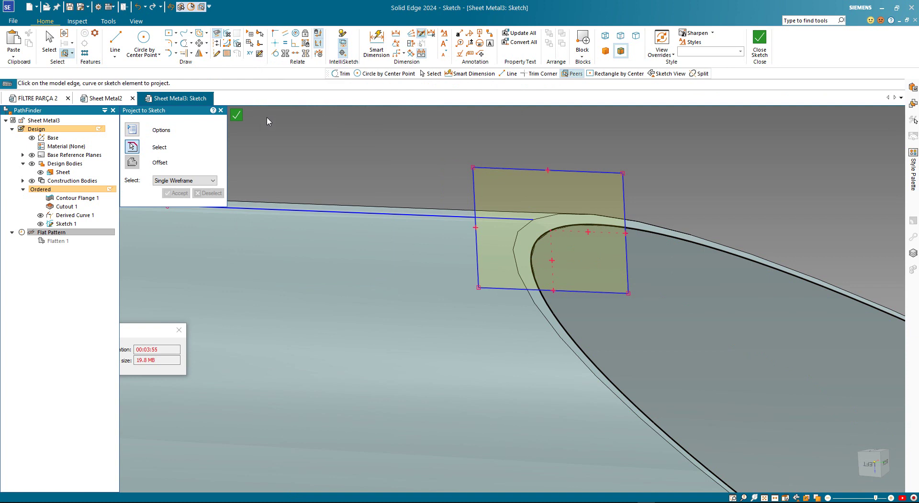
left_click(199, 32)
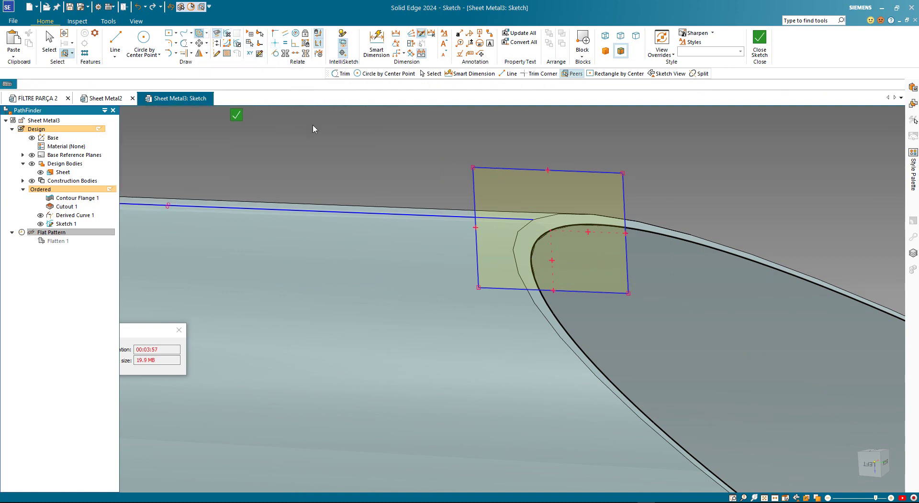
Offset the sheet's top edge line by 2 mm, placing the copy below it.
left_click(377, 217)
type("2")
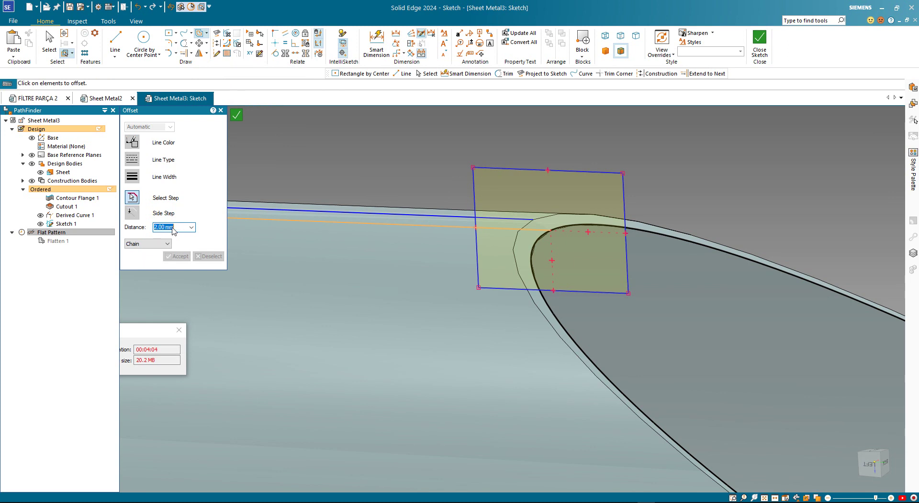
right_click(360, 234)
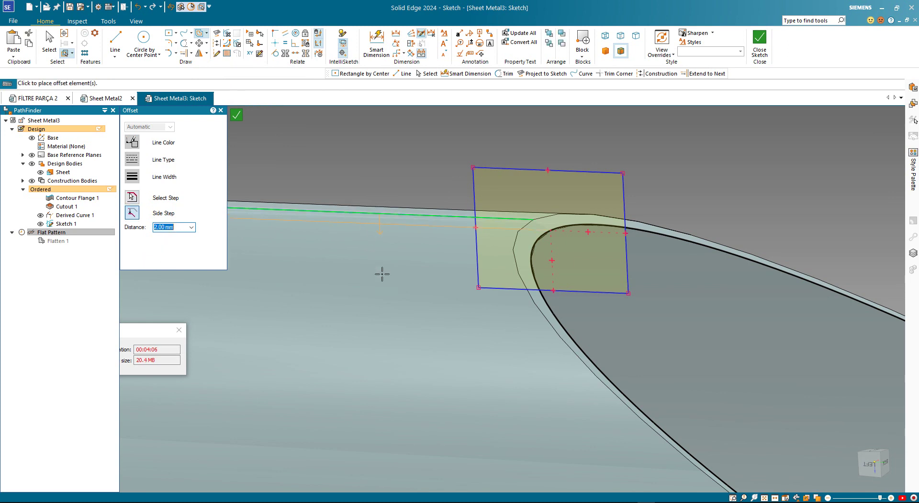
middle_click_drag(382, 274, 584, 233)
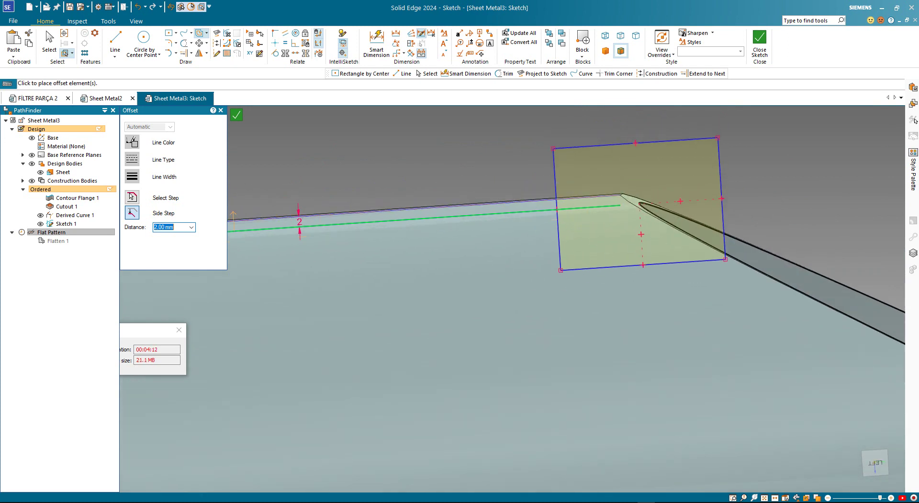
left_click(49, 40)
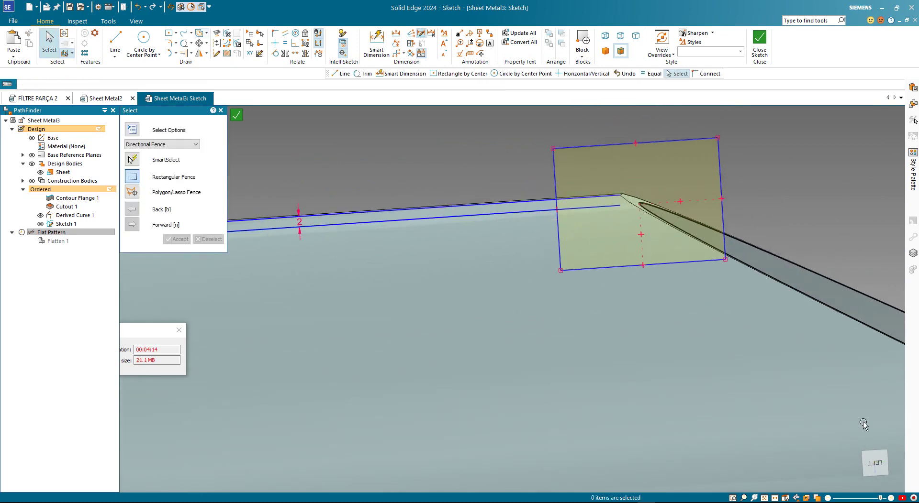
From the left view, trim away the extra horizontal line left of the rectangle.
left_click(875, 463)
scroll(502, 253, "up", 3)
scroll(502, 254, "up", 3)
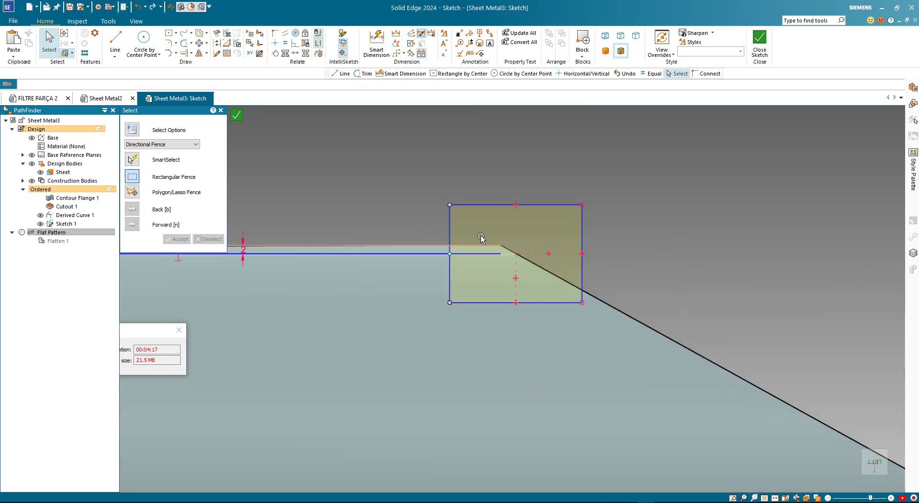
scroll(500, 258, "up", 2)
scroll(495, 274, "up", 1)
scroll(550, 272, "up", 2)
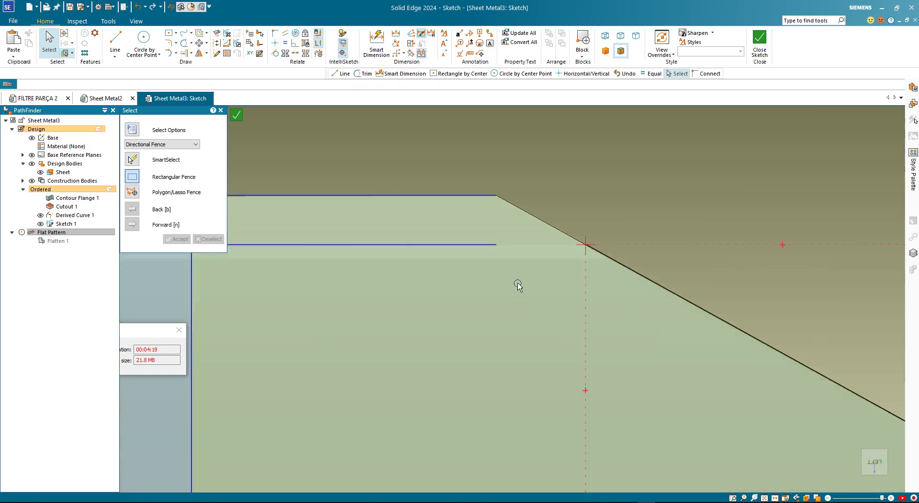
scroll(517, 285, "down", 2)
scroll(539, 287, "down", 1)
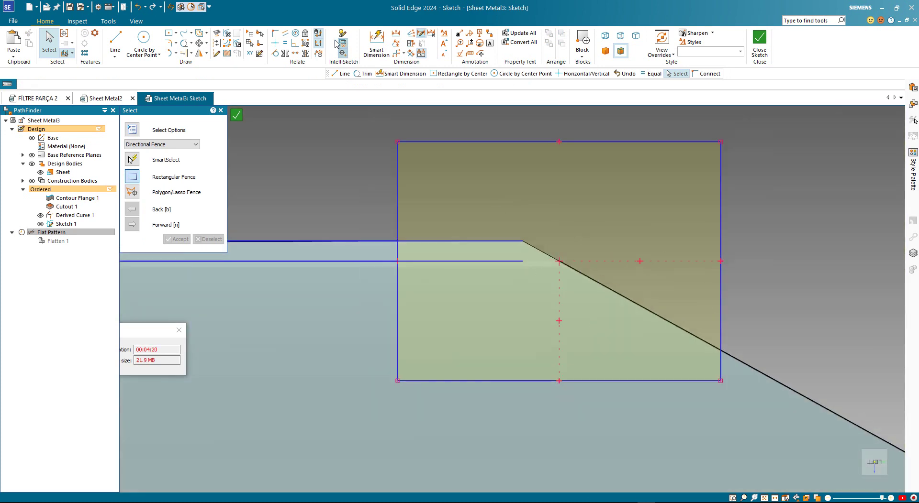
left_click(217, 33)
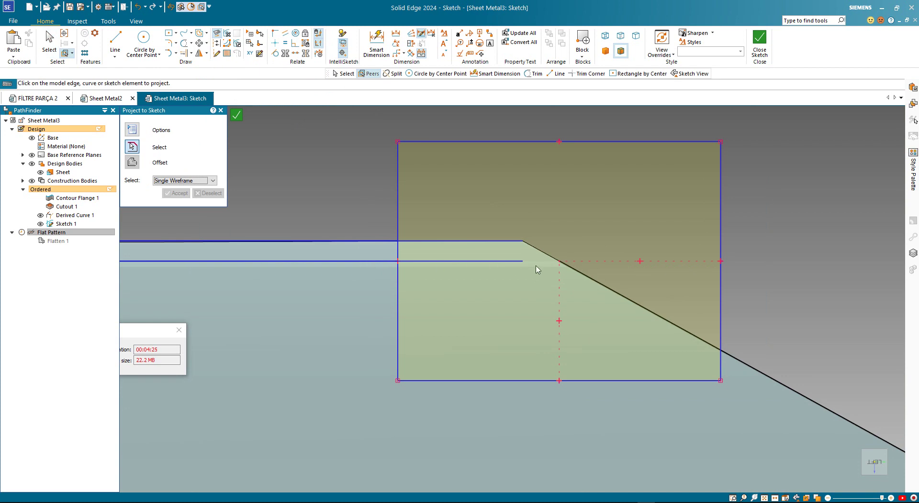
scroll(551, 270, "down", 1)
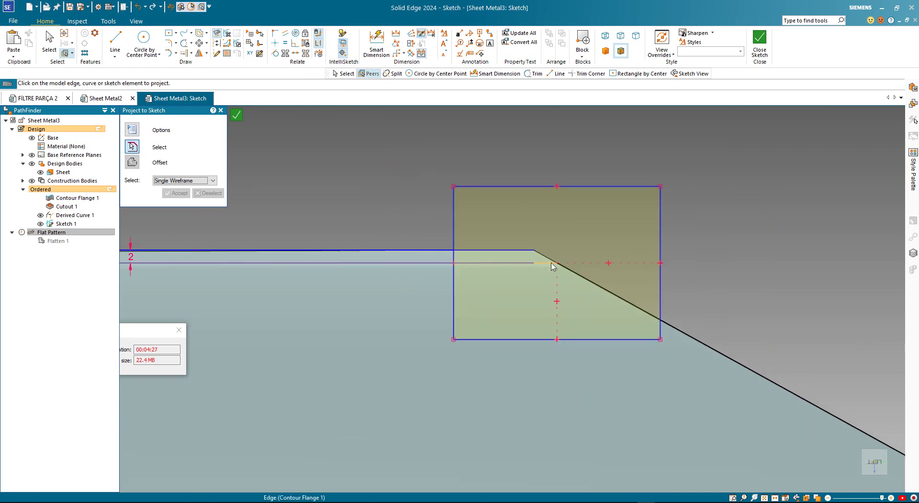
scroll(554, 267, "up", 2)
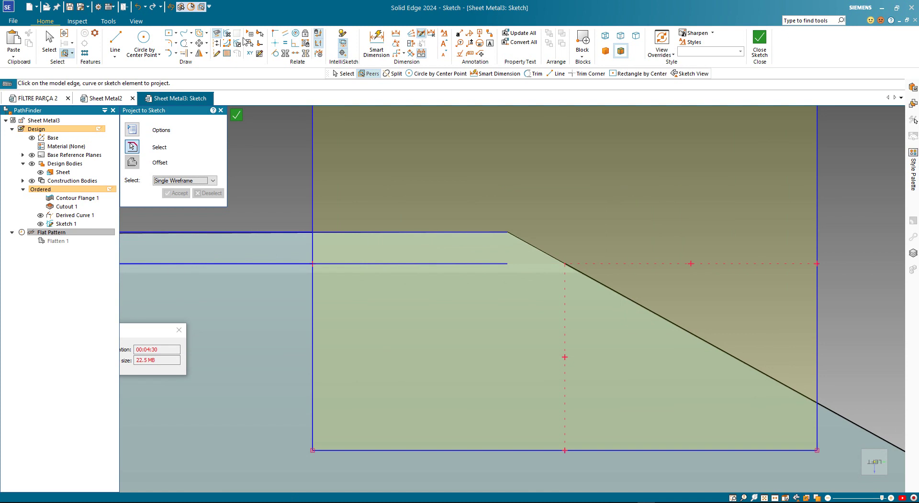
left_click(227, 43)
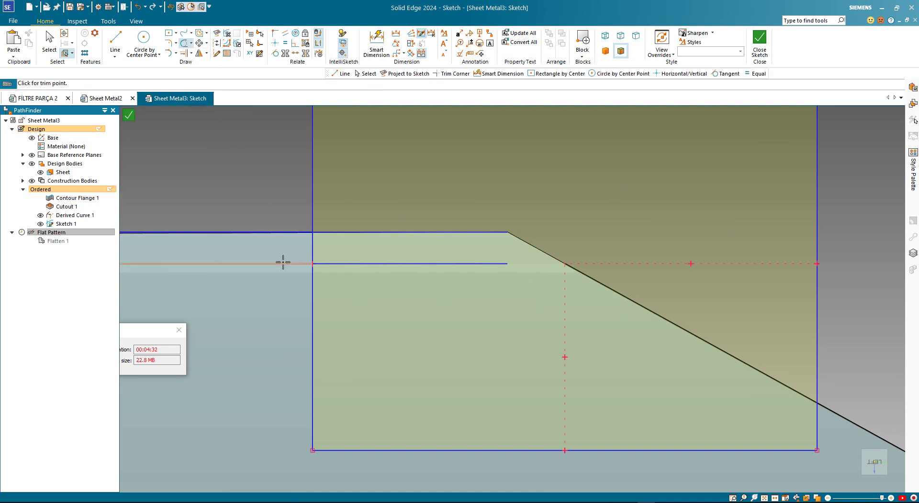
left_click(360, 261)
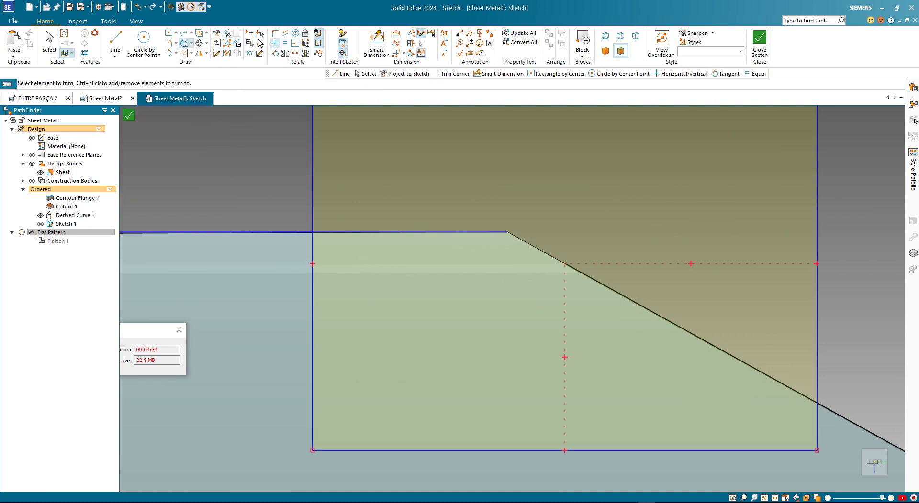
Project the horizontal flange edge into the sketch.
left_click(217, 34)
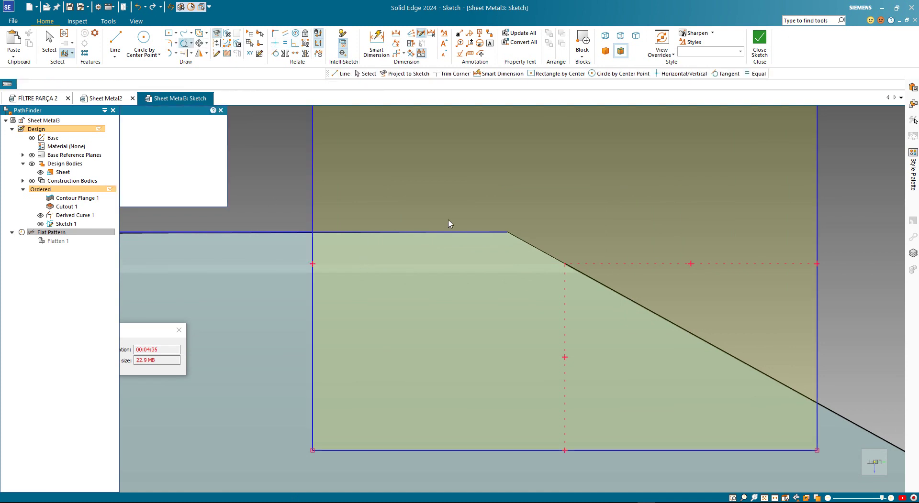
left_click(509, 270)
scroll(509, 270, "down", 4)
mouse_move(523, 266)
middle_mouse_down()
mouse_move(492, 266)
mouse_move(481, 286)
middle_mouse_up()
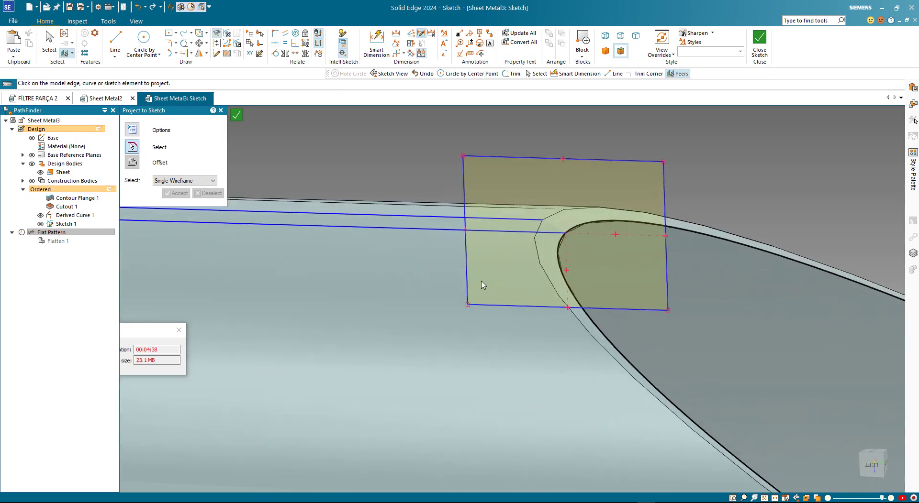
Check the projected edge in the left view with Visible and Hidden Edges display.
left_click(804, 469)
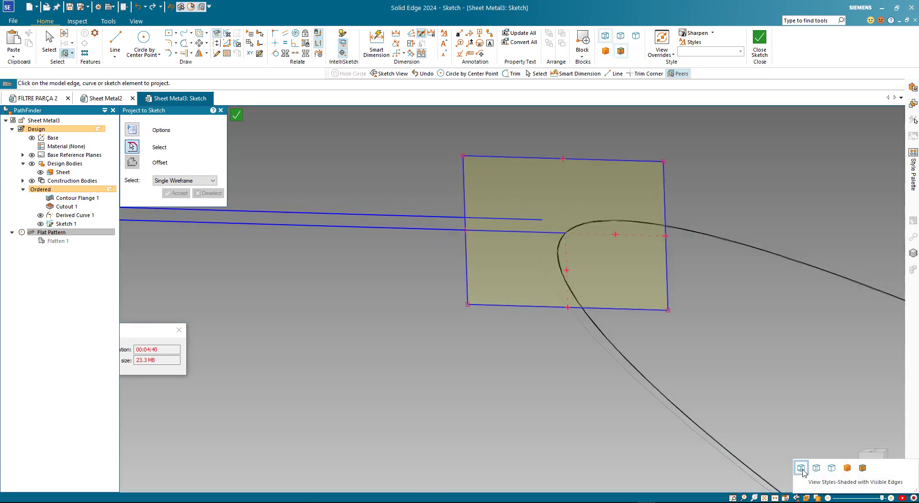
left_click(869, 468)
scroll(235, 282, "up", 5)
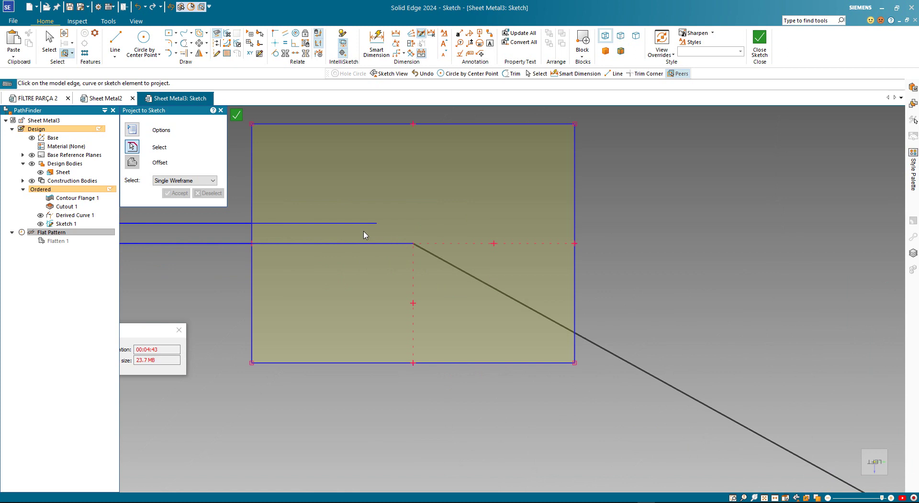
scroll(416, 254, "down", 2)
scroll(455, 258, "down", 1)
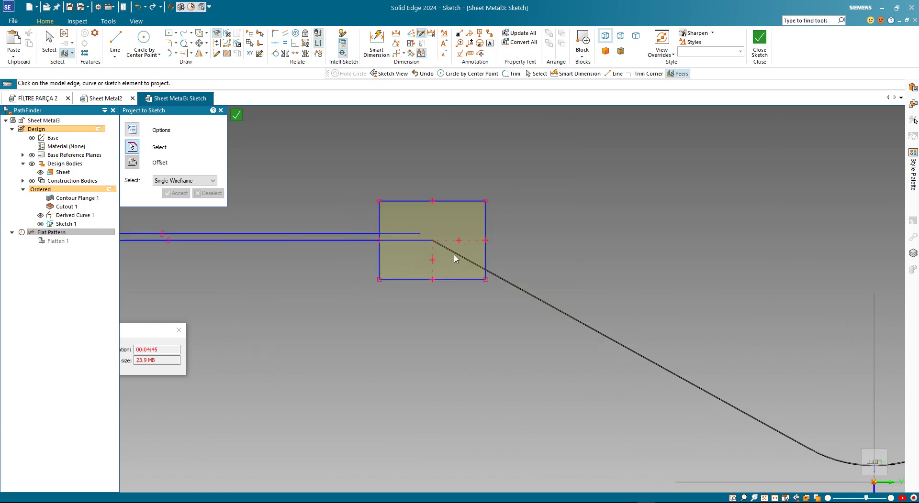
scroll(471, 267, "down", 1)
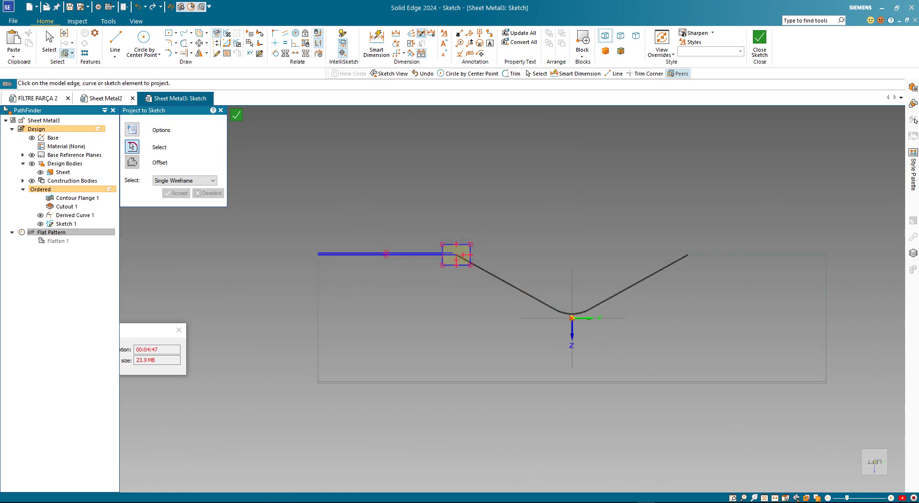
left_click(819, 498)
left_click(820, 471)
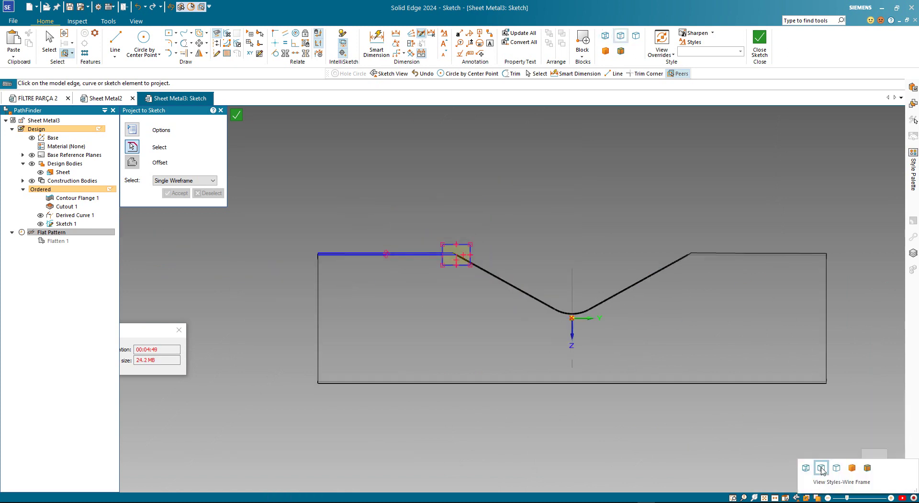
scroll(438, 261, "up", 1)
scroll(437, 262, "up", 3)
scroll(537, 238, "up", 2)
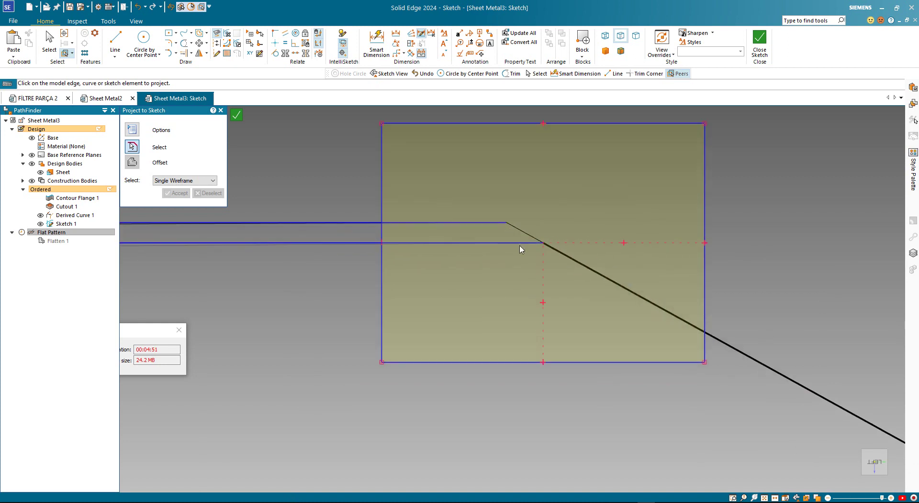
scroll(440, 244, "down", 3)
Project the slanted flange edge into the sketch.
left_click(184, 43)
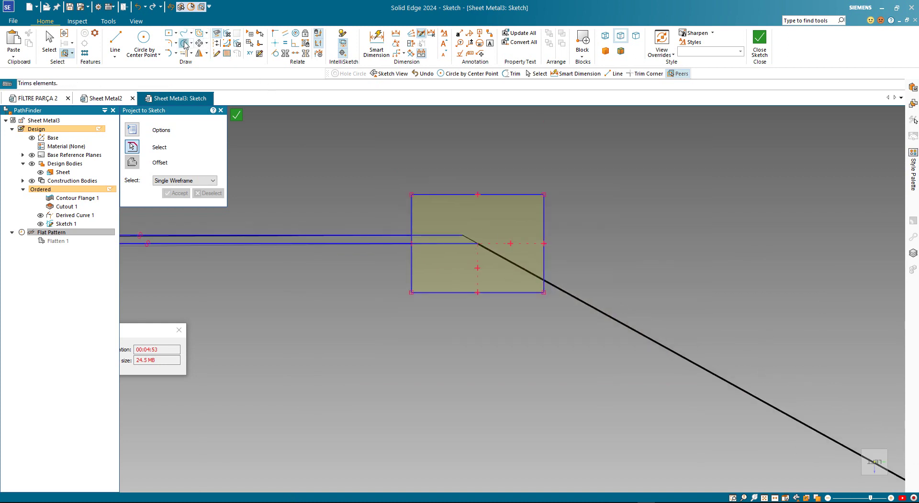
scroll(437, 239, "up", 3)
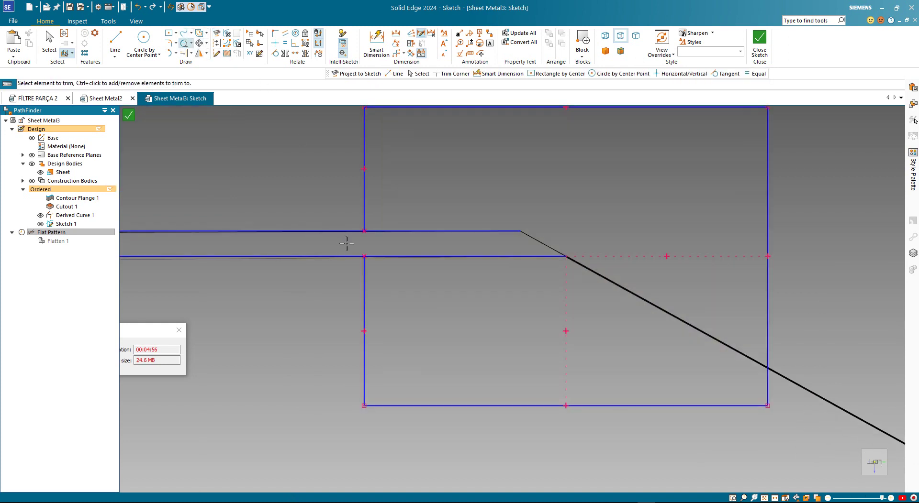
scroll(526, 266, "down", 4)
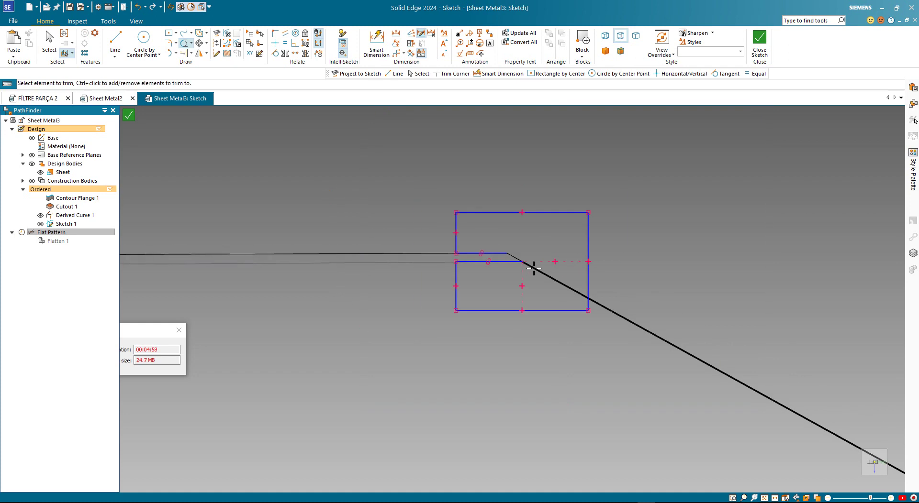
scroll(533, 268, "up", 5)
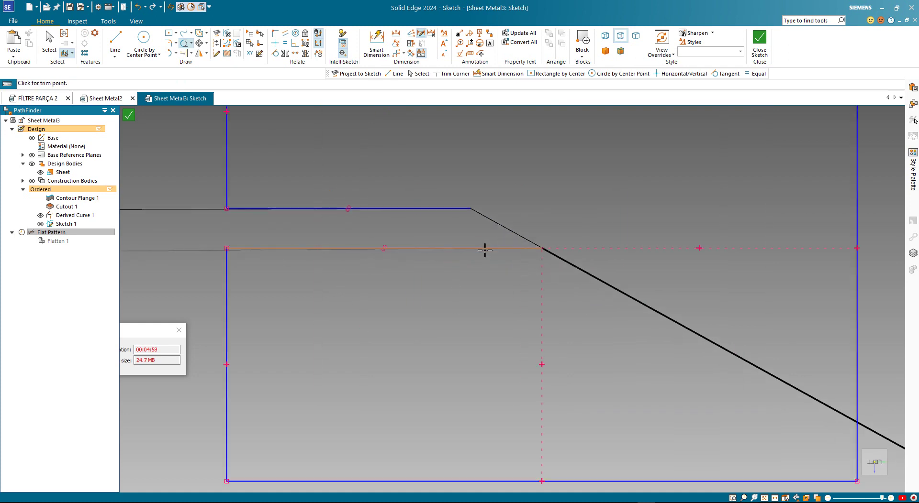
left_click(217, 32)
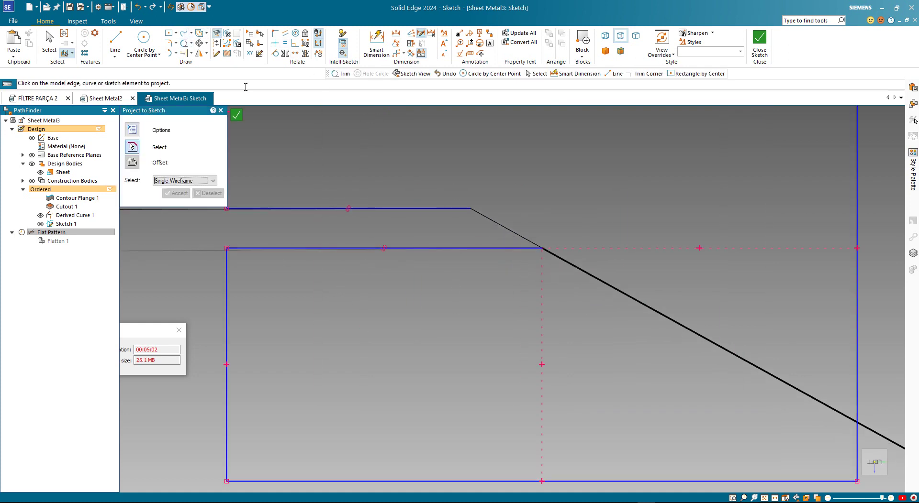
left_click(495, 223)
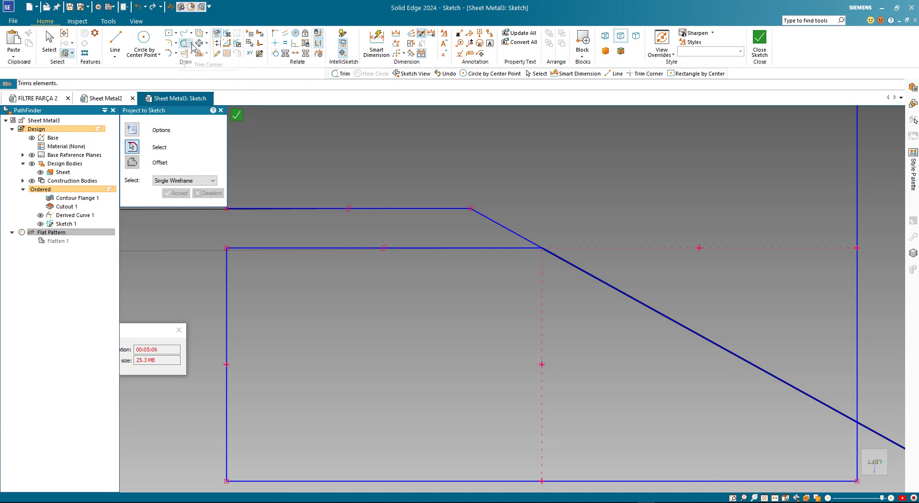
Trim the notch's horizontal edge and the slanted line to meet at a clean corner.
left_click(192, 46)
left_click(474, 248)
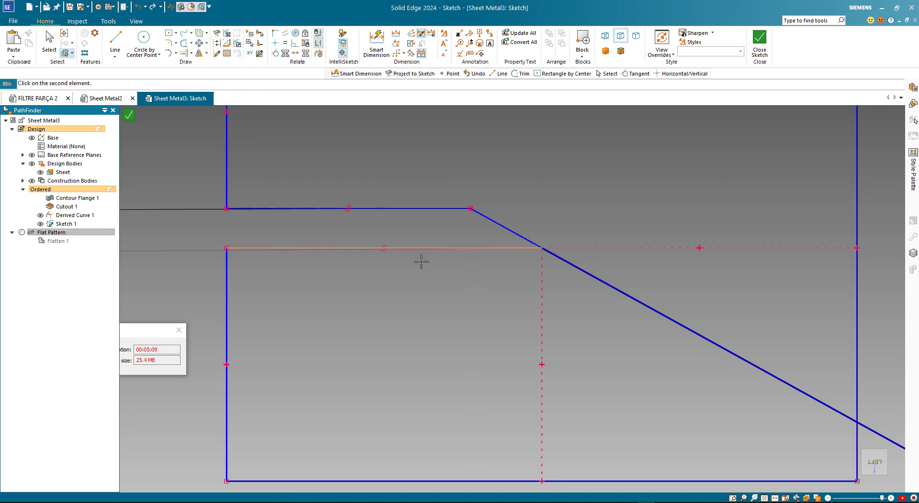
left_click(600, 276)
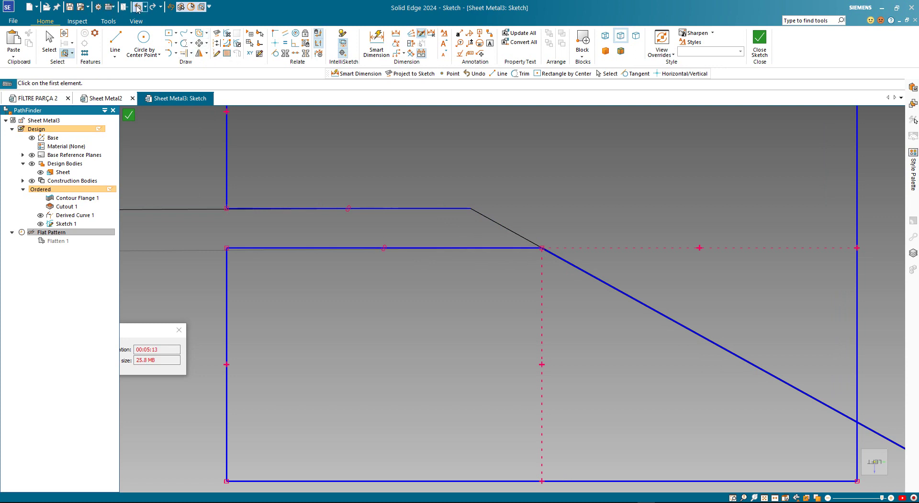
key("Escape")
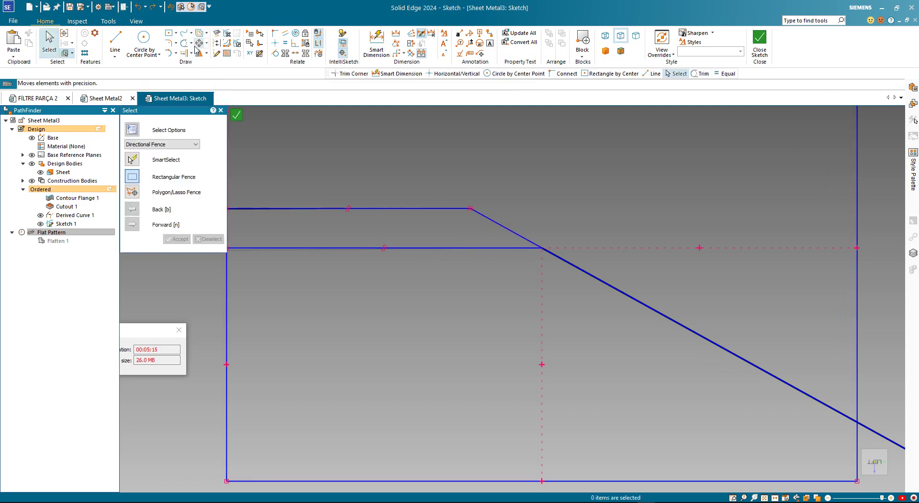
left_click(191, 44)
left_click(201, 65)
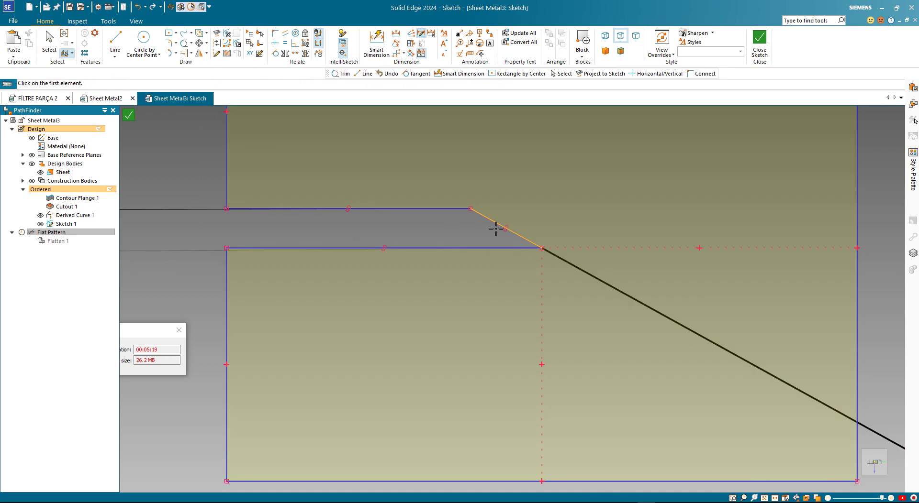
scroll(479, 244, "down", 2)
scroll(464, 254, "down", 1)
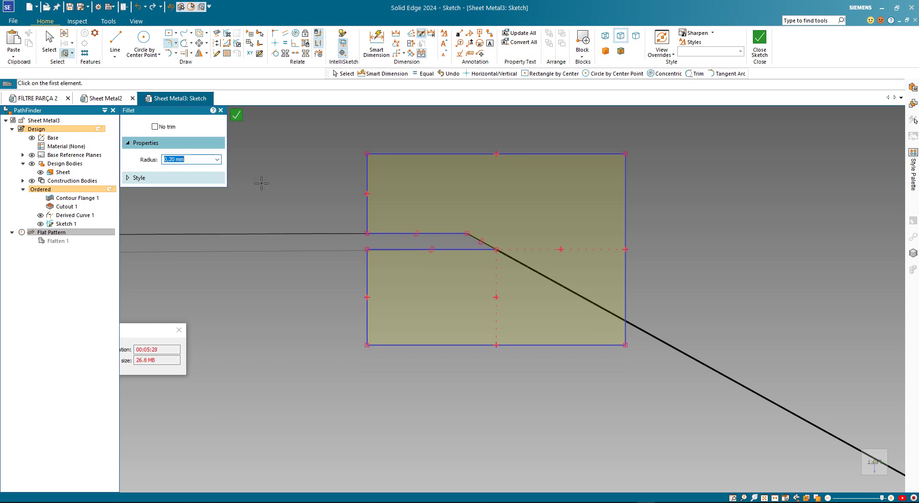
Finish adding the R 0.2 fillets on the rectangle and slanted-line corners.
scroll(373, 211, "up", 3)
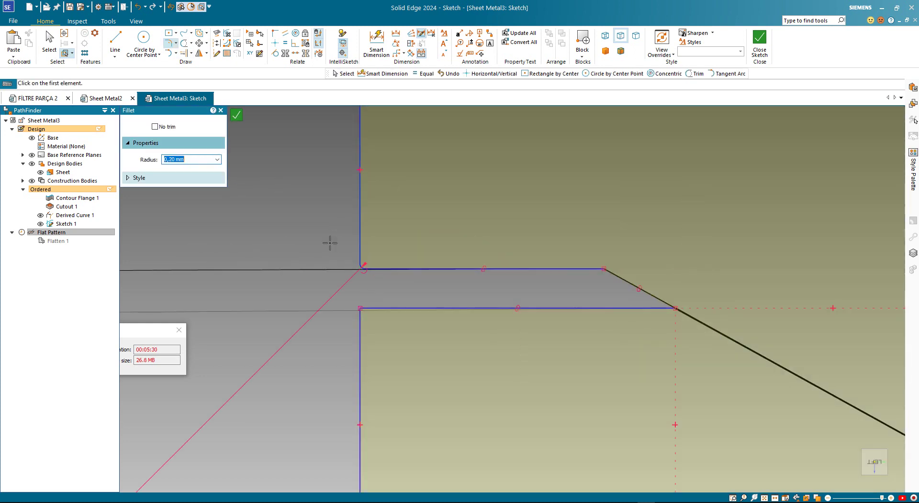
scroll(339, 302, "down", 3)
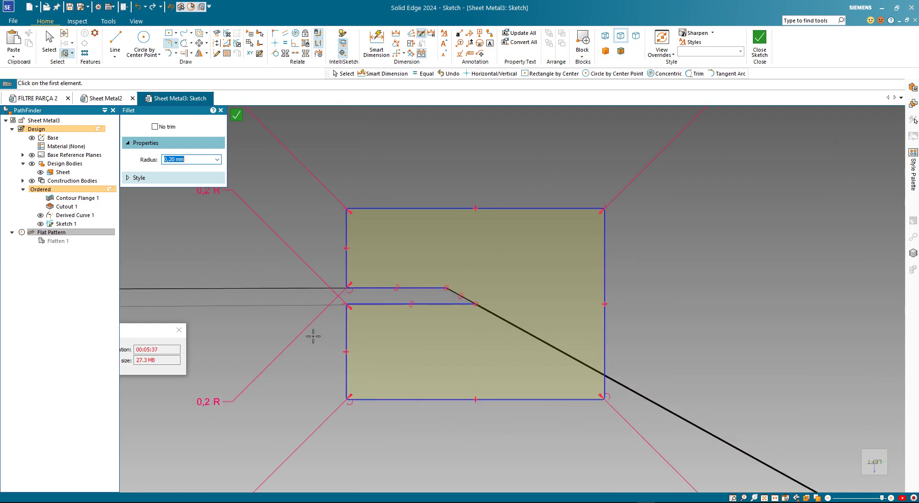
scroll(433, 290, "up", 4)
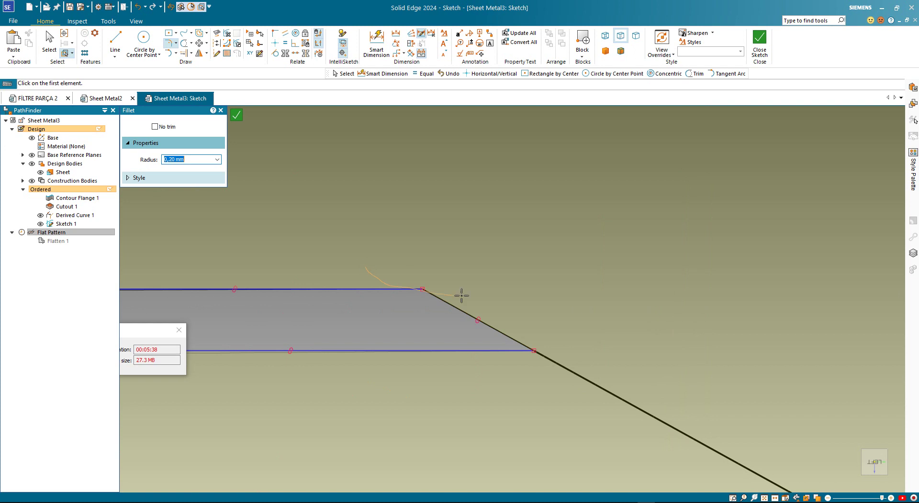
scroll(534, 325, "down", 3)
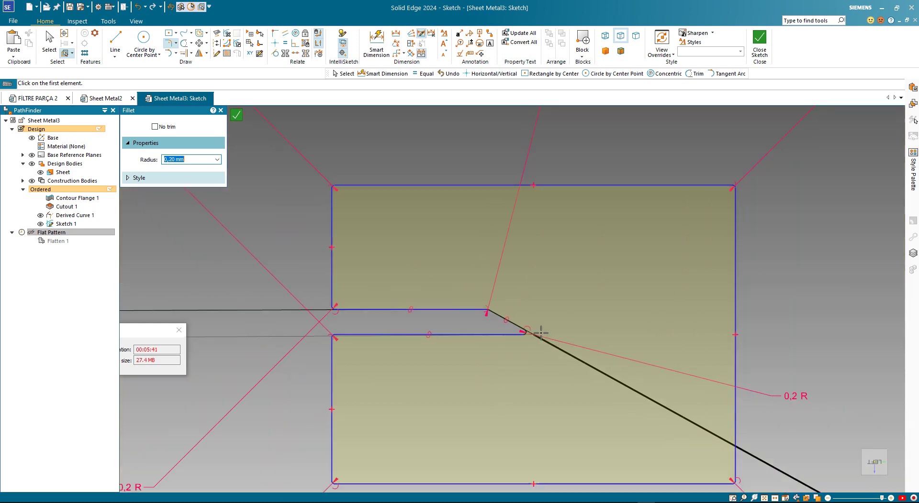
scroll(485, 286, "up", 2)
scroll(400, 307, "down", 2)
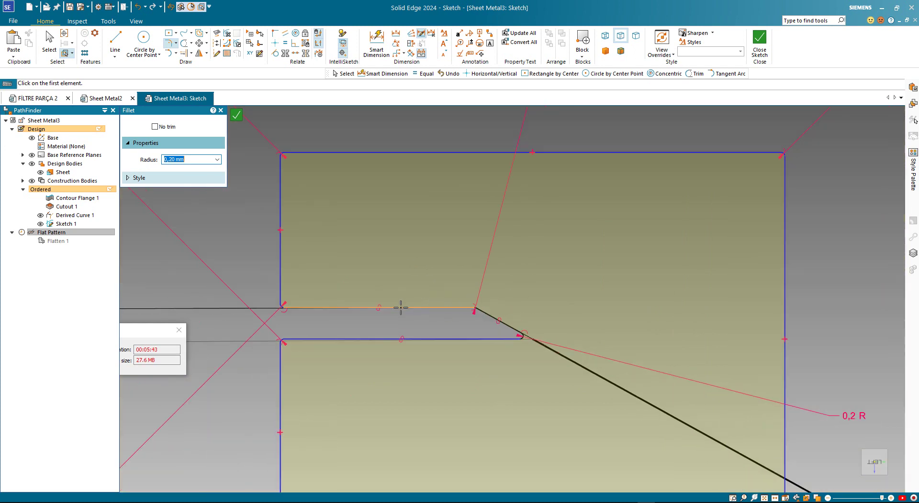
scroll(297, 178, "down", 2)
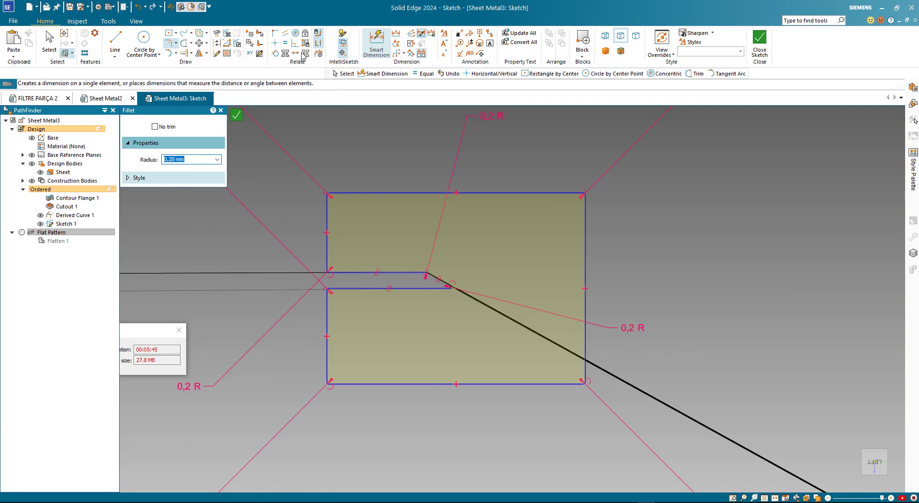
key("Escape")
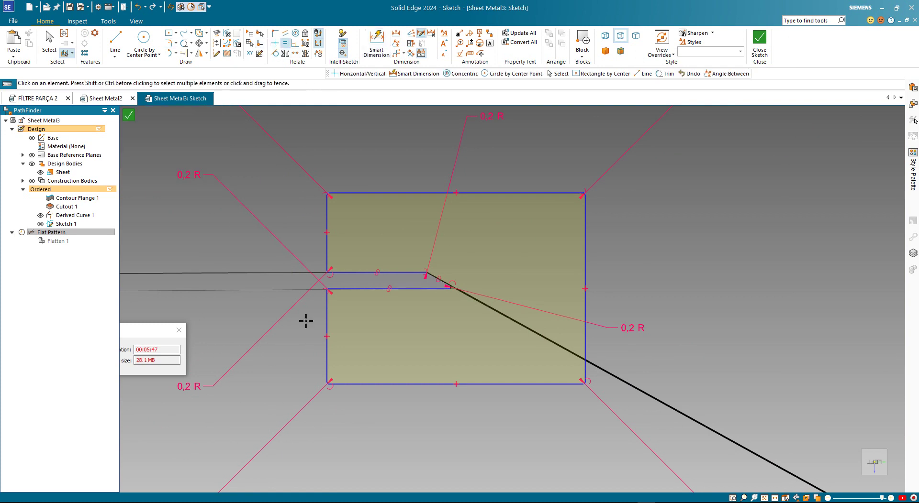
Make the lower rectangle's left edge equal to the upper left edge.
left_click(330, 311)
left_click(327, 213)
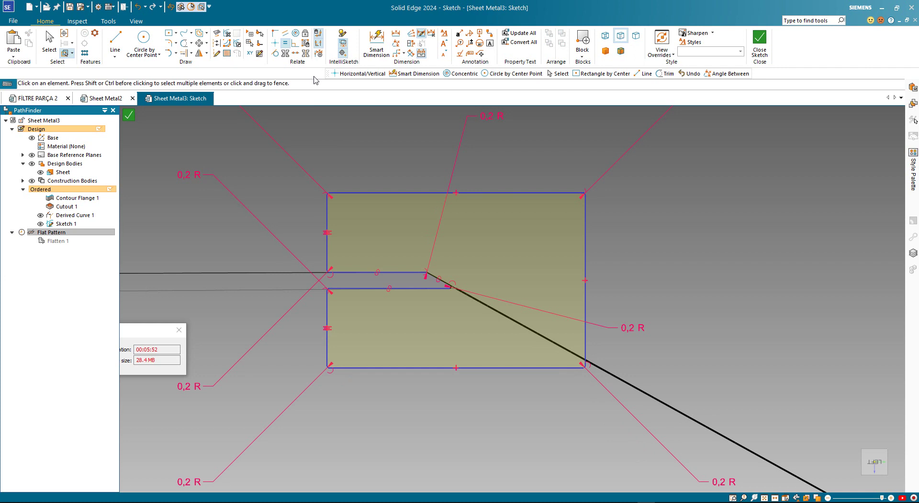
scroll(411, 192, "down", 2)
Dimension the lower left edge at 9,42.
left_click(376, 42)
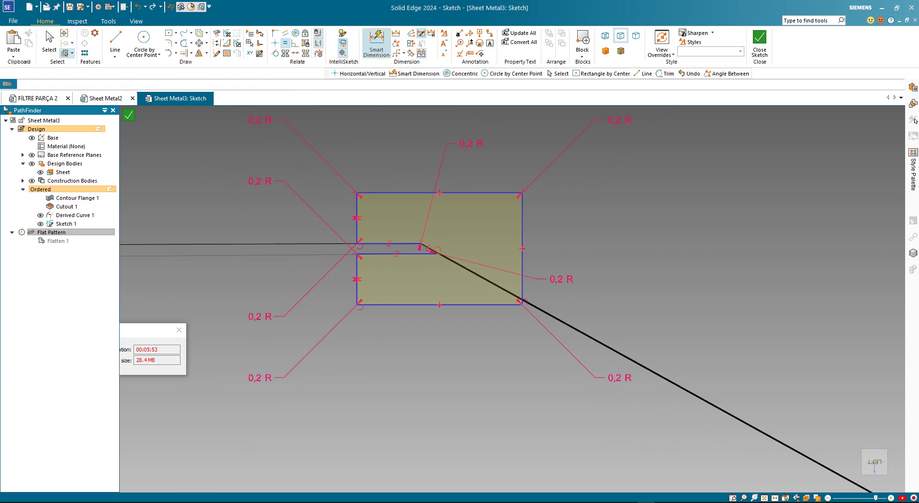
left_click(357, 289)
left_click(329, 301)
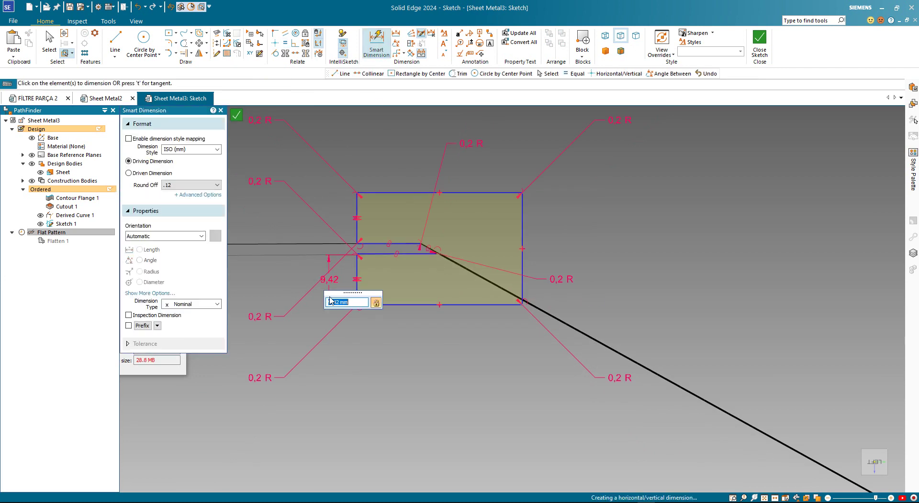
key("Return")
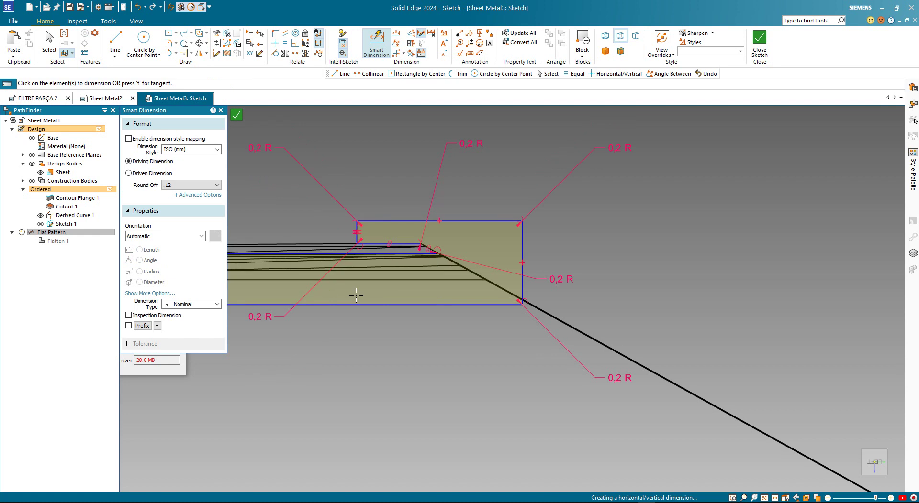
key("Escape")
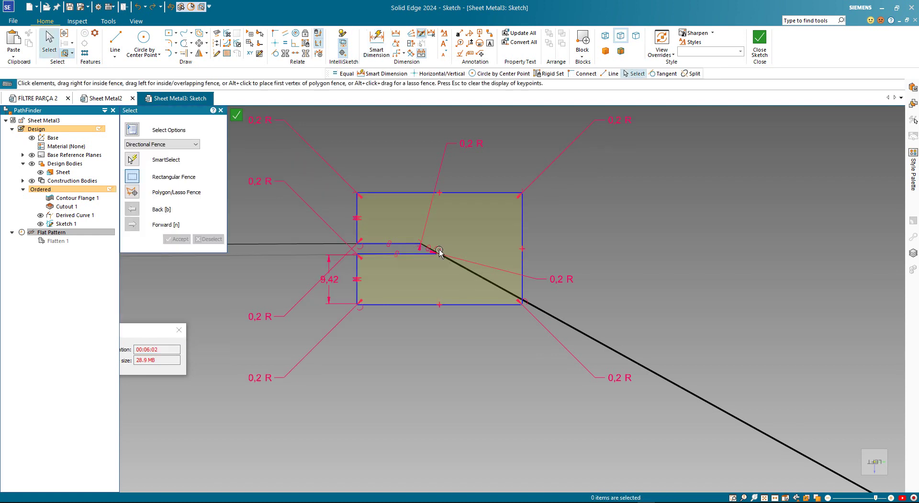
scroll(421, 258, "up", 3)
scroll(479, 287, "down", 1)
scroll(432, 311, "down", 1)
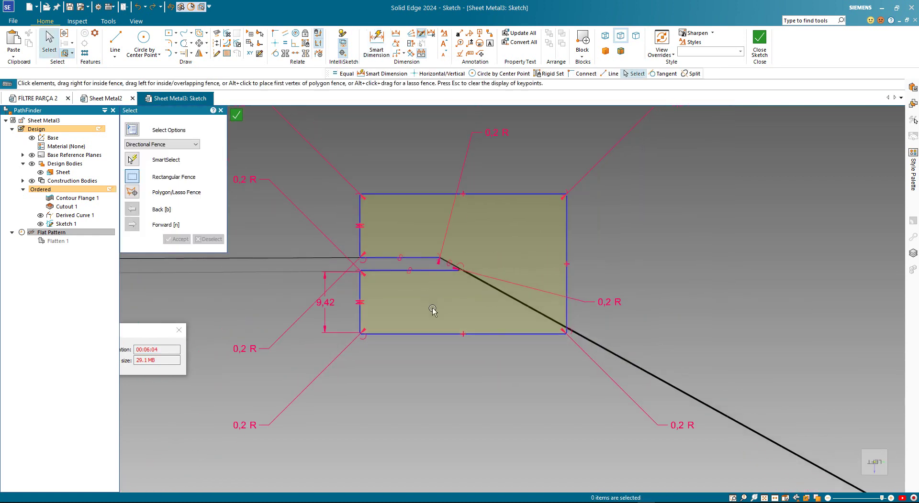
scroll(454, 289, "up", 1)
scroll(454, 285, "up", 1)
scroll(453, 290, "down", 2)
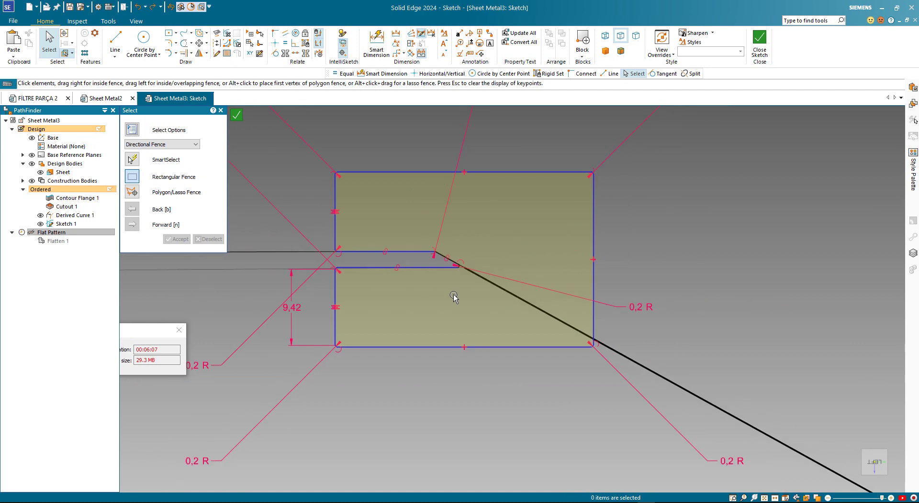
Add a 21,64 overall height dimension between the top and bottom edges.
left_click(376, 43)
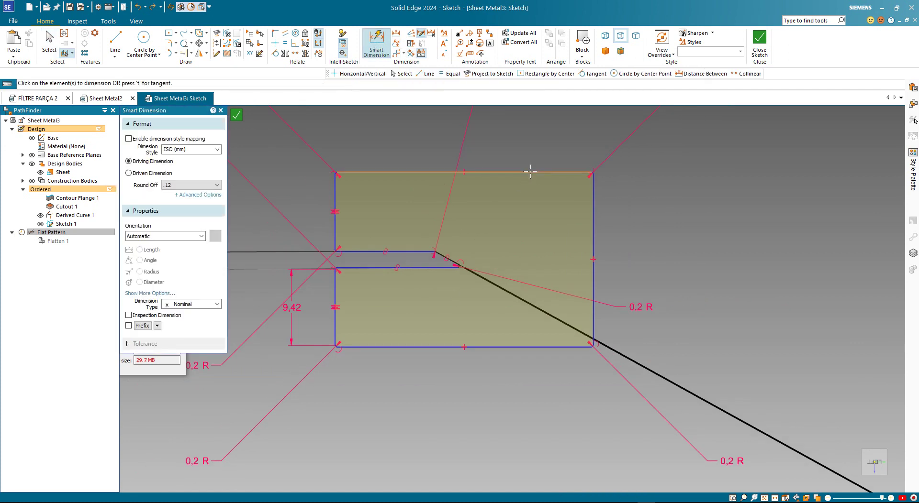
left_click(523, 347)
left_click(526, 172)
left_click(705, 277)
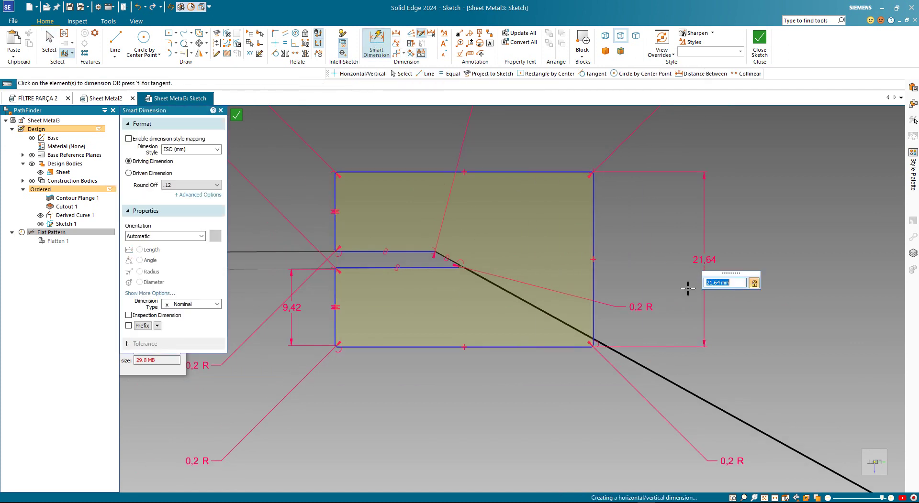
scroll(726, 288, "down", 1)
scroll(725, 287, "down", 1)
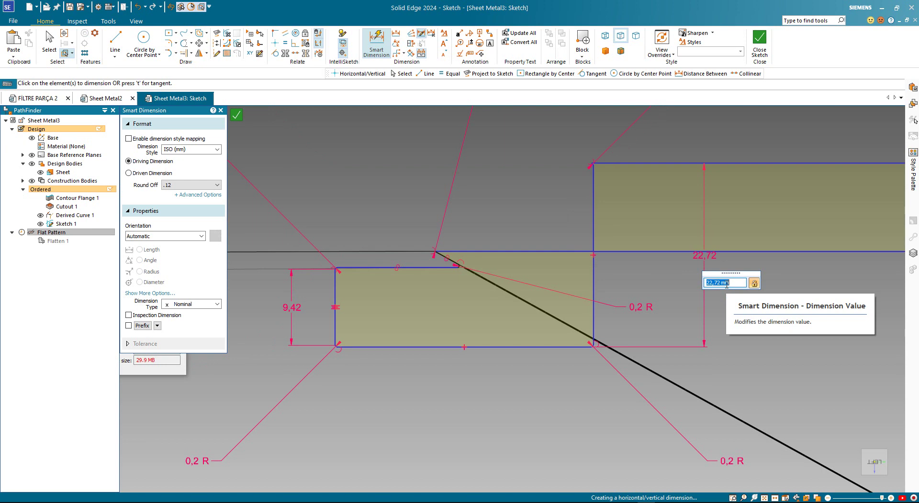
scroll(726, 286, "down", 1)
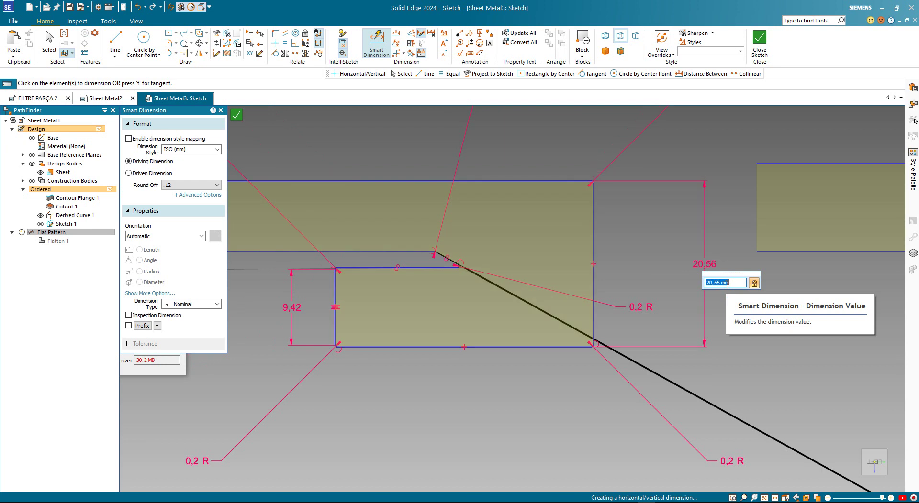
scroll(726, 285, "up", 3)
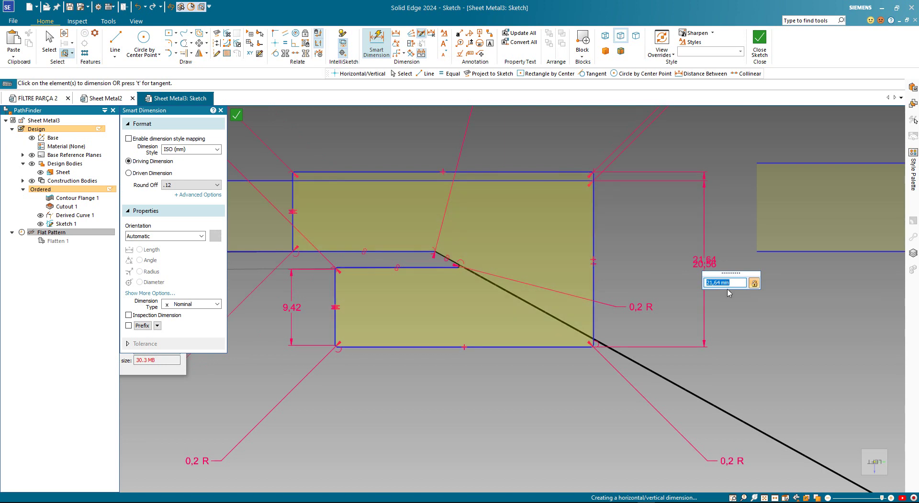
key("Return")
key("Escape")
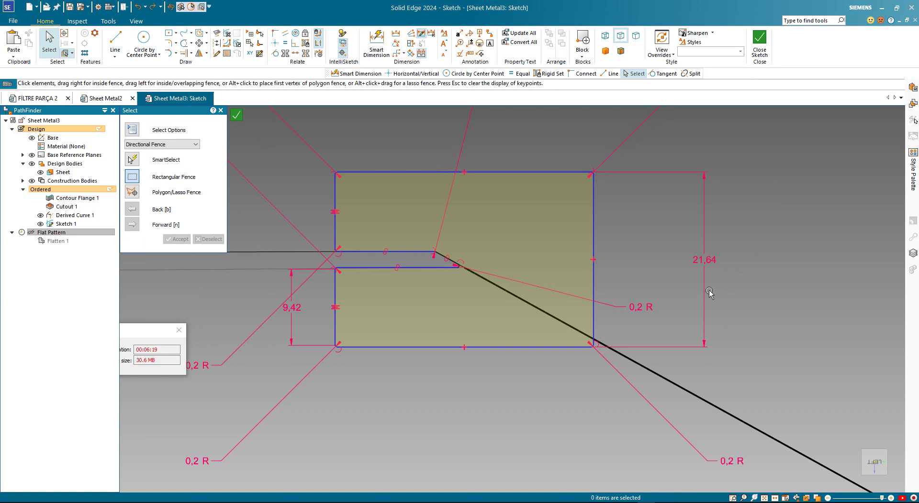
Delete the 21,64 height dimension and inspect the remaining profile.
left_click(709, 293)
key("Delete")
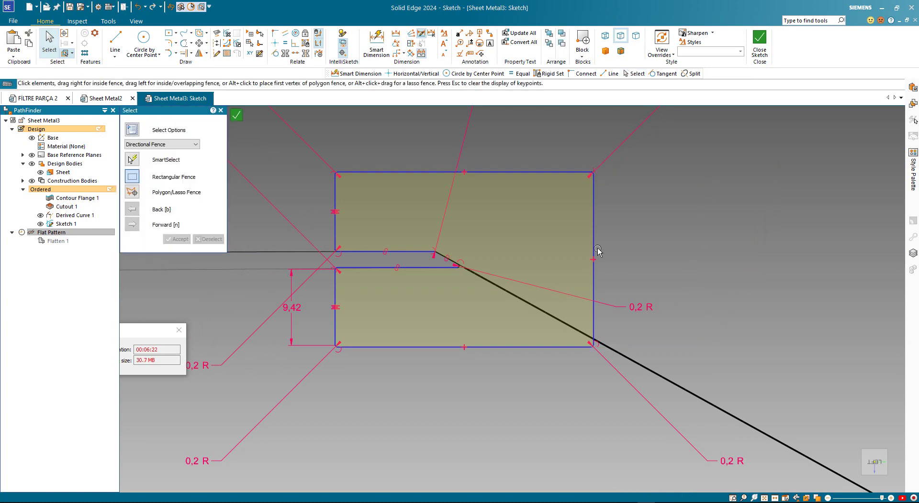
scroll(489, 272, "up", 3)
scroll(489, 278, "up", 1)
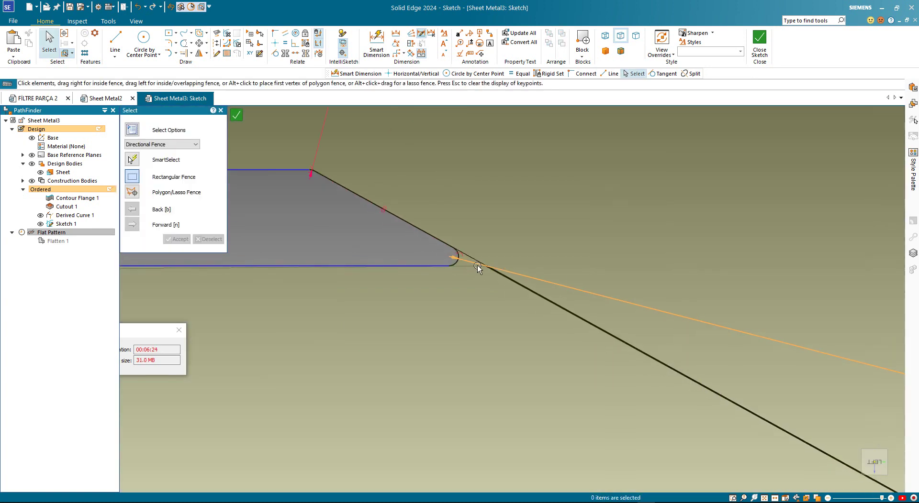
scroll(487, 280, "down", 2)
scroll(488, 278, "down", 2)
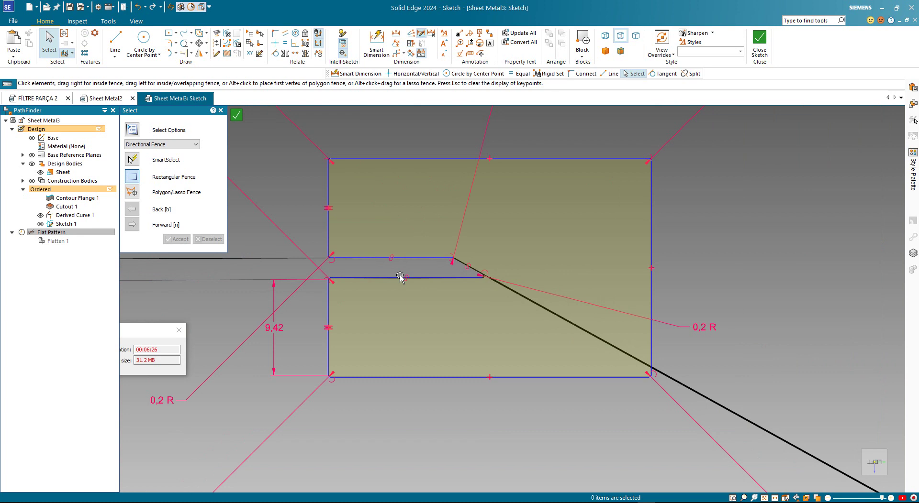
scroll(400, 277, "up", 3)
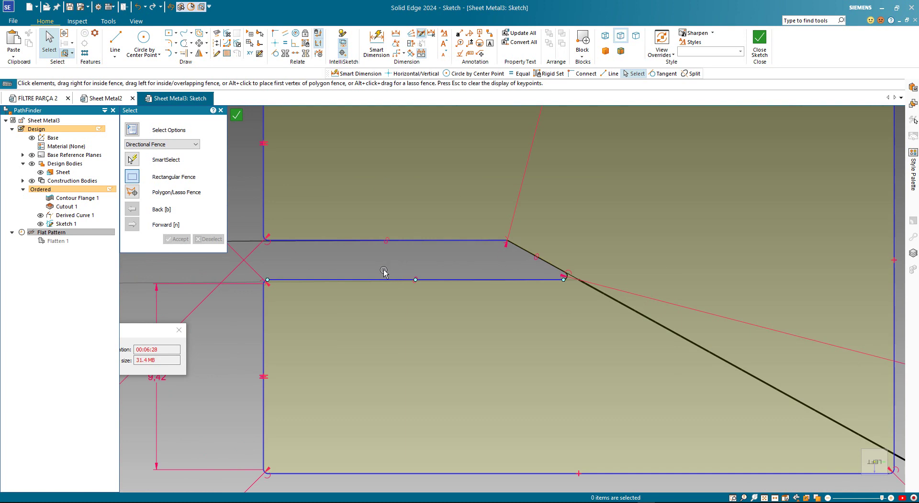
scroll(383, 272, "up", 3)
scroll(383, 272, "down", 2)
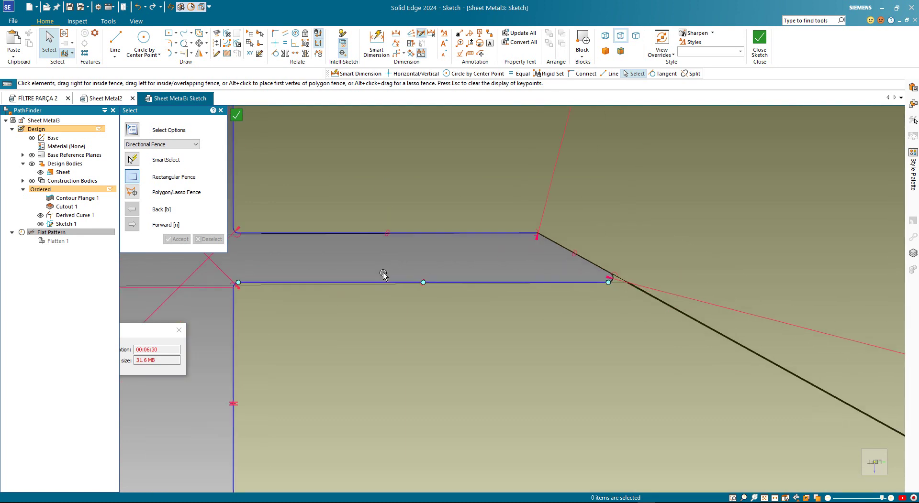
scroll(335, 276, "down", 2)
scroll(234, 286, "up", 4)
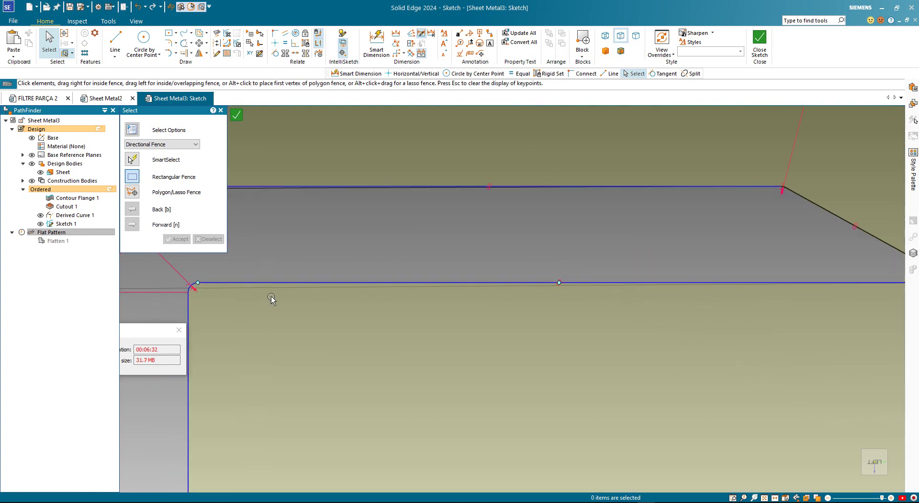
scroll(311, 265, "down", 1)
scroll(345, 275, "down", 1)
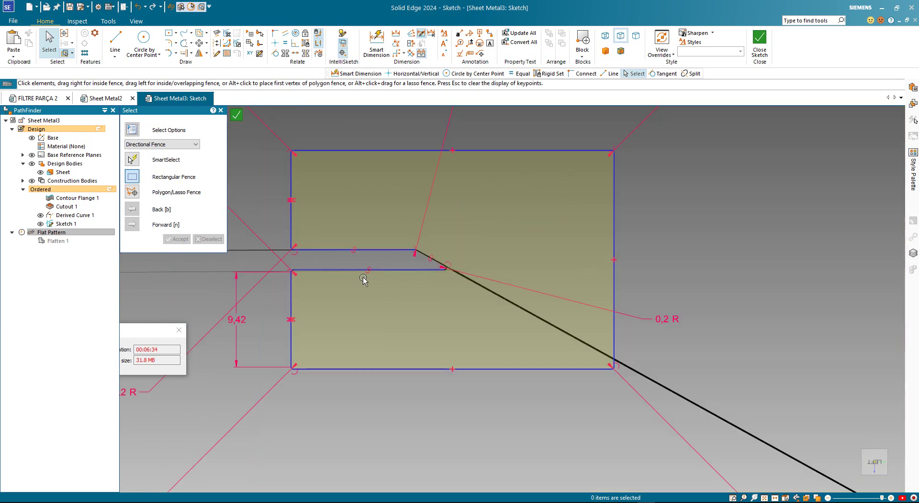
scroll(361, 280, "up", 1)
scroll(466, 287, "down", 3)
scroll(500, 290, "down", 2)
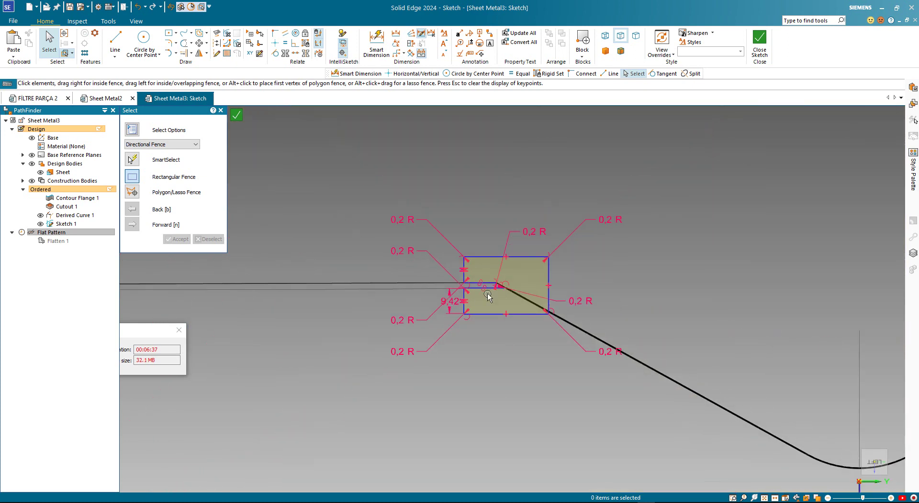
scroll(477, 298, "up", 3)
scroll(477, 294, "up", 1)
scroll(540, 303, "down", 4)
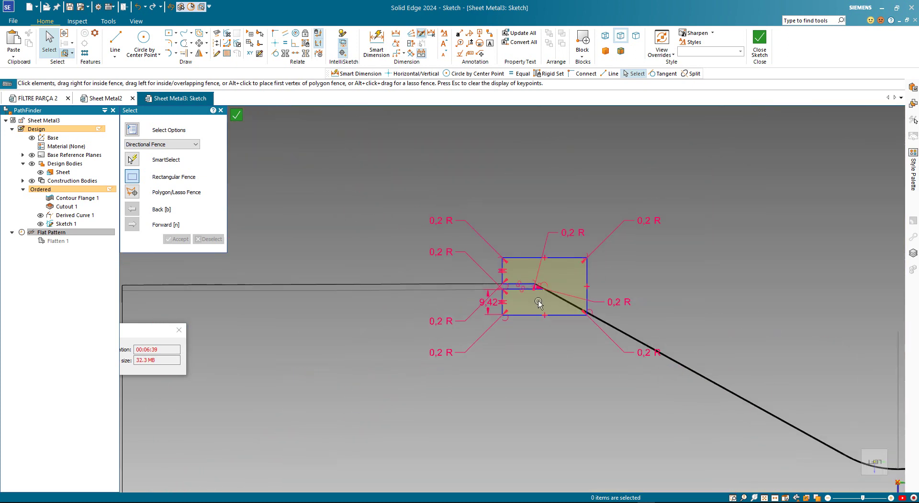
scroll(538, 307, "down", 2)
scroll(549, 311, "up", 3)
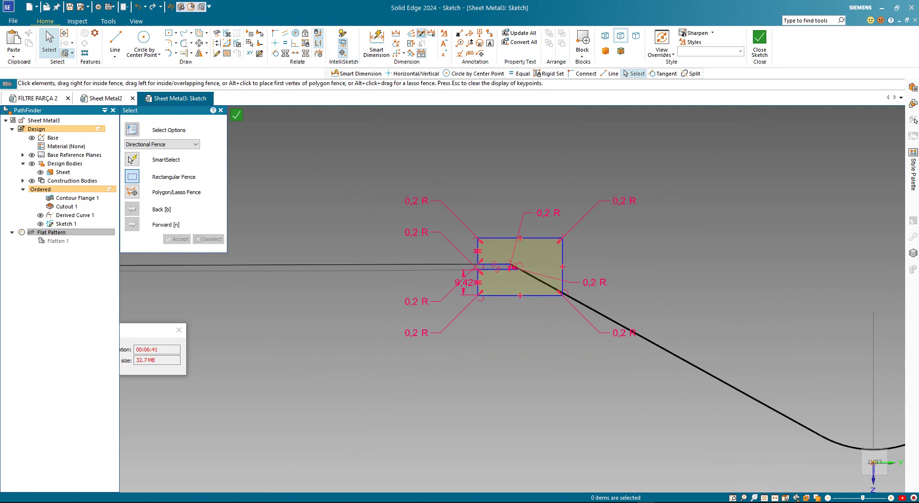
Switch the display style to Visible and Hidden Edges.
left_click(814, 499)
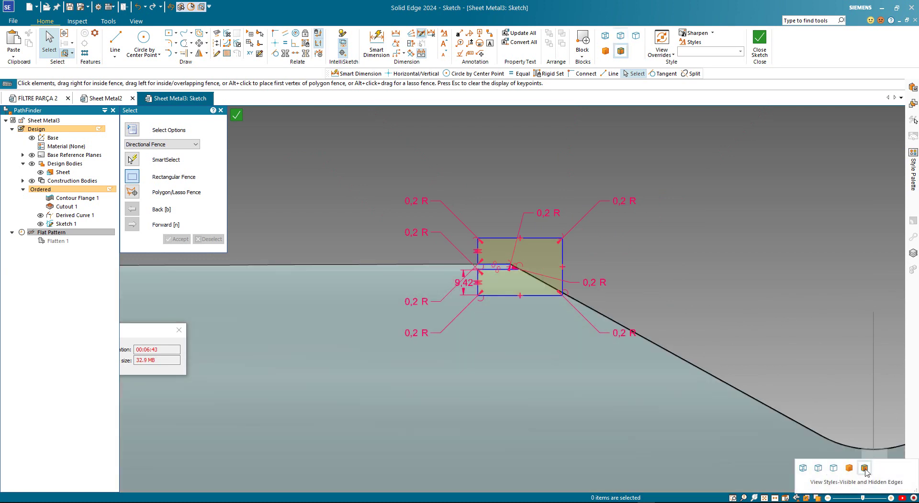
scroll(472, 262, "up", 4)
scroll(464, 253, "up", 2)
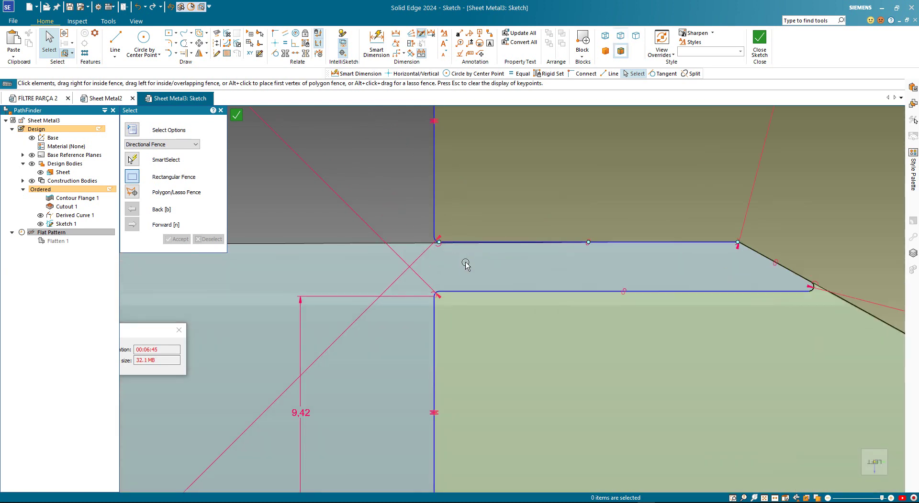
Try making the notch's lower line horizontal, dismissing both relationship-conflict messages.
left_click(275, 43)
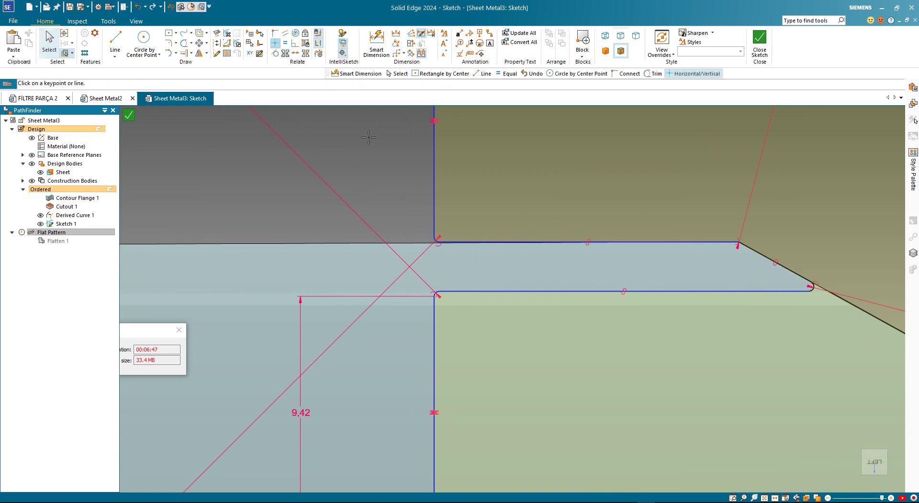
left_click(499, 242)
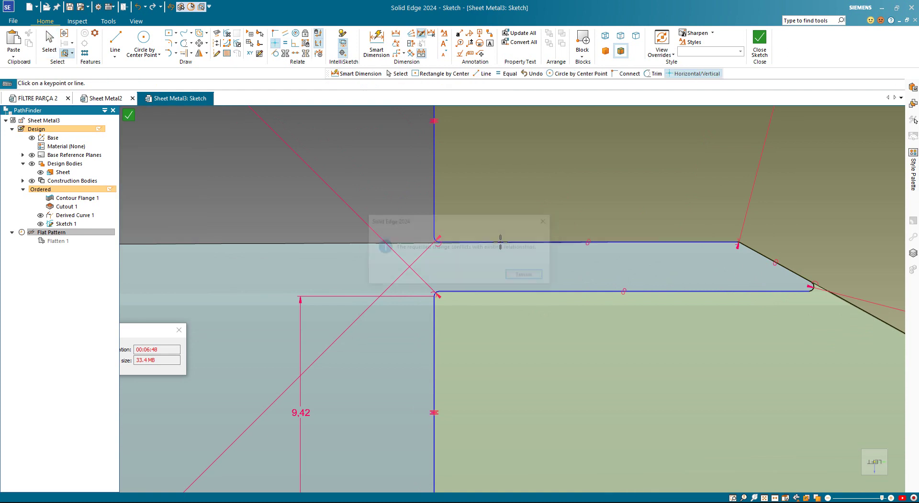
left_click(525, 274)
left_click(551, 299)
left_click(529, 281)
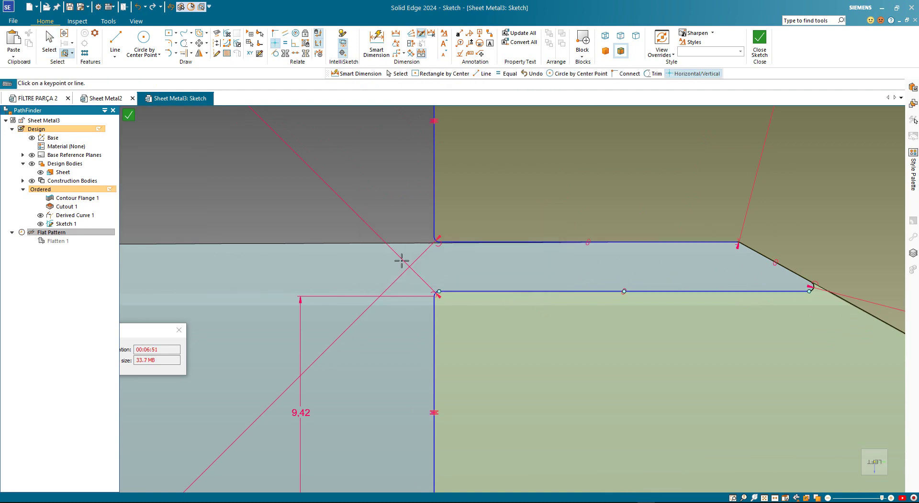
scroll(306, 264, "down", 3)
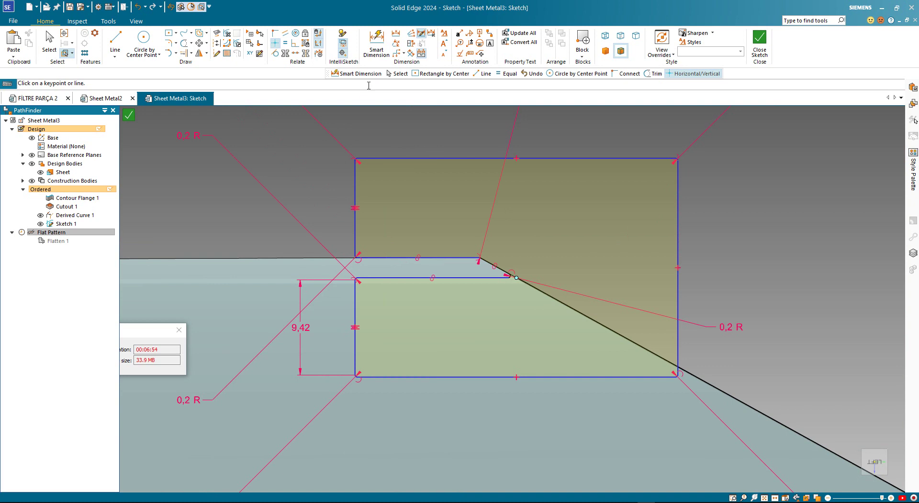
left_click(376, 43)
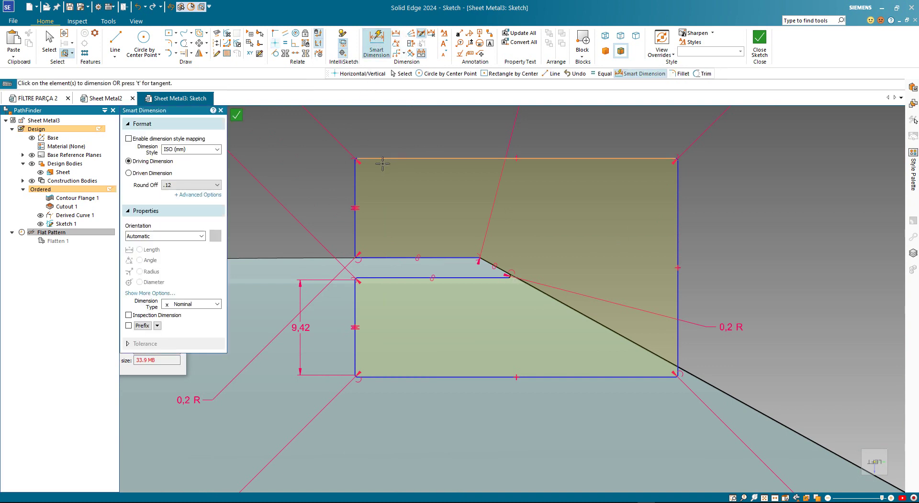
Add a 9,42 height dimension to the lower rectangle's left edge, placed to its left.
left_click(355, 196)
left_click(316, 198)
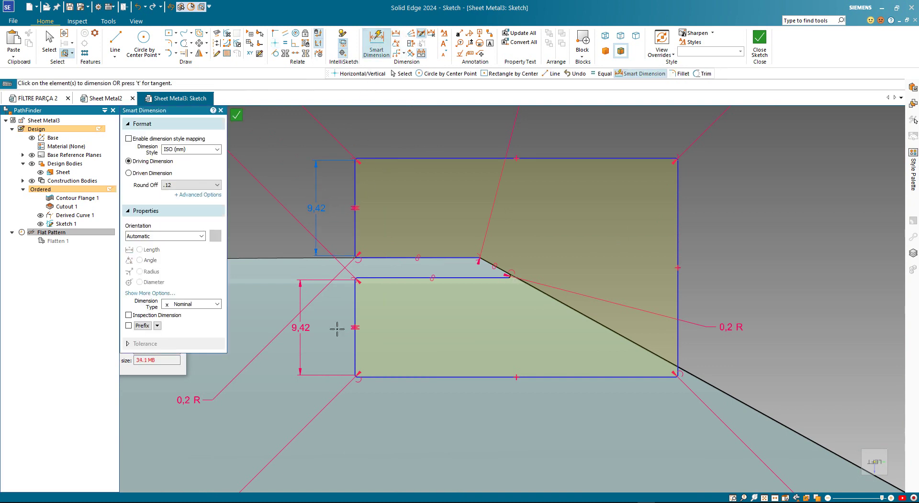
scroll(400, 344, "down", 3)
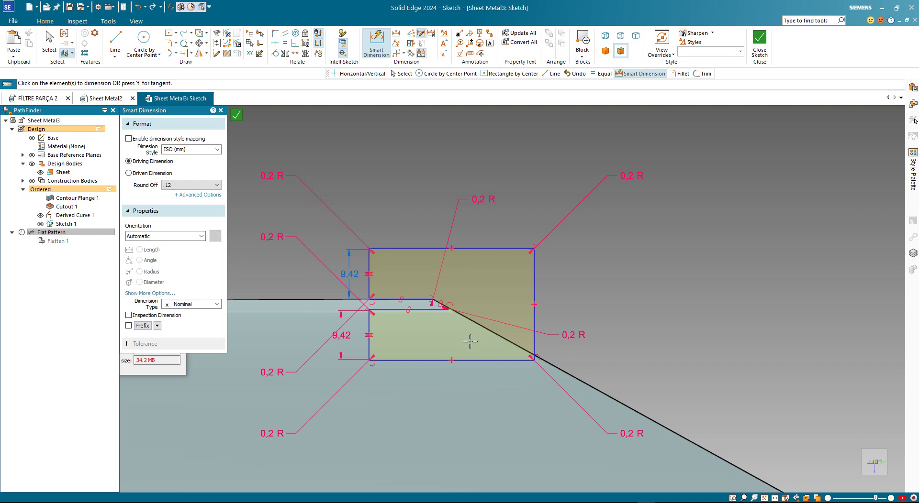
left_click(49, 43)
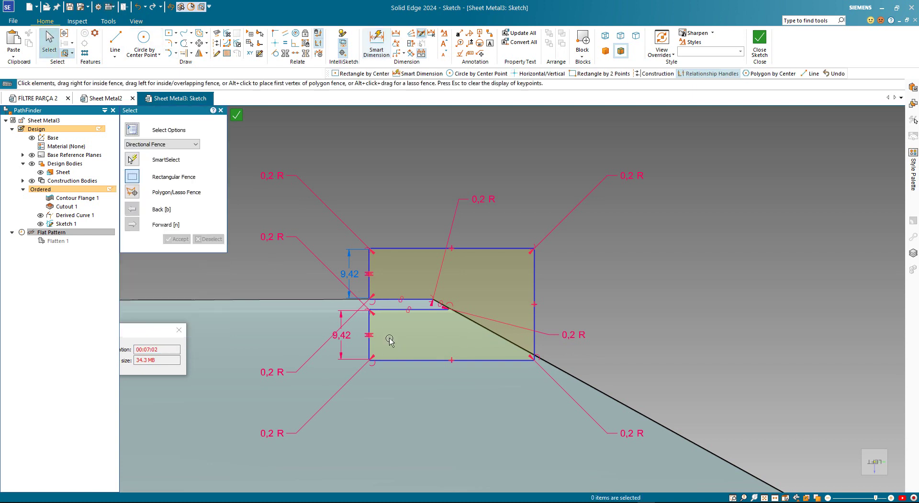
Edit the lower rectangle's height dimension, keeping its value at 9,42.
left_click(340, 337)
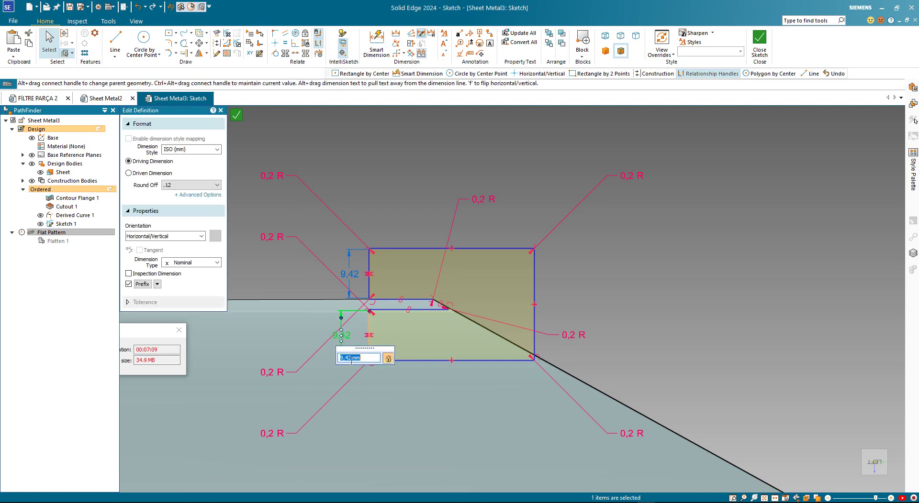
scroll(351, 361, "down", 1)
scroll(352, 358, "up", 1)
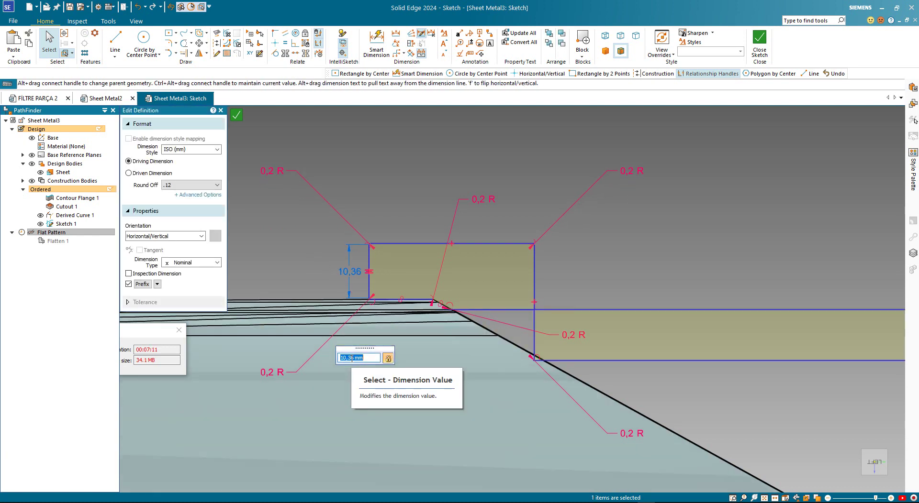
scroll(351, 358, "down", 1)
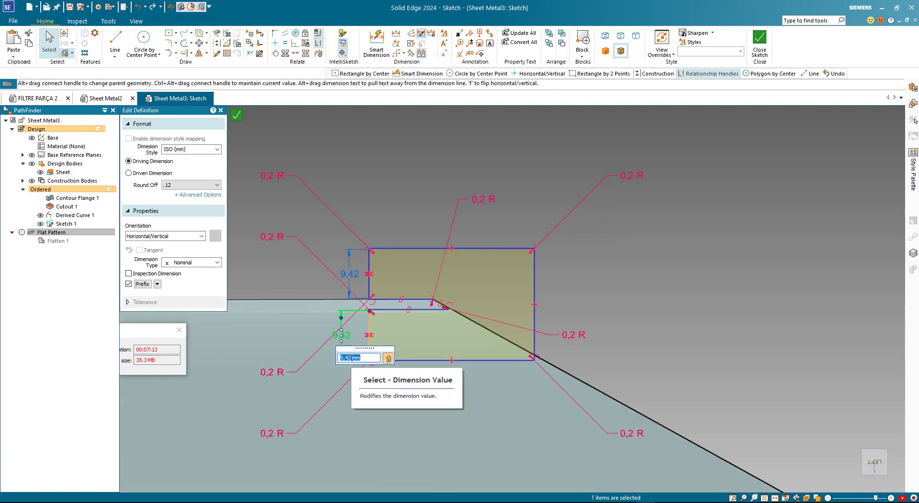
key("Escape")
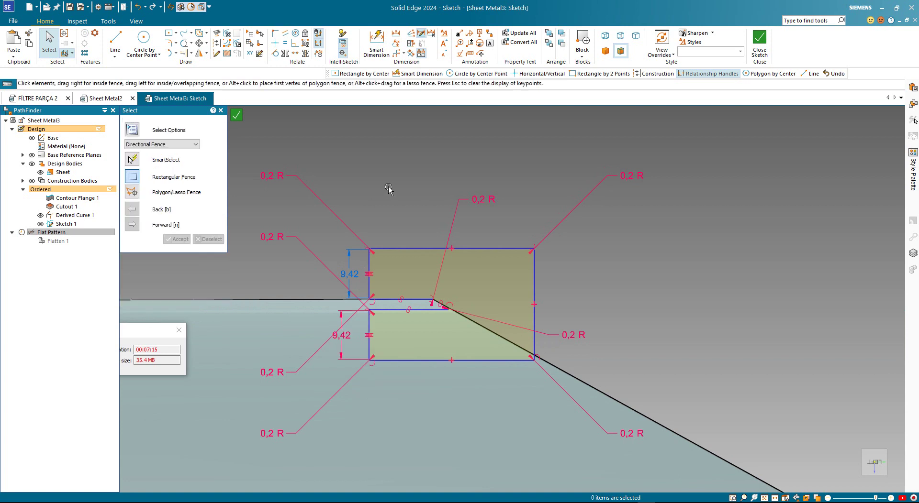
Drag the rectangle's right edge leftward to make it narrower.
scroll(441, 238, "down", 1)
scroll(440, 238, "down", 1)
key("Escape")
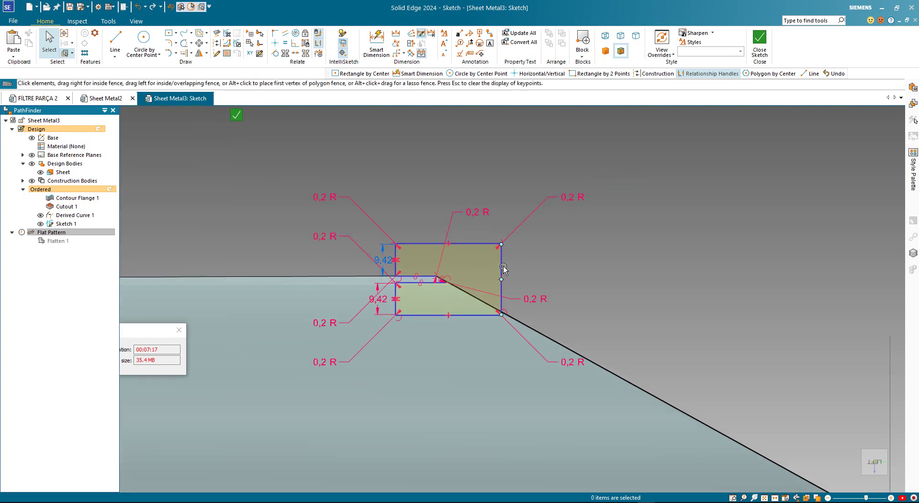
left_click_drag(496, 269, 476, 272)
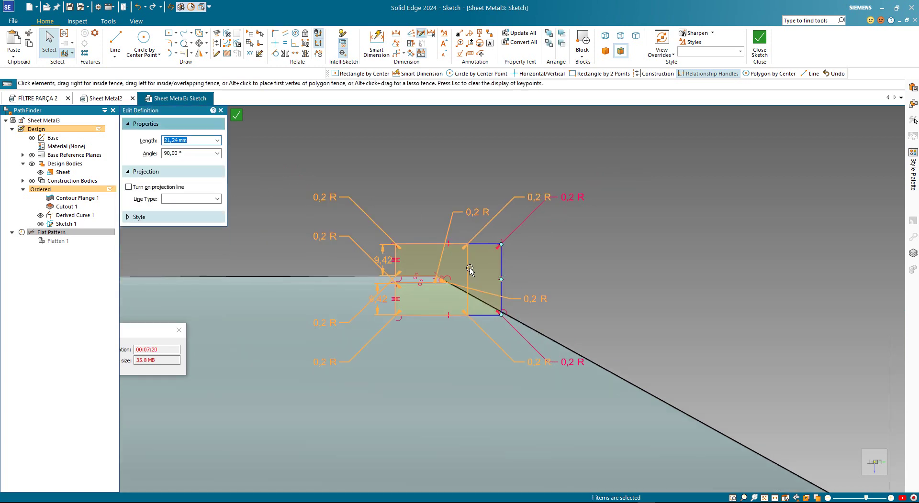
left_click(556, 267)
Dimension the rectangle's right edge 5 from the small arc.
scroll(482, 273, "up", 2)
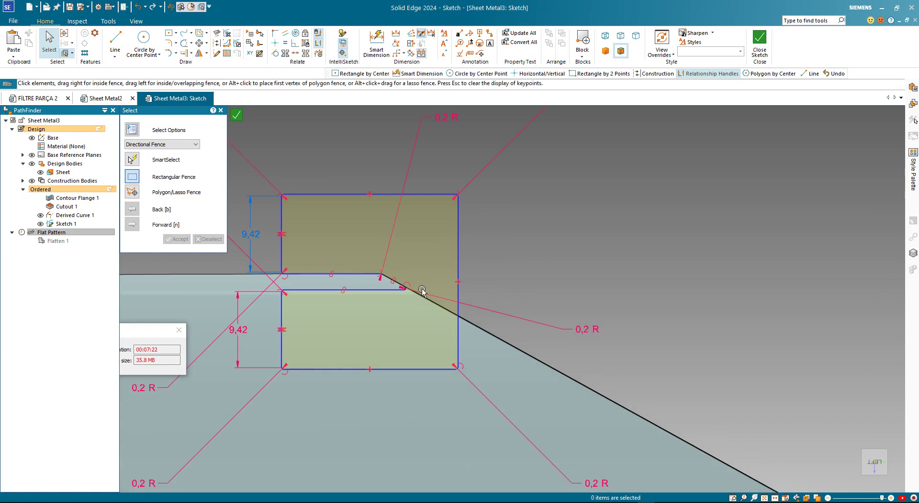
left_click(376, 43)
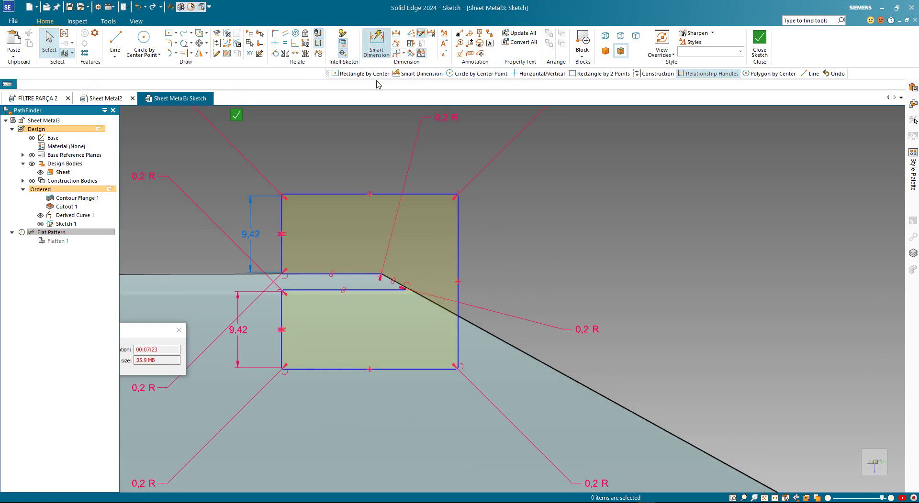
left_click(407, 287)
left_click(458, 268)
left_click(431, 168)
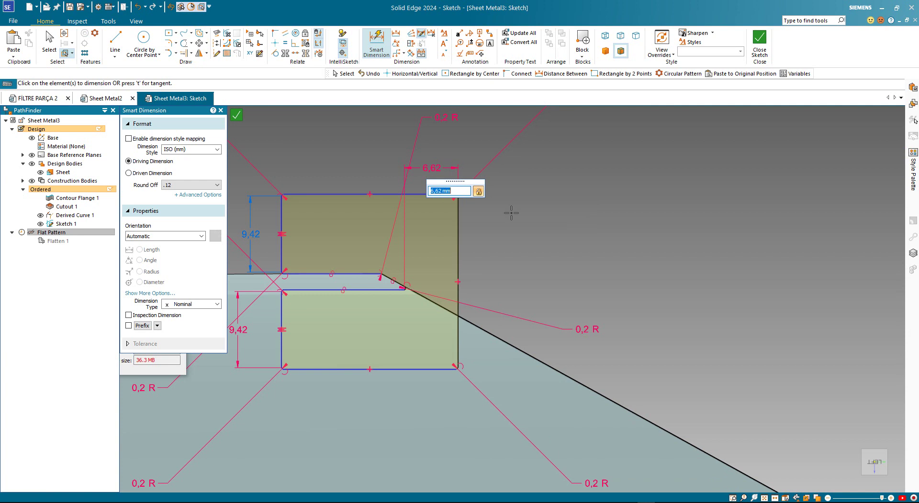
type("5")
key("Return")
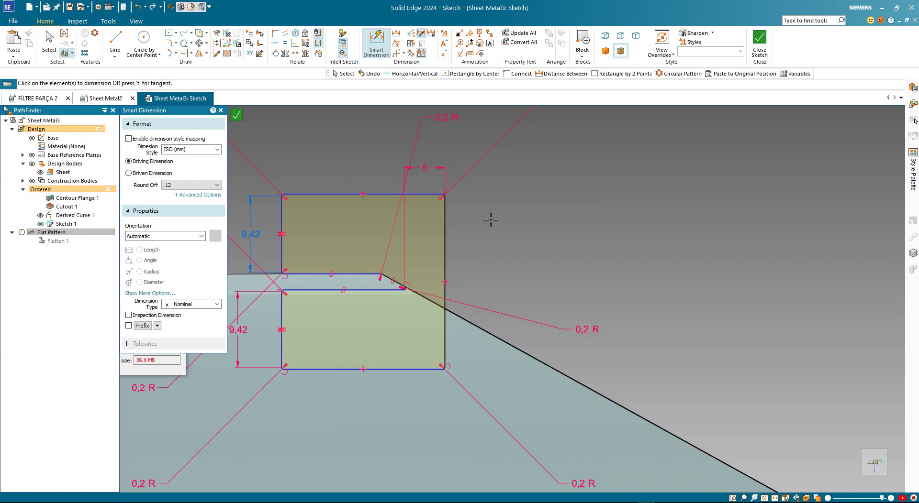
Dimension the lower rectangle's bottom edge, showing its 24,73 width.
scroll(525, 264, "down", 2)
scroll(482, 330, "up", 3)
scroll(537, 339, "up", 1)
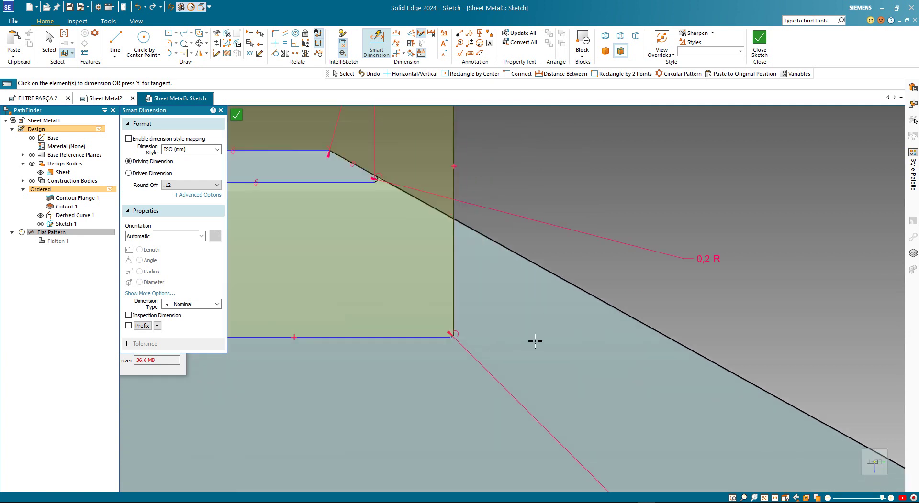
scroll(539, 345, "down", 2)
left_click(486, 339)
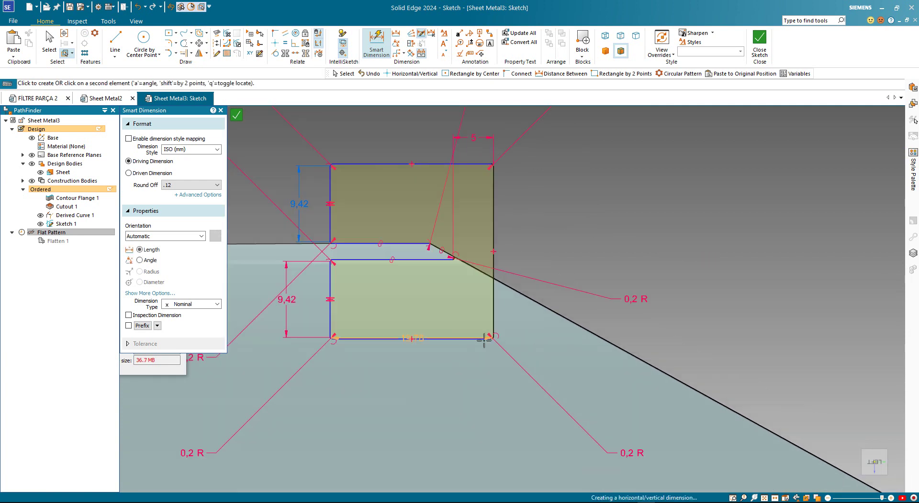
left_click(480, 373)
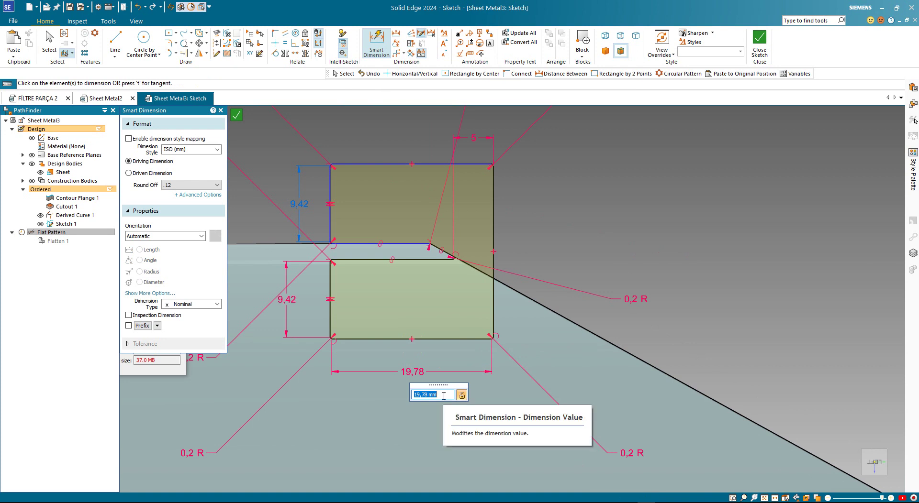
Make the upper and lower rectangles' left edges collinear.
scroll(440, 395, "up", 2)
scroll(440, 395, "up", 2)
scroll(441, 395, "up", 2)
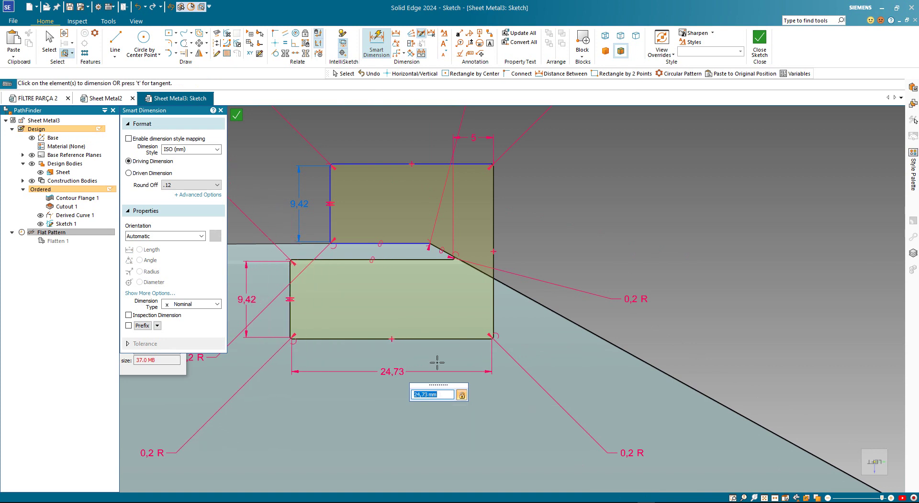
left_click(298, 54)
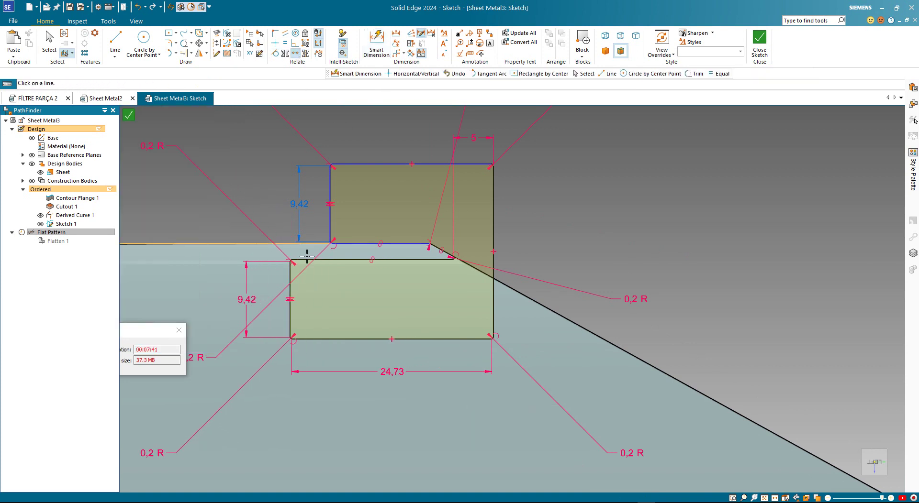
left_click(290, 279)
left_click(329, 226)
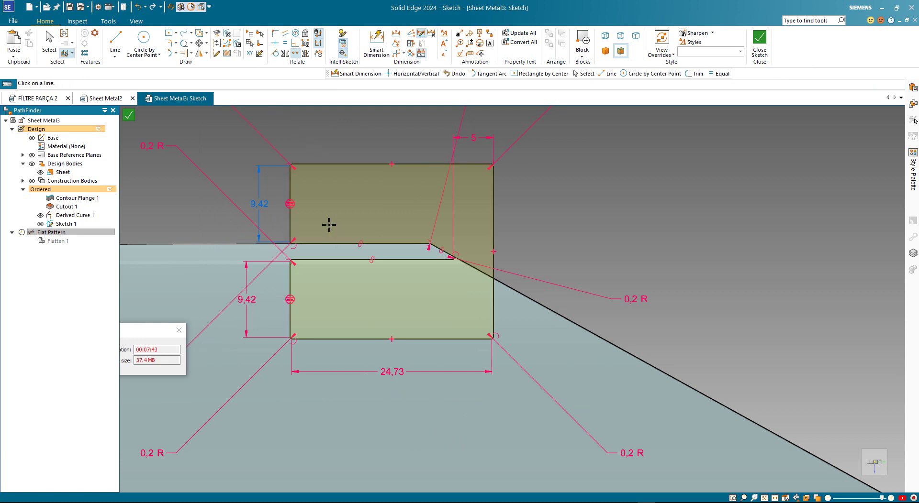
left_click(49, 43)
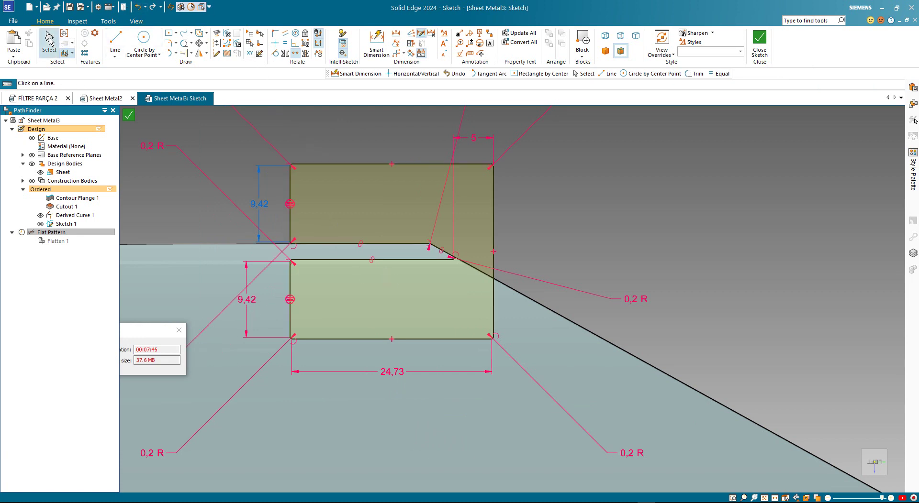
Change the rectangle width dimension from 24,73 to 12.
left_click(392, 374)
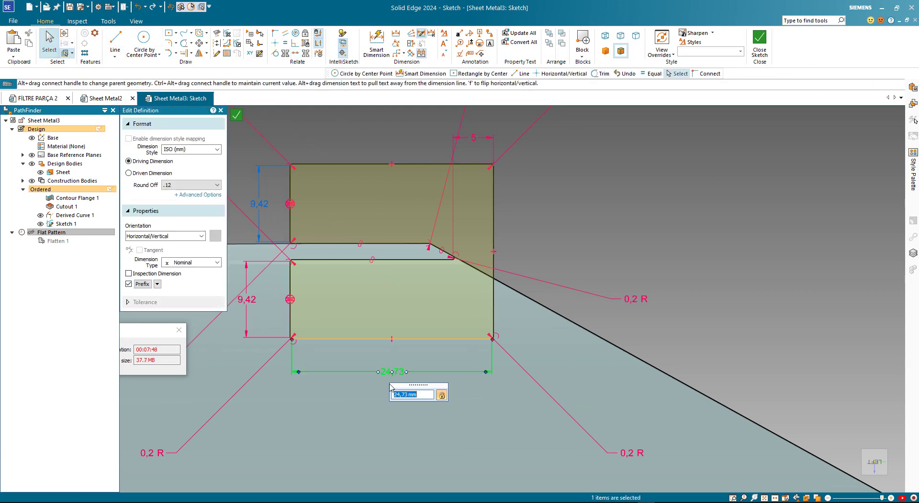
type("16,07")
key("Return")
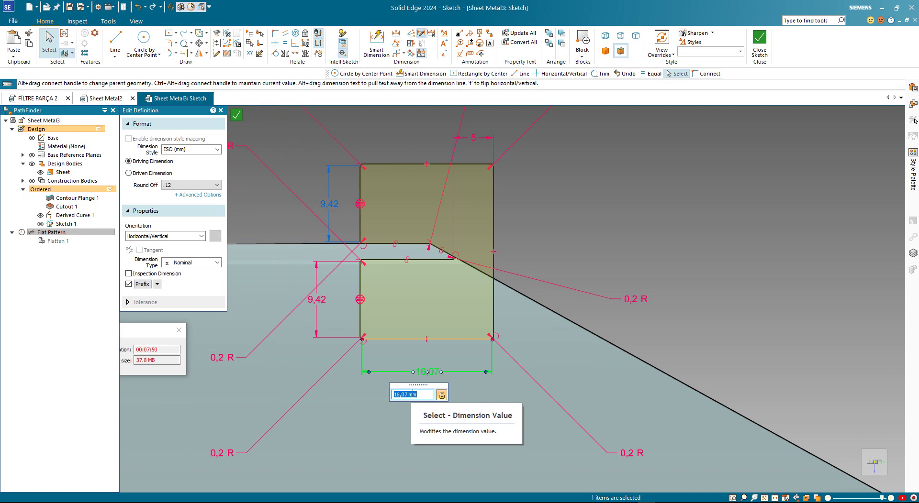
type("11,13")
key("Return")
type("14,84")
key("Return")
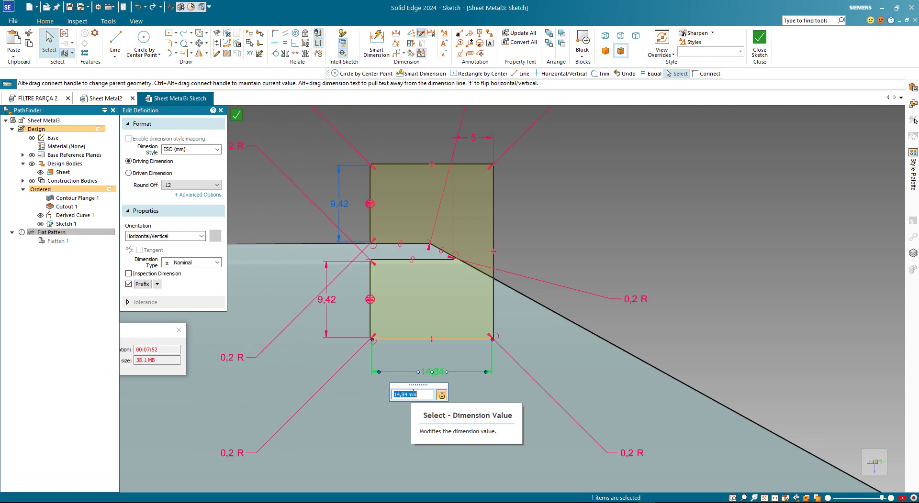
key("Return")
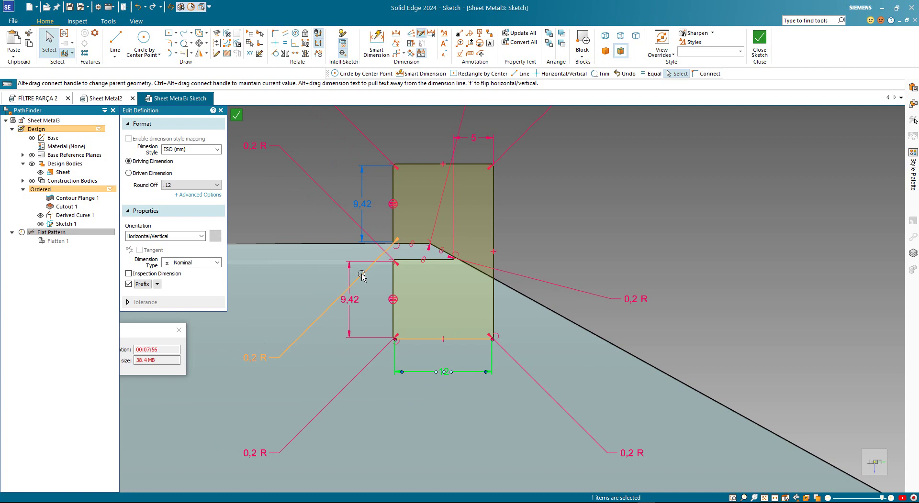
Change the height dimension from 9,42 to 5 and close the sketch.
left_click(351, 301)
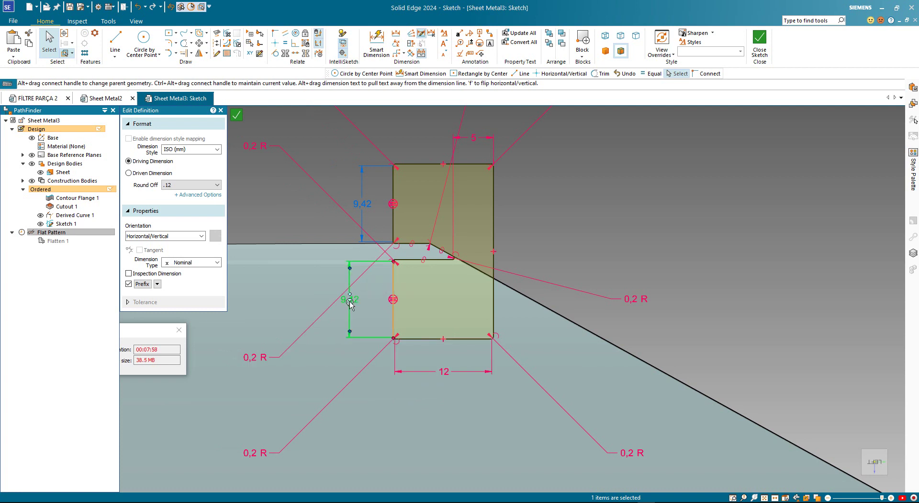
type("7,54")
key("Return")
type("5,65")
key("Return")
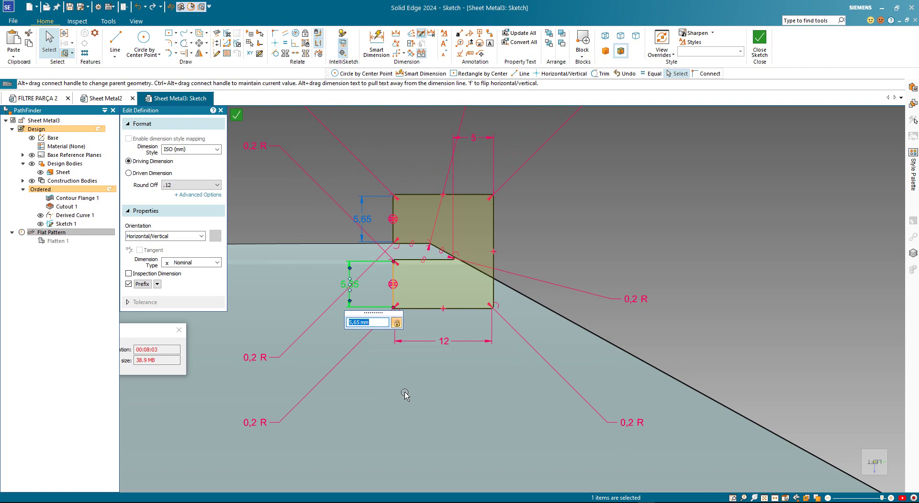
type("5")
key("Return")
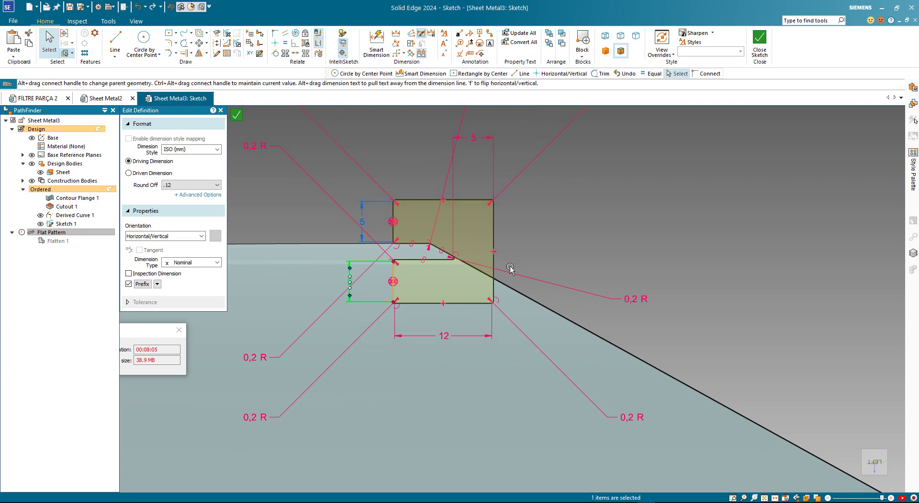
left_click(769, 33)
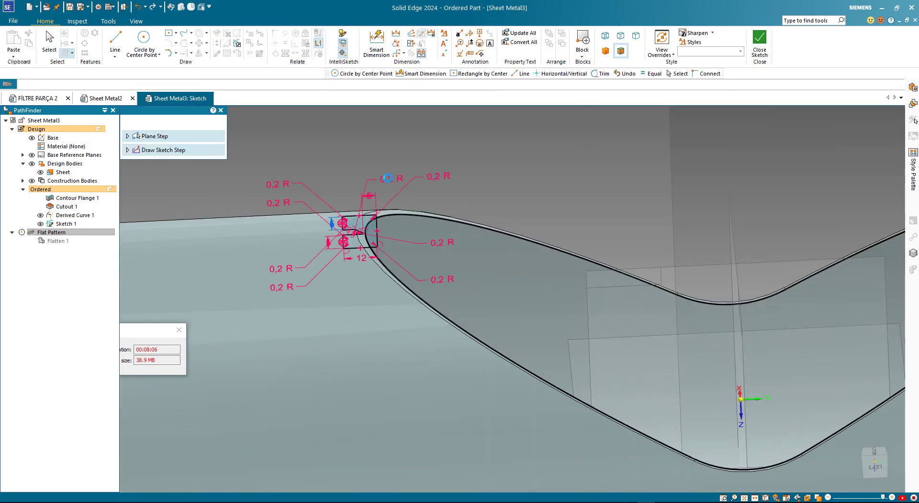
Sweep the cross-section profile along the wave cutout's edge chain to create the rim protrusion.
left_click(207, 123)
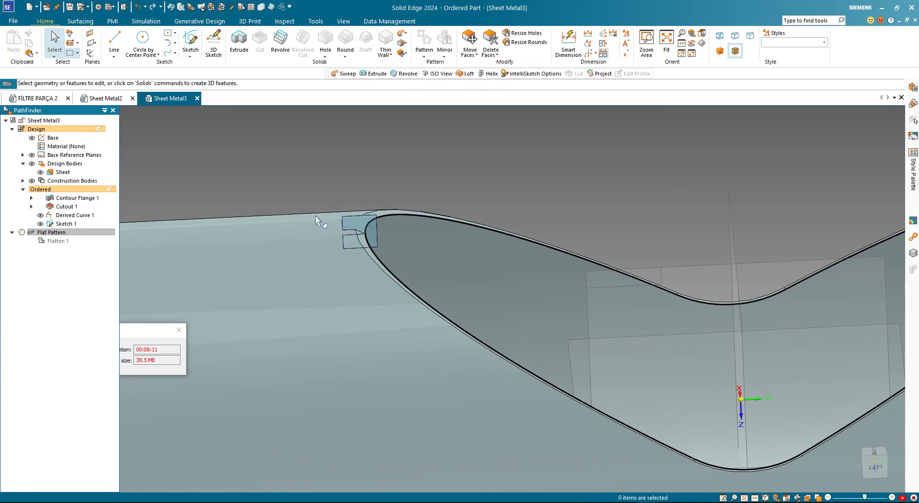
scroll(316, 219, "up", 2)
scroll(317, 223, "down", 3)
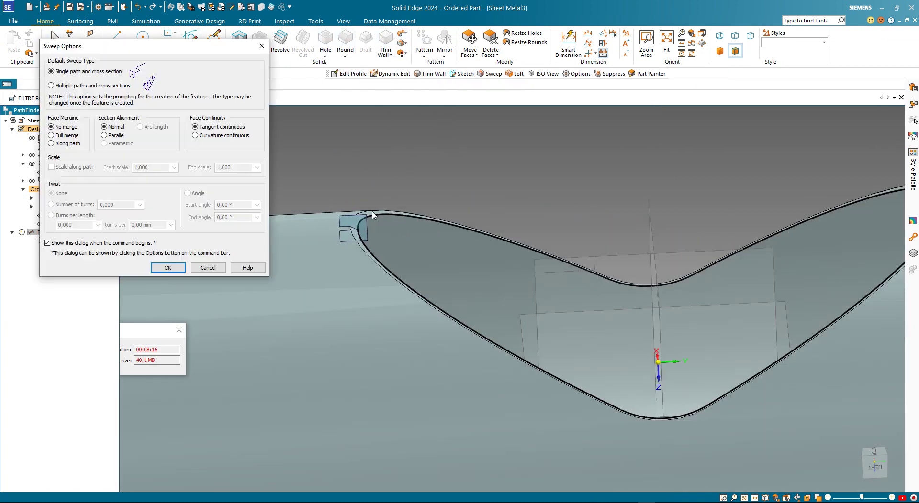
left_click(175, 270)
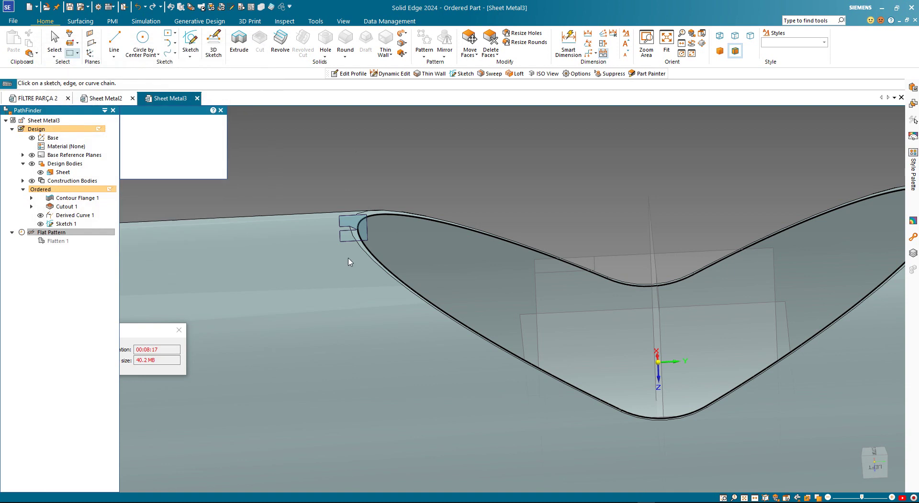
left_click(382, 217)
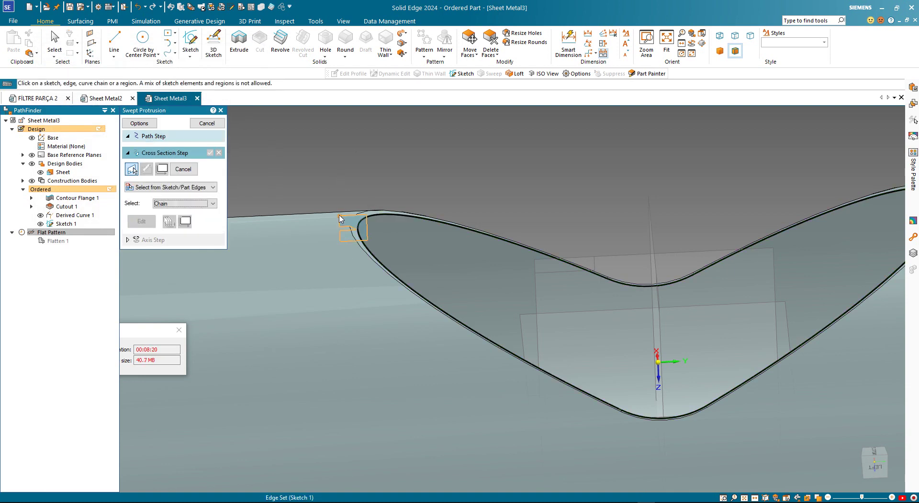
left_click(369, 246)
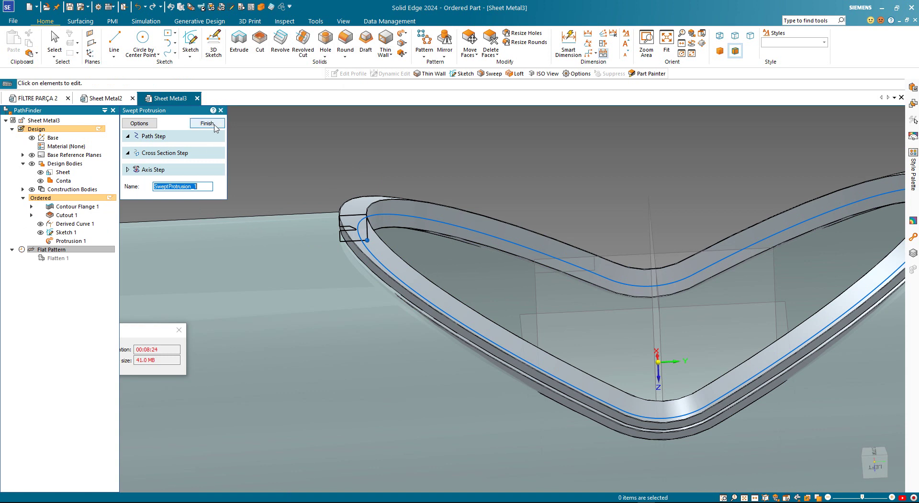
left_click(206, 123)
scroll(299, 168, "down", 3)
scroll(314, 182, "down", 3)
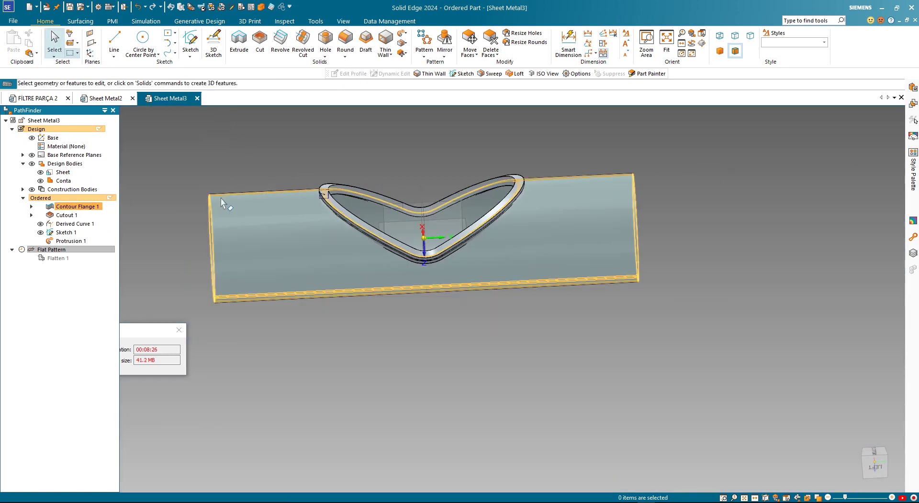
Hide Sketch 1, Derived Curve 1, the base reference planes and the Base coordinate system.
left_click(41, 235)
left_click(40, 223)
middle_click_drag(304, 239, 254, 280)
left_click(32, 155)
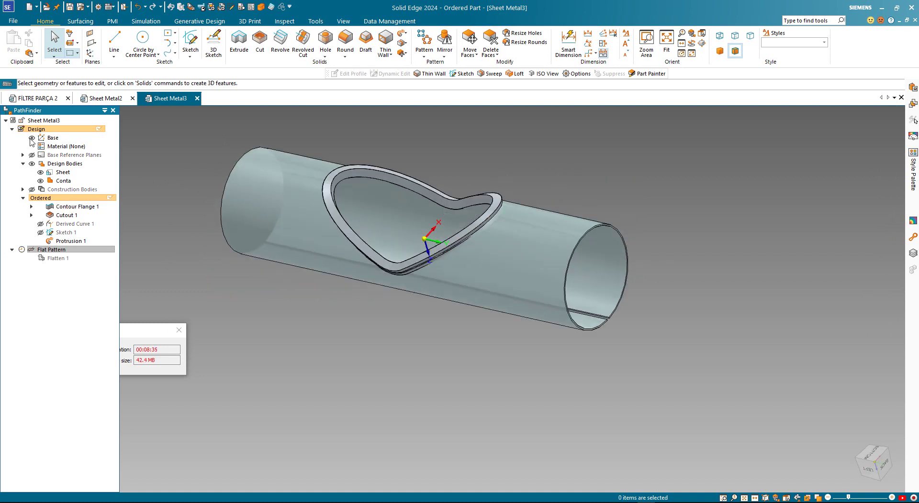
left_click(32, 139)
middle_click_drag(334, 211, 354, 140)
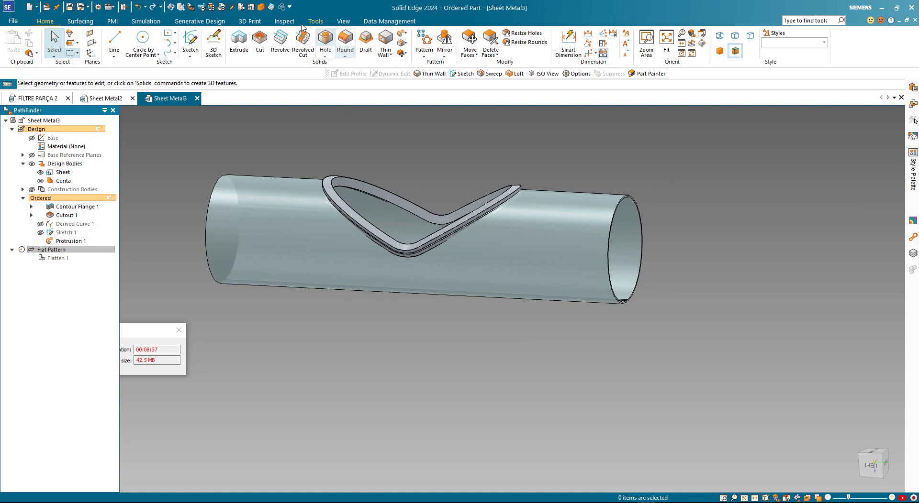
Apply the Blue style from the Style Palette to the swept rim.
left_click(912, 179)
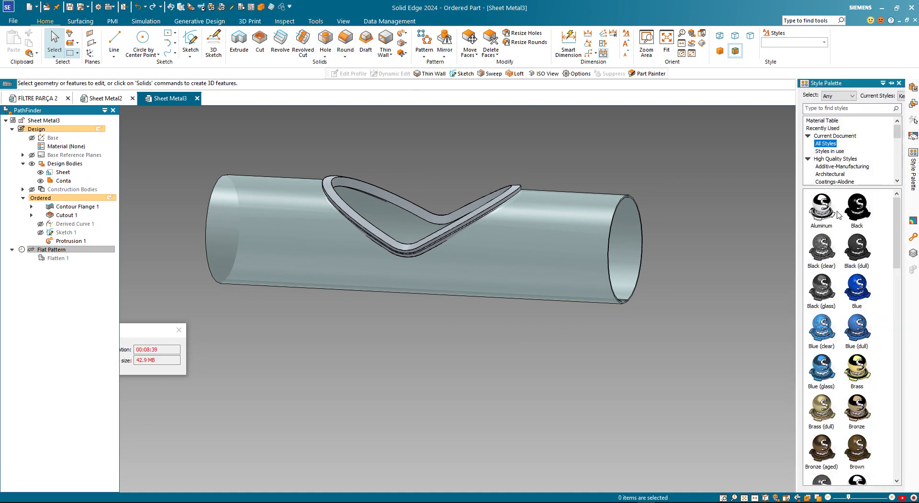
left_click_drag(859, 210, 500, 225)
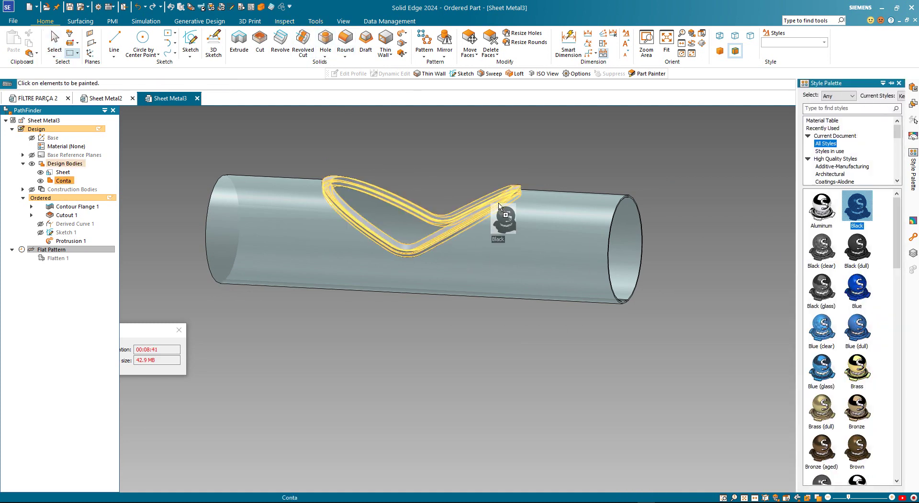
middle_click_drag(459, 158, 466, 160)
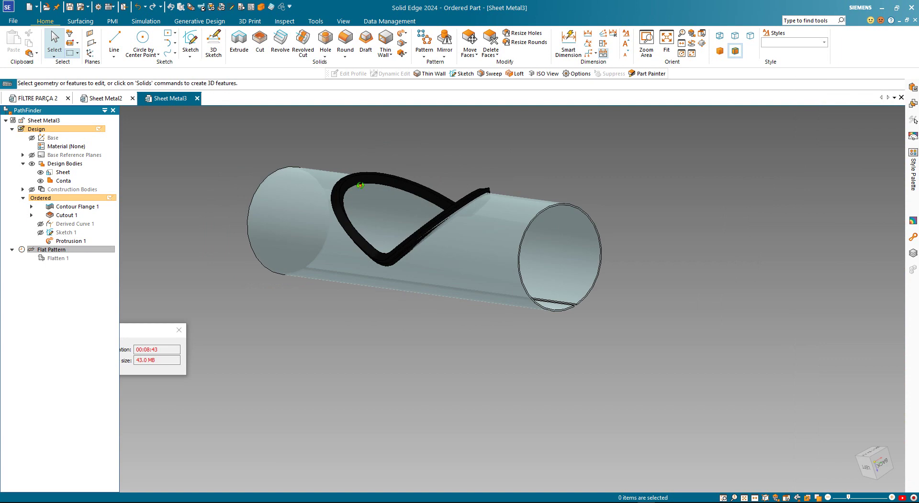
left_click(913, 178)
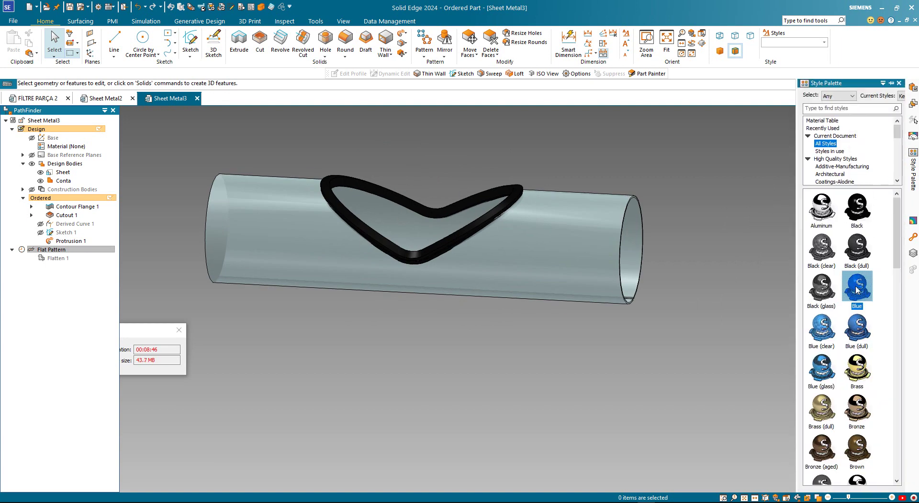
left_click_drag(857, 287, 512, 215)
scroll(429, 184, "up", 3)
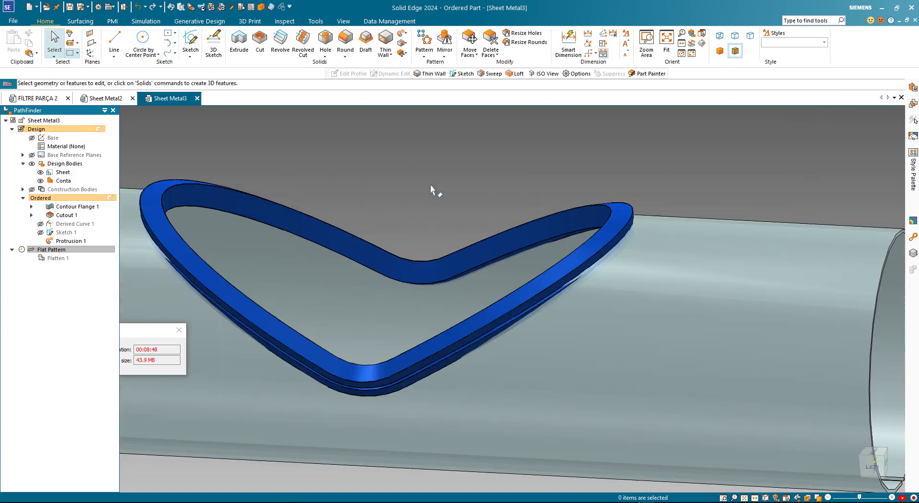
mouse_move(430, 184)
middle_mouse_down()
mouse_move(518, 130)
mouse_move(465, 156)
mouse_move(361, 185)
middle_mouse_up()
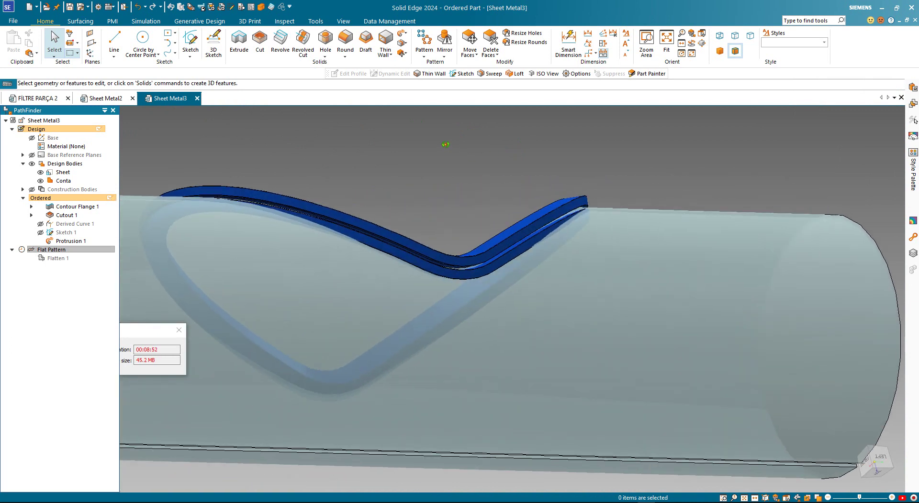
scroll(360, 185, "down", 5)
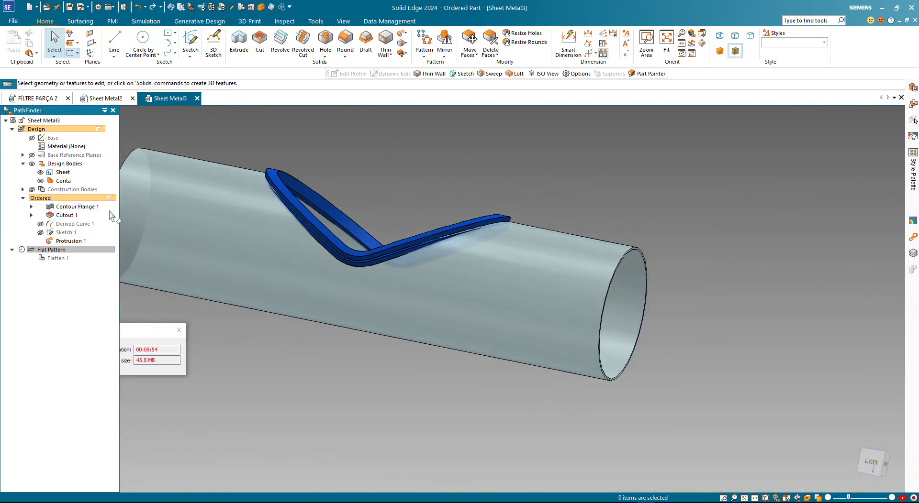
Temporarily hide the Sheet body to inspect the rim, then show it again.
left_click(41, 172)
mouse_move(353, 192)
middle_mouse_down()
mouse_move(499, 183)
mouse_move(287, 188)
mouse_move(335, 185)
mouse_move(325, 185)
middle_mouse_up()
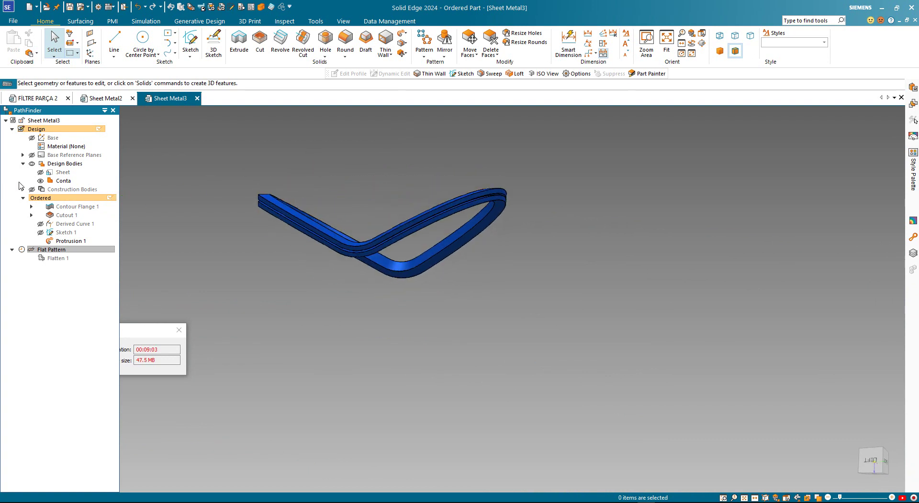
left_click(41, 172)
middle_click_drag(287, 339, 314, 281)
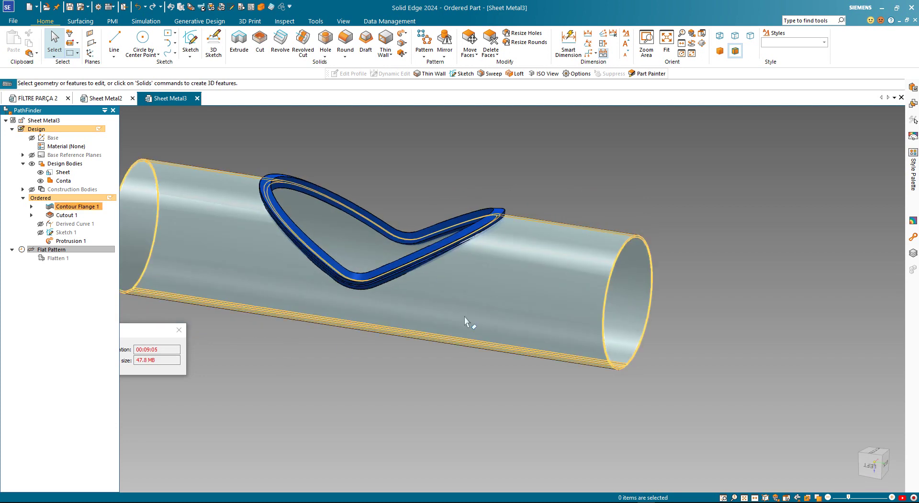
middle_click_drag(165, 185, 189, 164)
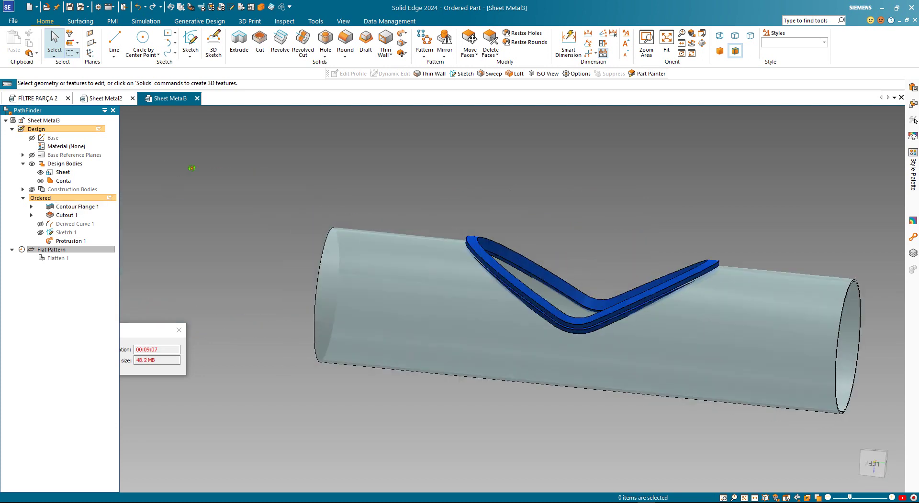
Unbend the Sheet body's cylindrical bend from a fixed edge into a flat plate.
double_click(58, 175)
scroll(237, 198, "down", 2)
scroll(274, 214, "down", 2)
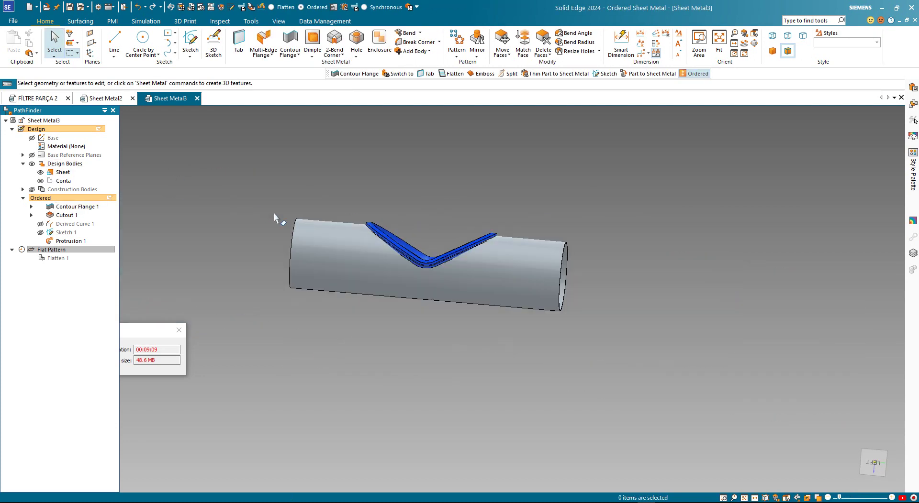
middle_click_drag(274, 214, 272, 191)
left_click(419, 33)
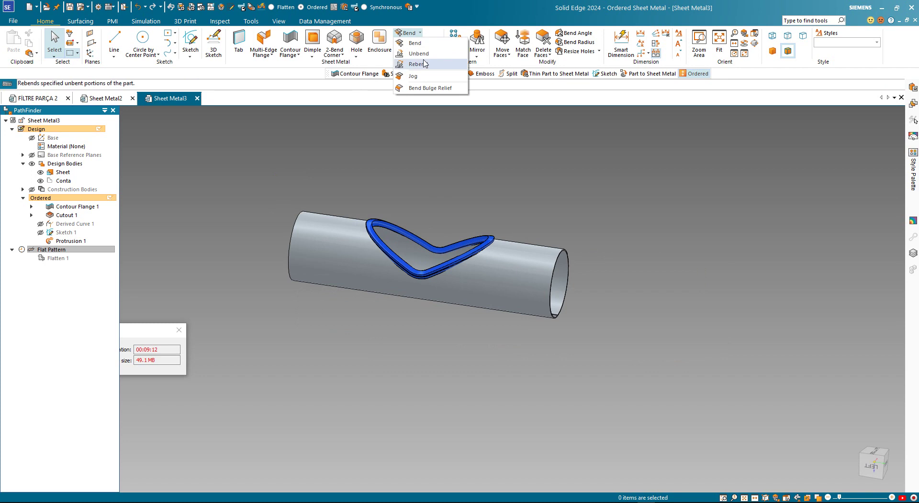
left_click(418, 53)
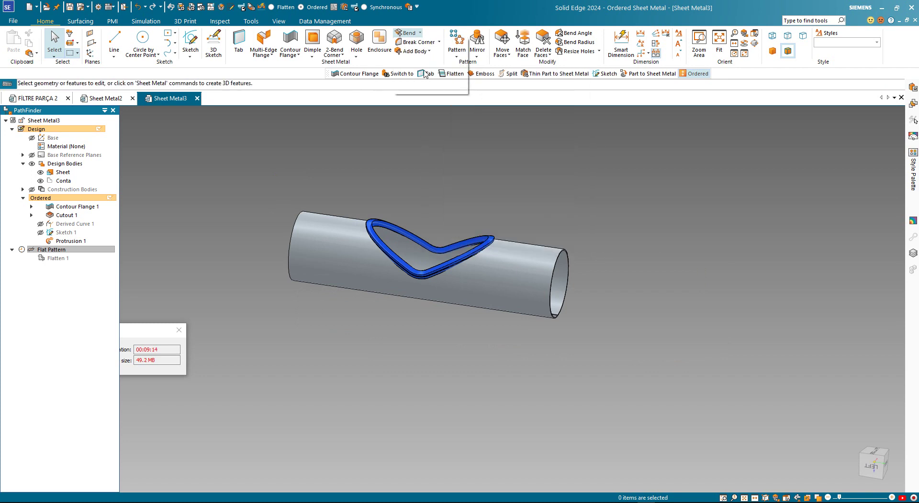
left_click(555, 317)
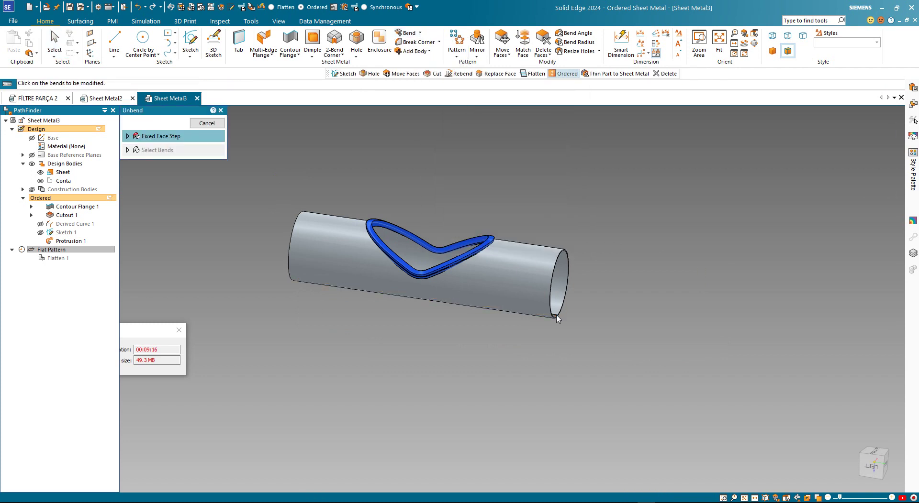
left_click(402, 308)
right_click(316, 190)
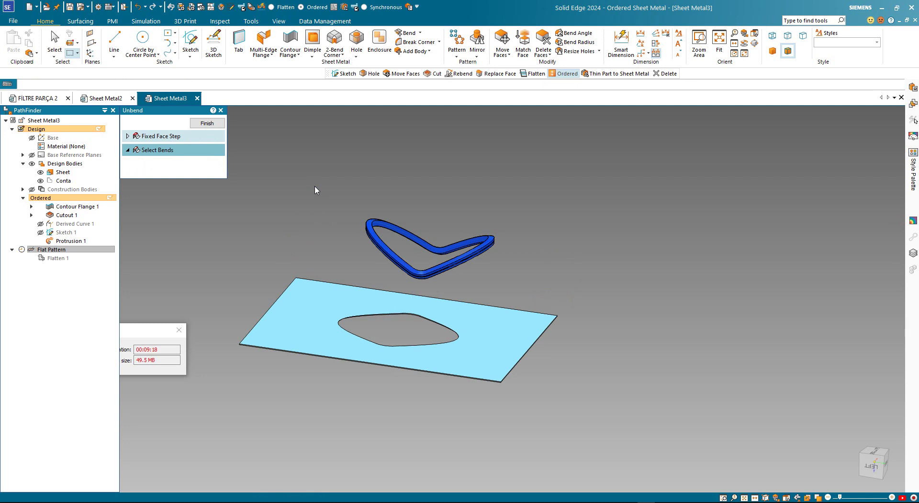
left_click(205, 124)
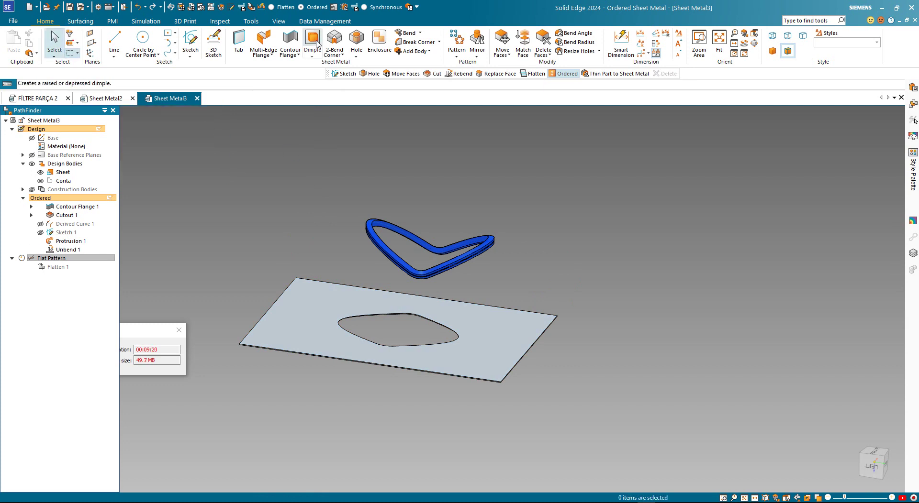
left_click(356, 41)
Place a hole circle on the flat plate, dimensioned 20 from the top edge.
left_click(307, 339)
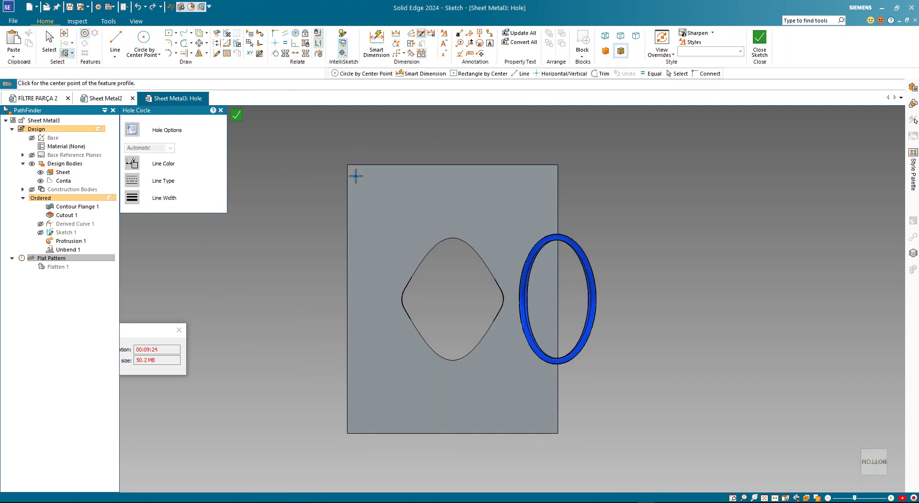
scroll(356, 176, "down", 3)
scroll(355, 176, "up", 3)
scroll(354, 174, "up", 2)
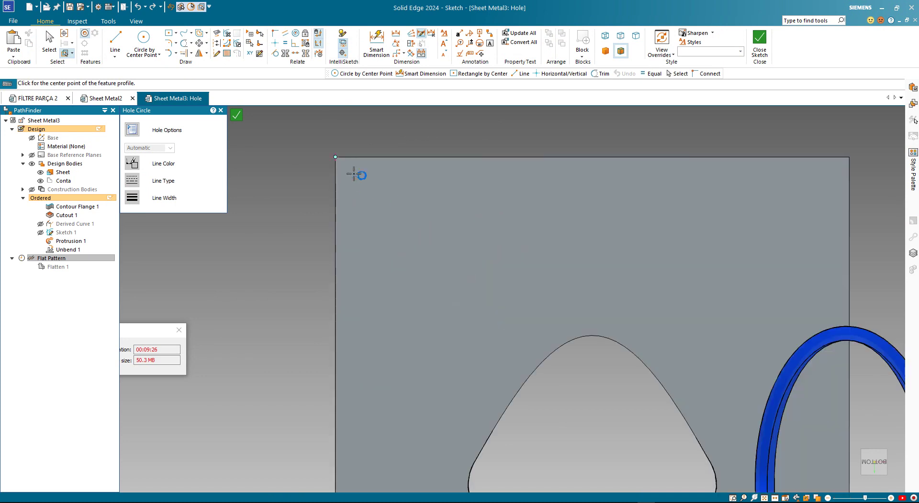
scroll(340, 151, "down", 3)
key("d")
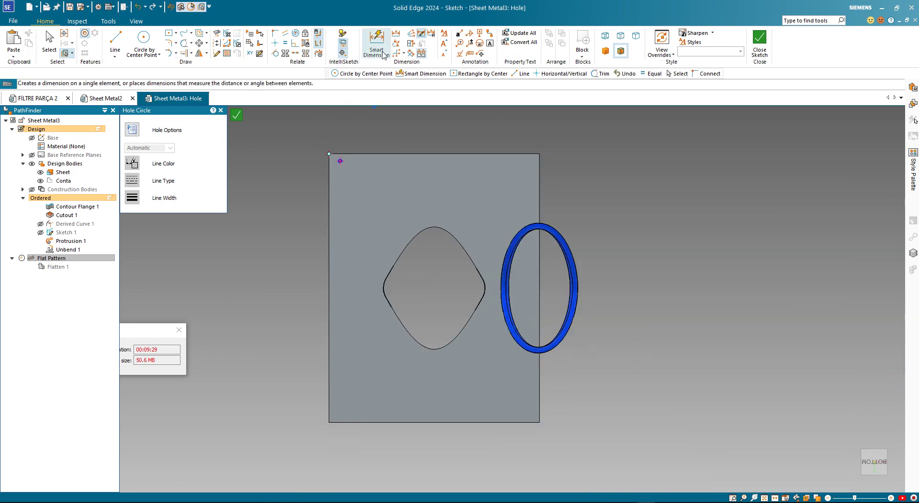
scroll(332, 149, "up", 3)
left_click(351, 162)
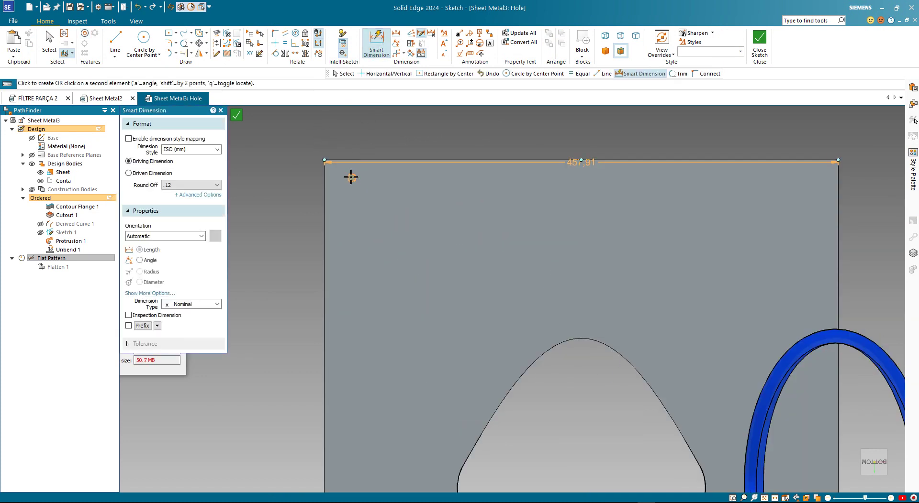
left_click(276, 166)
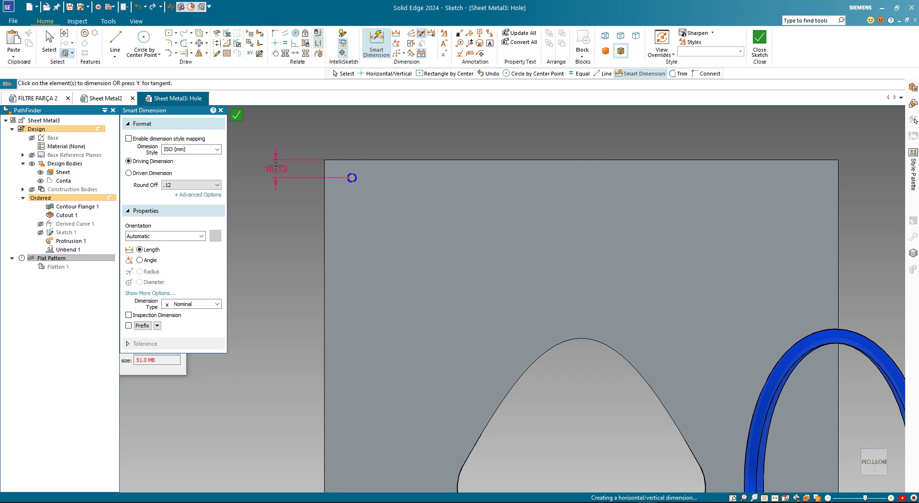
type("2")
type("20")
key("Return")
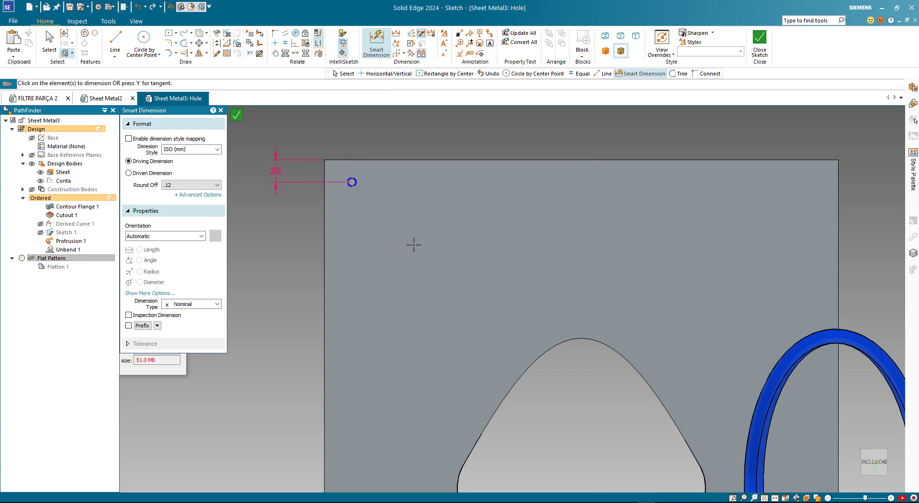
Dimension the hole circle 25 from the plate's left edge.
left_click(325, 204)
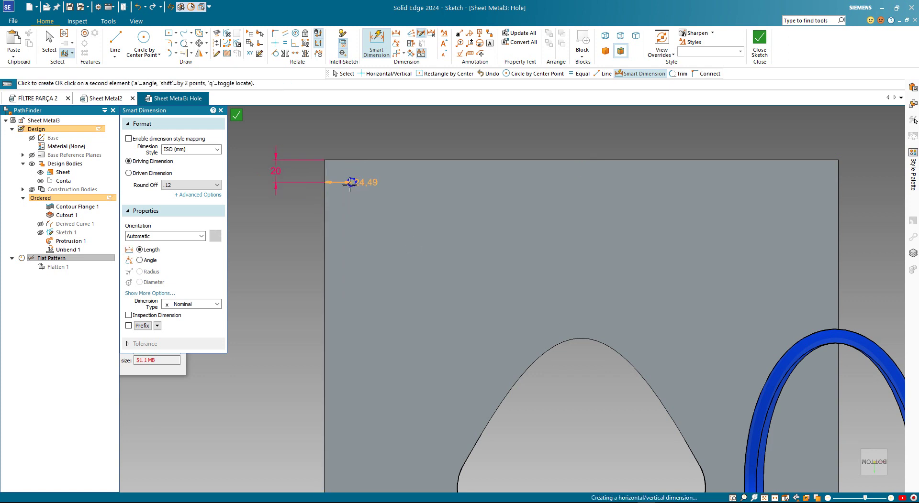
left_click(351, 182)
left_click(346, 128)
type("25")
key("Return")
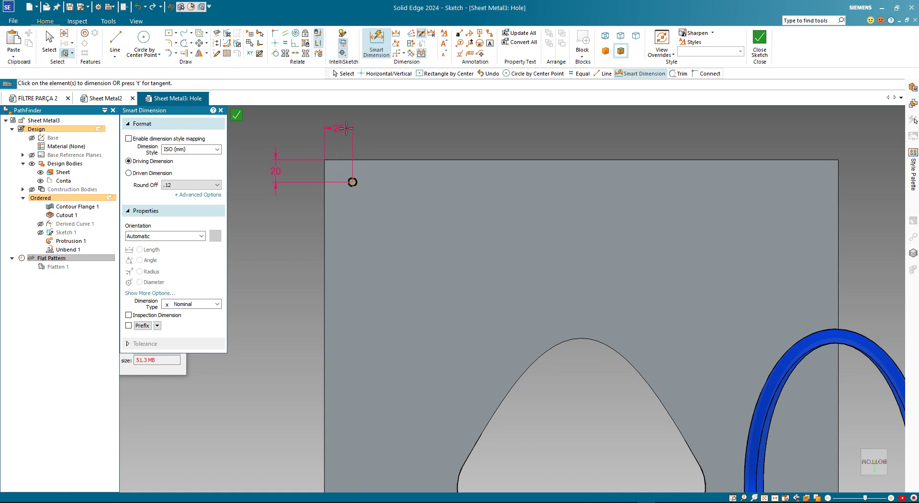
key("Escape")
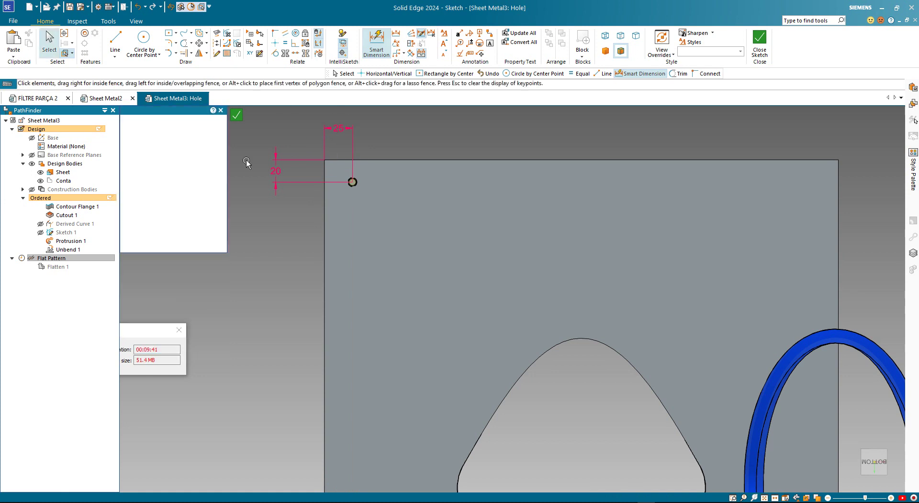
left_click(352, 182)
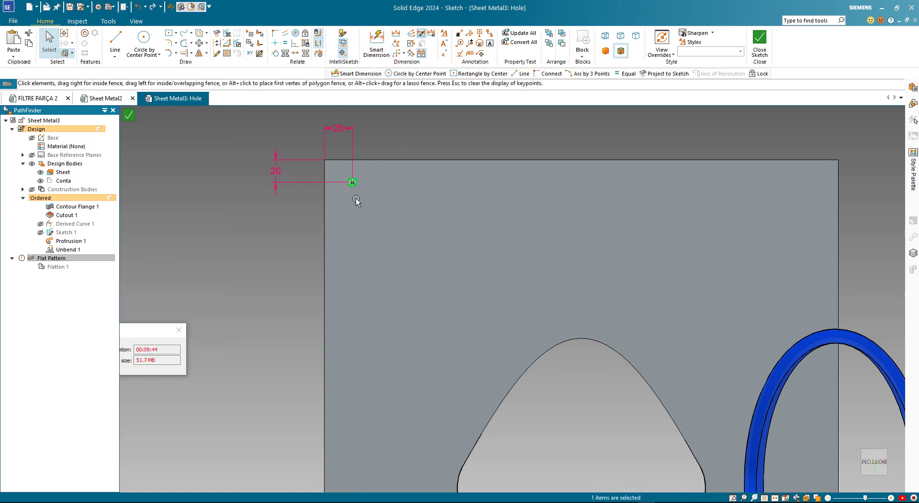
left_click(178, 171)
left_click(85, 35)
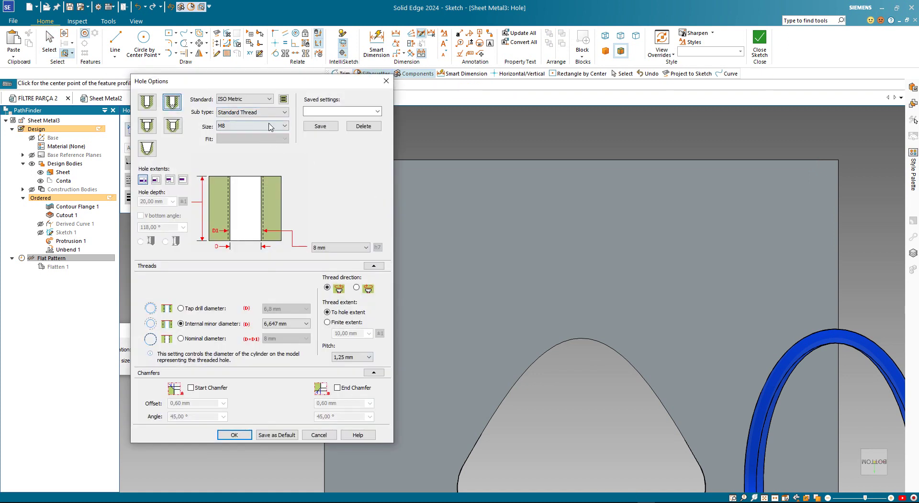
Load the saved M22 hole preset and finish Hole 1 at the plate's corner.
left_click(378, 112)
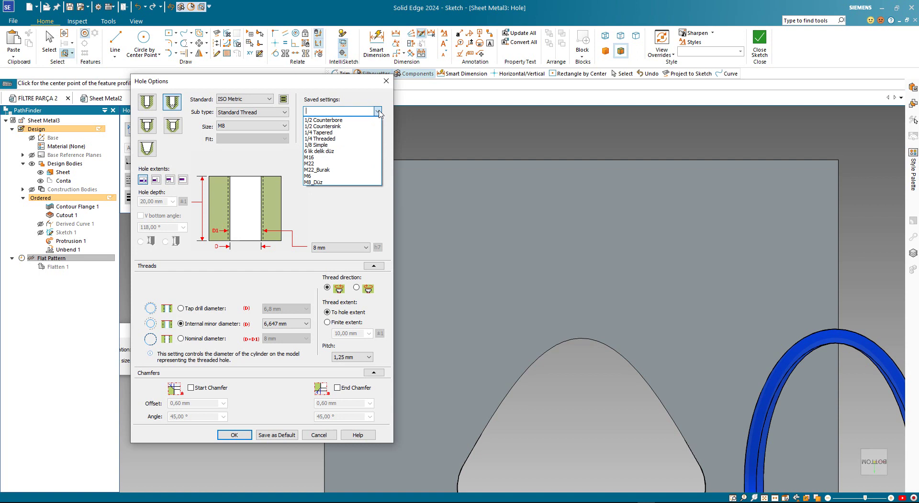
left_click(317, 170)
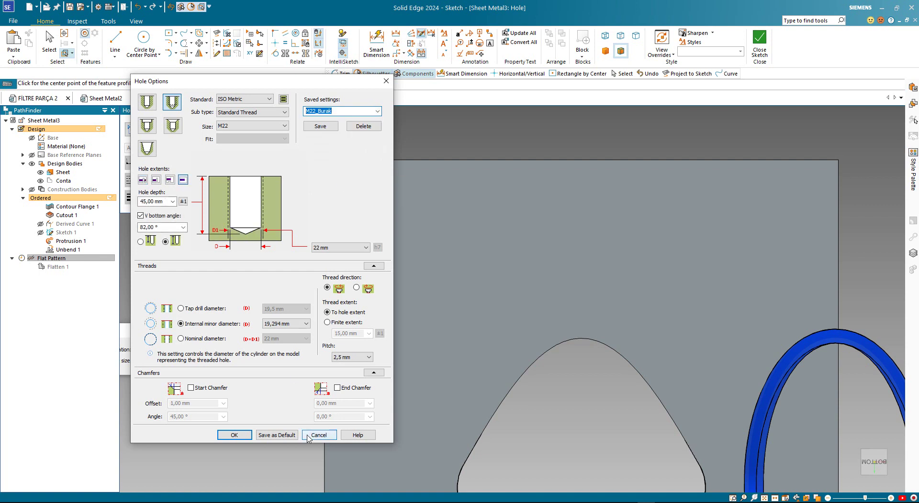
left_click(233, 436)
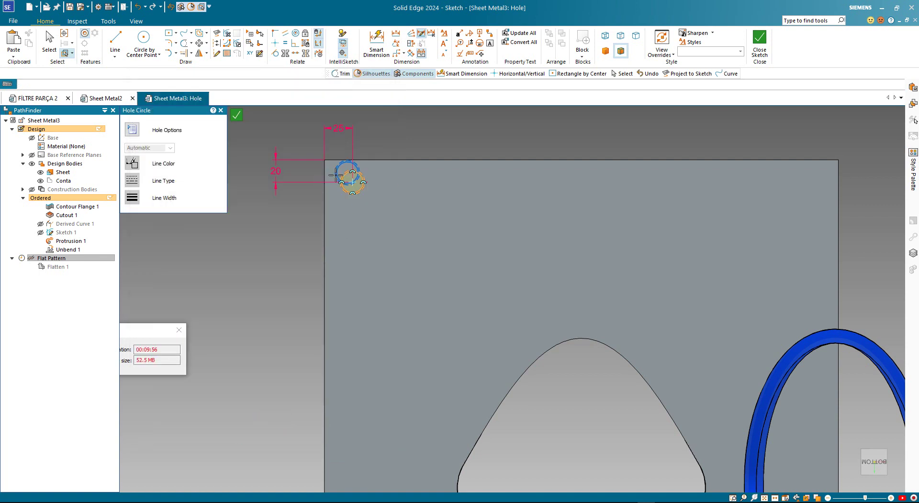
scroll(378, 167, "down", 2)
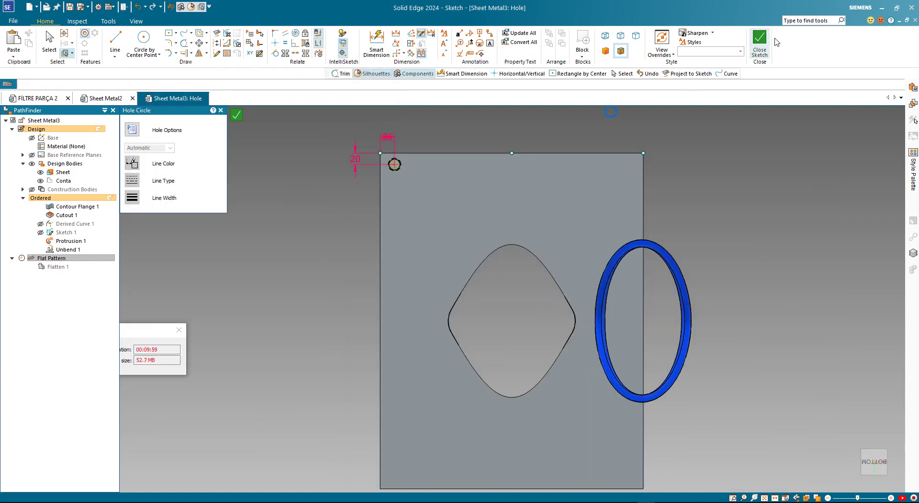
left_click(759, 43)
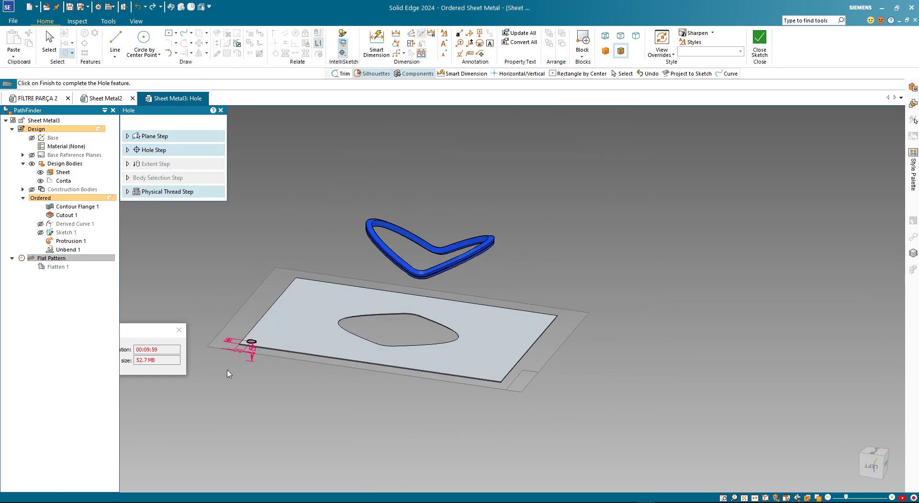
scroll(226, 367, "up", 3)
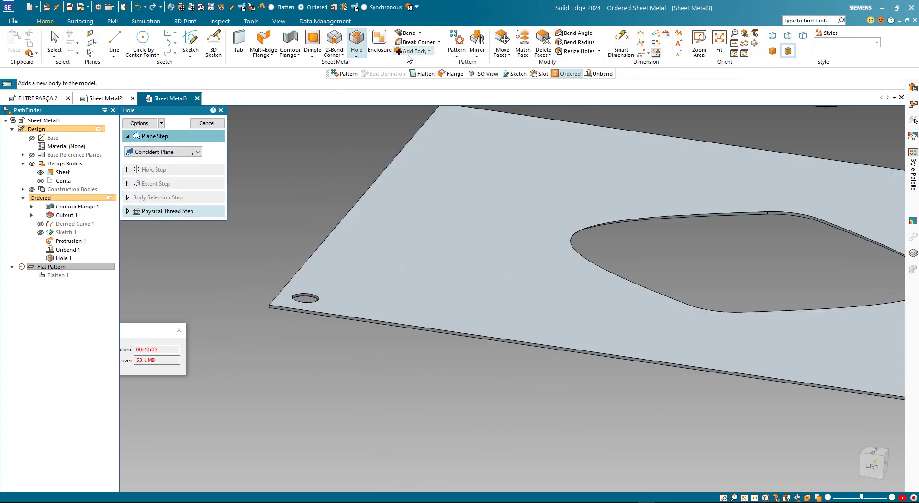
Pattern Hole 1 in a 10 by 10 rectangular grid spanning the sheet corner to corner.
left_click(456, 57)
left_click(467, 64)
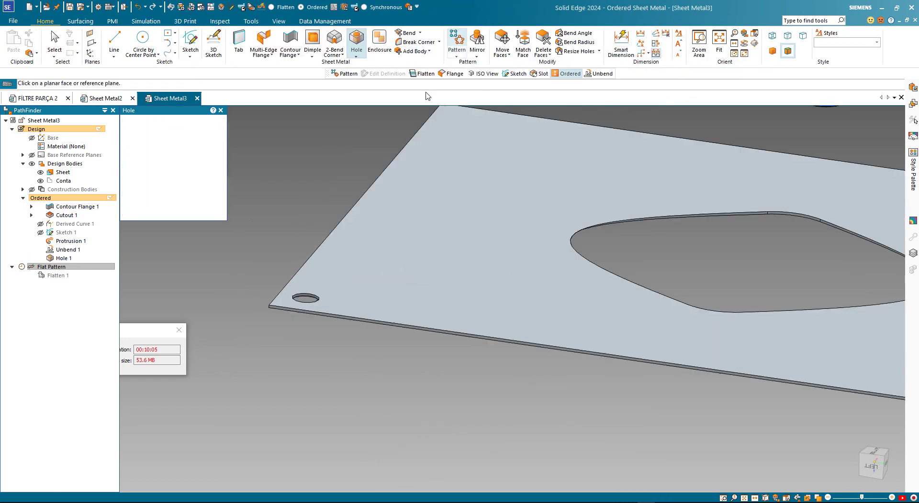
left_click(316, 301)
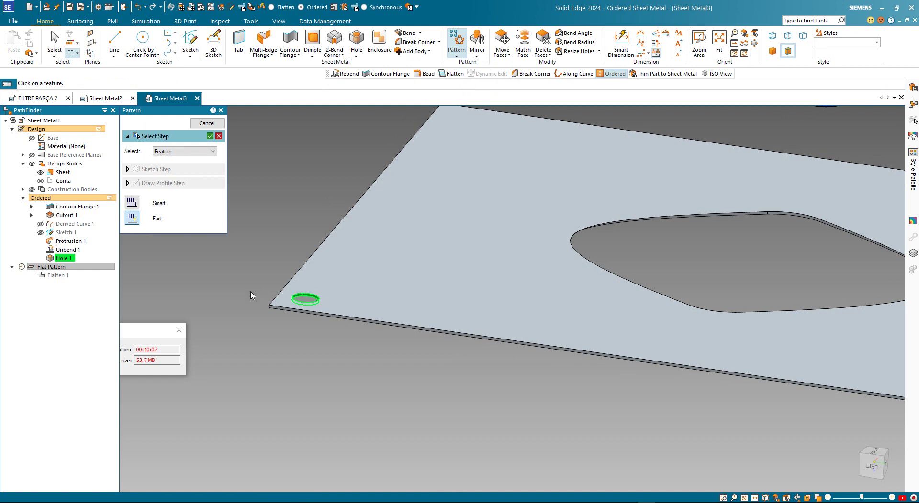
key("Return")
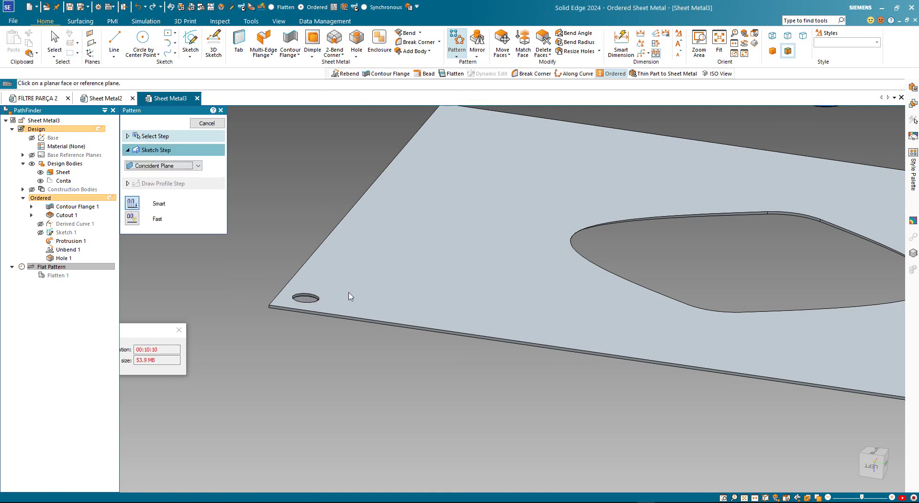
left_click(349, 297)
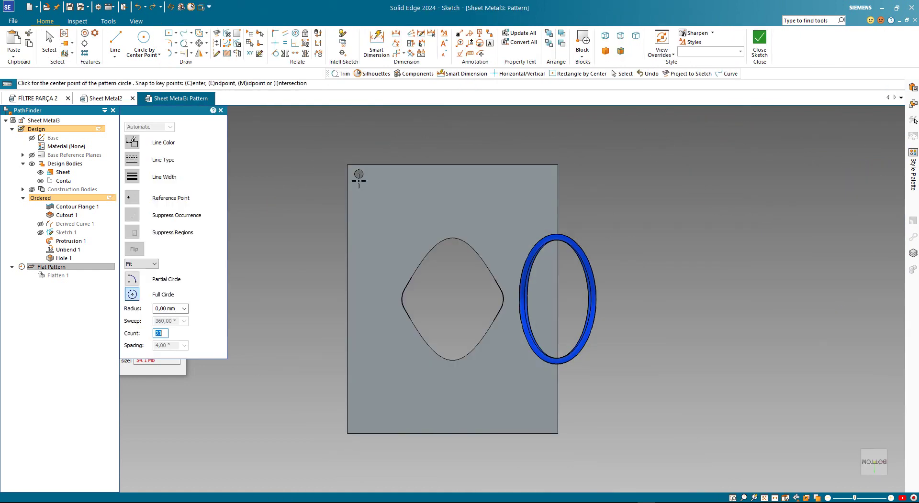
left_click(84, 53)
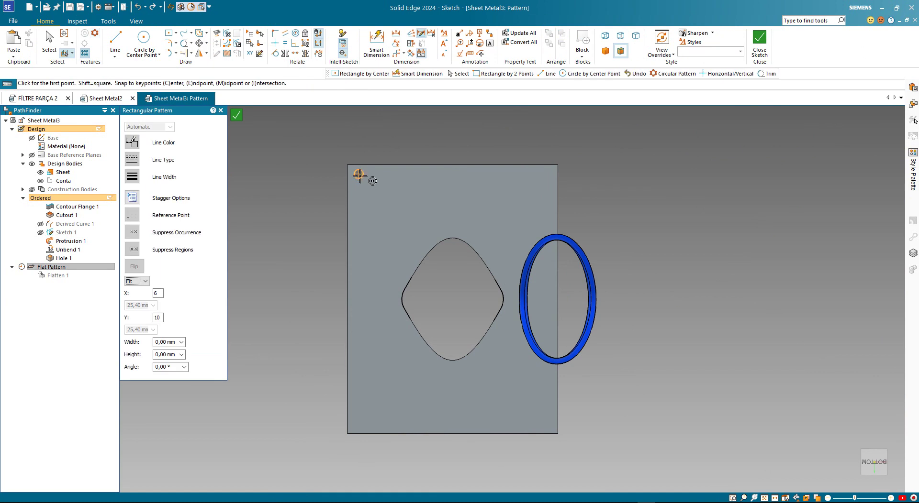
left_click(359, 174)
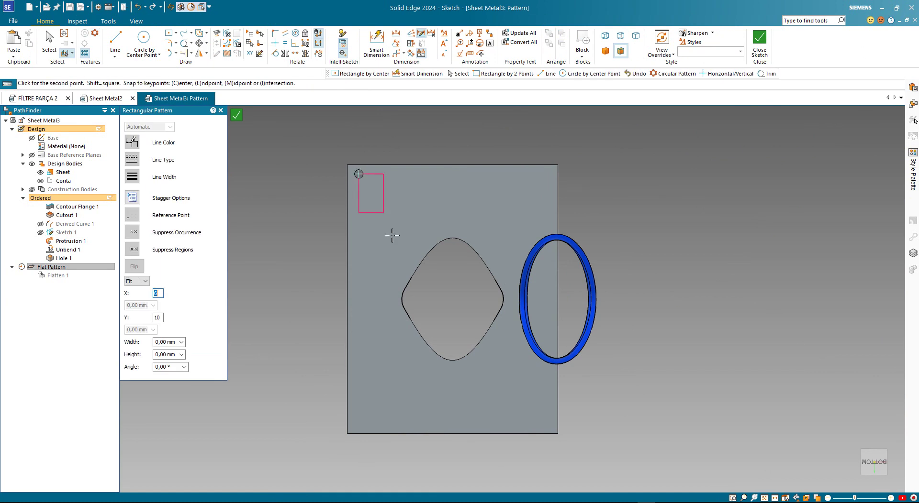
left_click(549, 425)
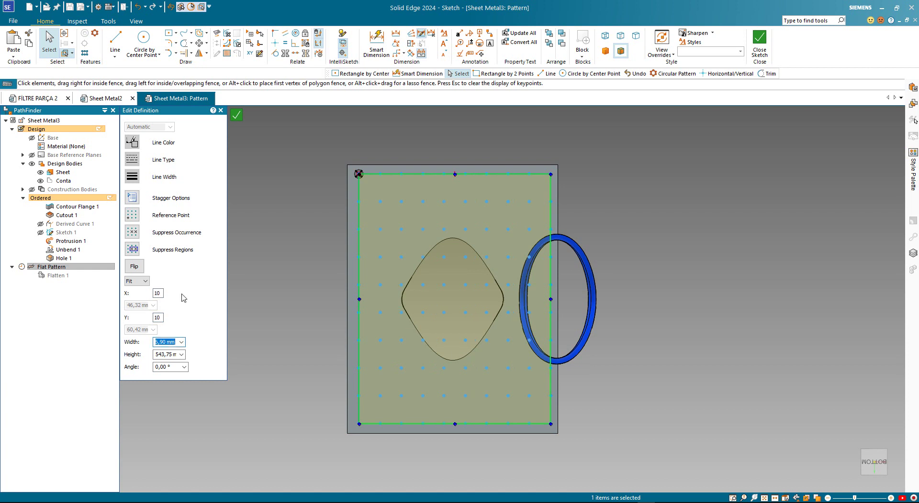
left_click(759, 40)
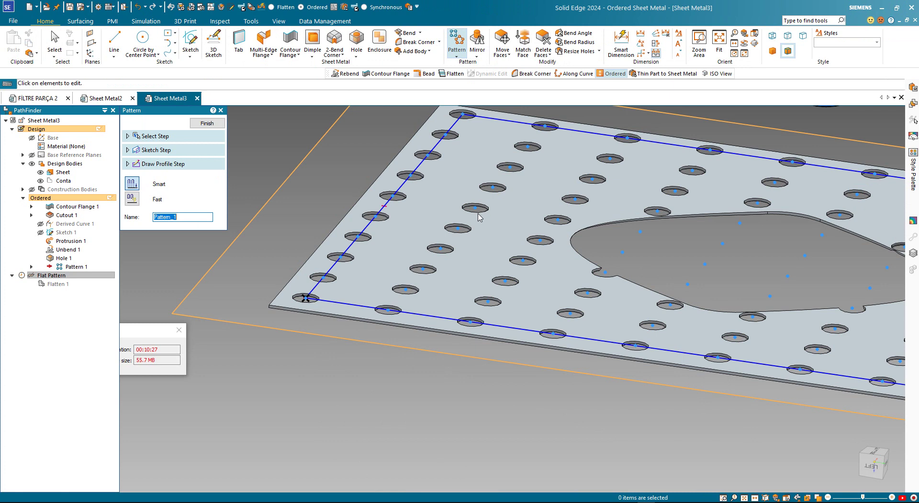
scroll(629, 243, "down", 3)
middle_click_drag(629, 243, 630, 268)
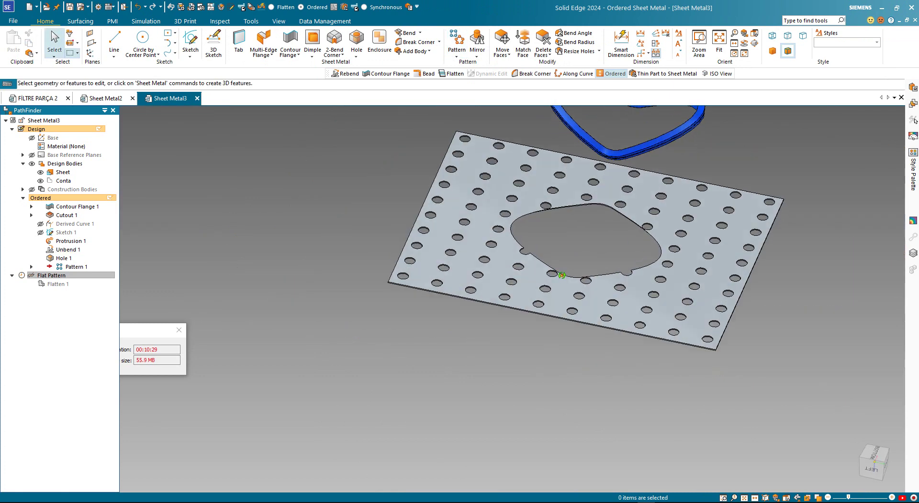
Apply Rebend with All Bends so the perforated plate rolls back into a tube under the blue rim.
left_click(419, 33)
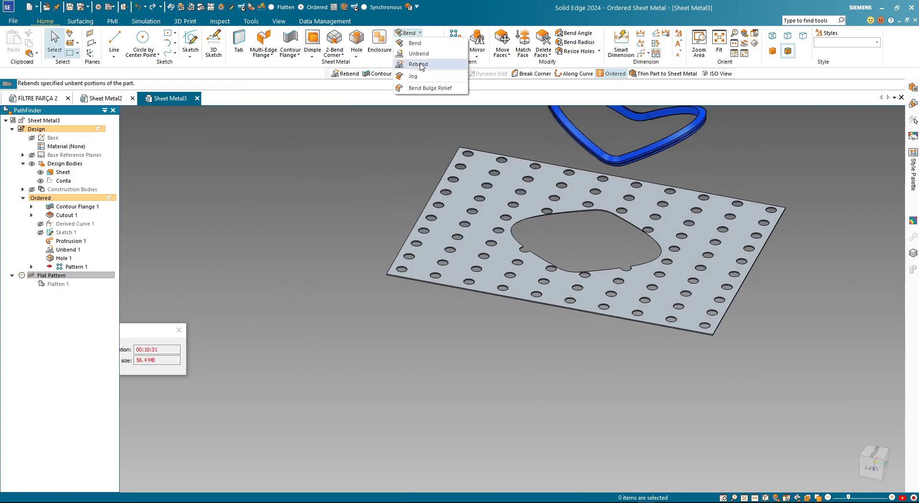
left_click(412, 59)
left_click(170, 151)
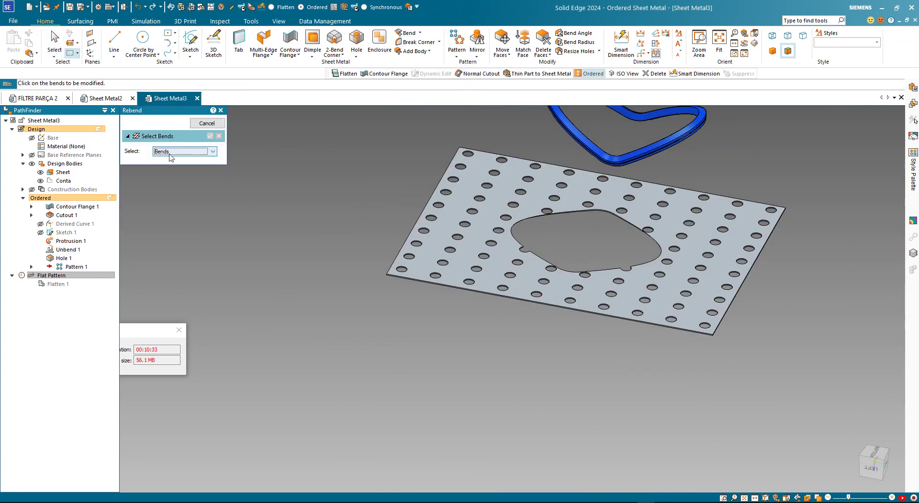
left_click(172, 164)
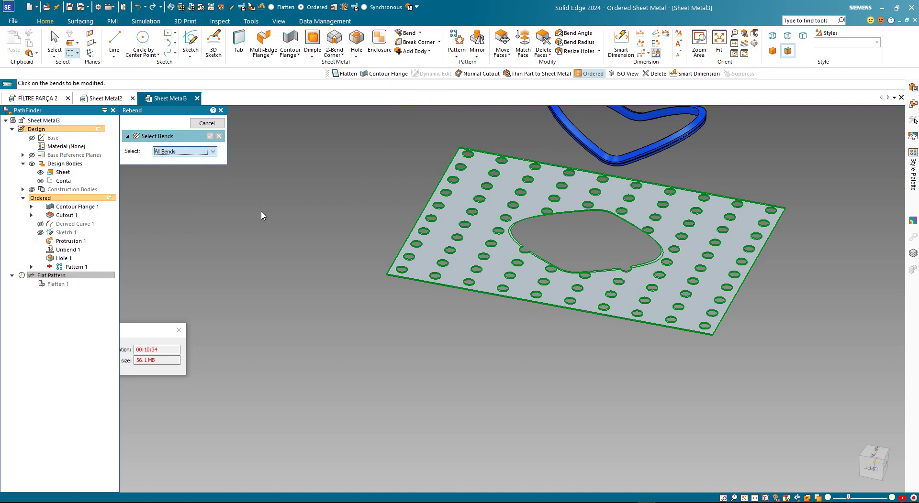
right_click(263, 215)
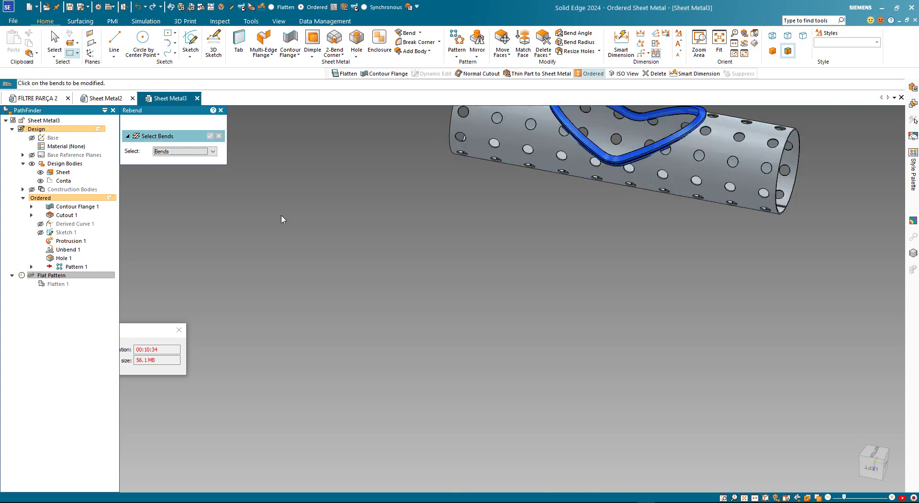
scroll(278, 219, "down", 3)
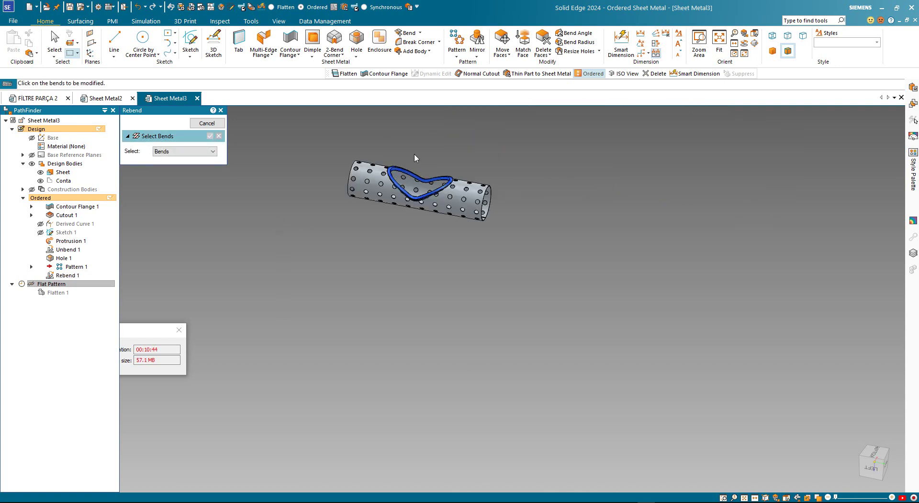
middle_click_drag(416, 158, 445, 105)
mouse_move(401, 149)
middle_mouse_down()
mouse_move(322, 168)
mouse_move(368, 160)
middle_mouse_up()
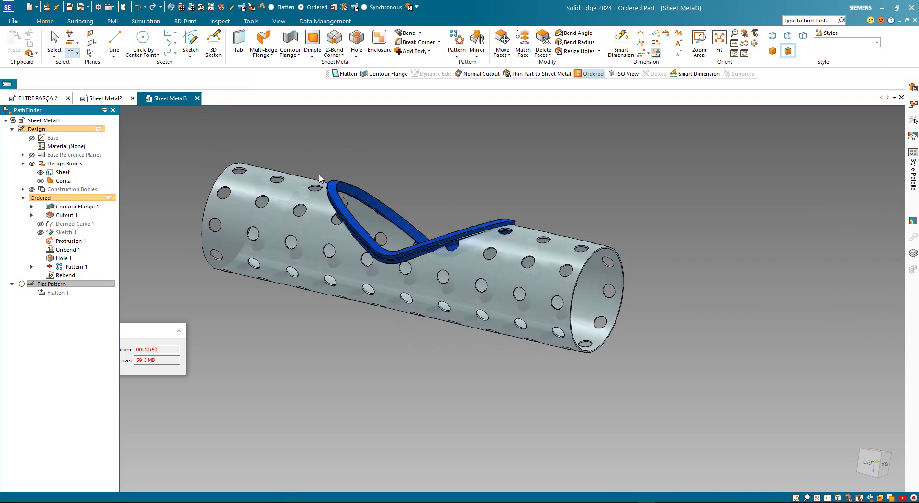
middle_click_drag(320, 179, 359, 204)
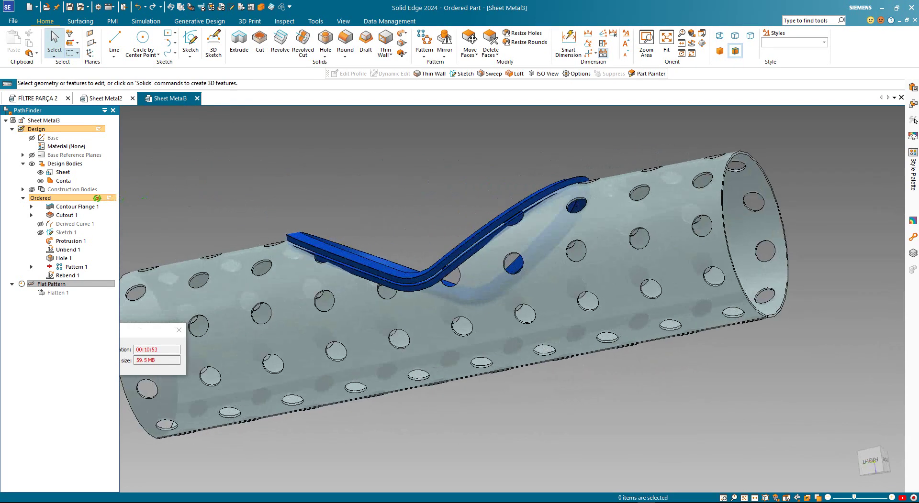
middle_click_drag(143, 197, 401, 139)
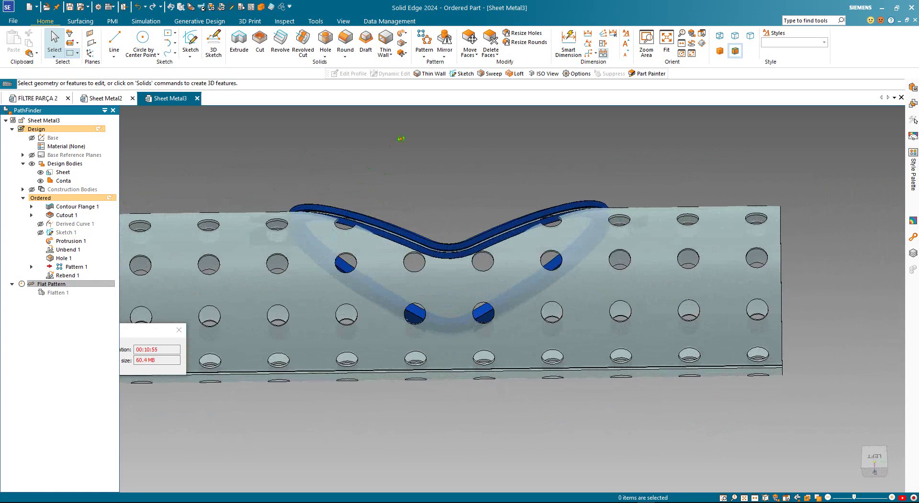
scroll(394, 158, "up", 2)
scroll(355, 220, "up", 2)
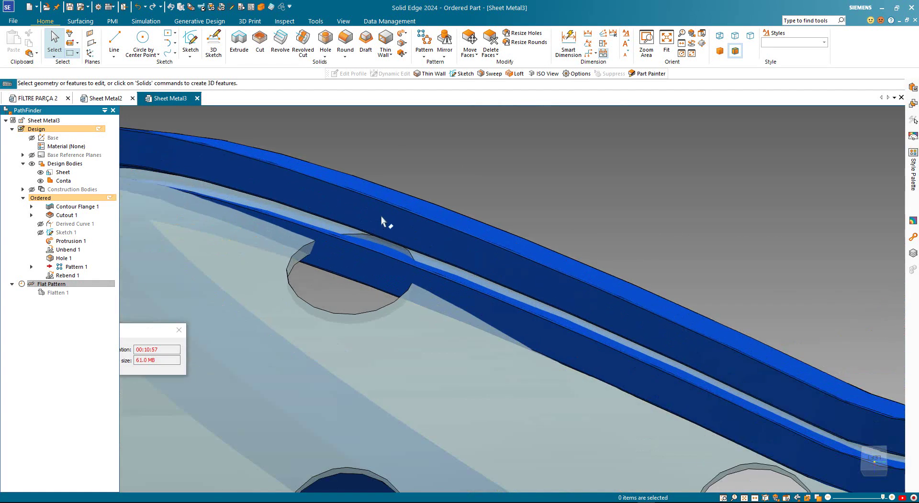
scroll(381, 217, "up", 2)
scroll(382, 214, "up", 1)
middle_click_drag(405, 194, 252, 205)
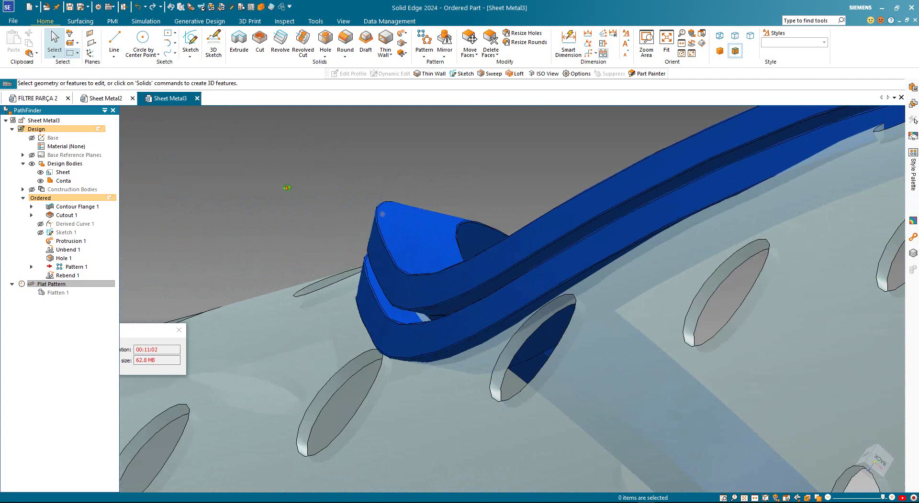
scroll(382, 214, "down", 3)
scroll(420, 229, "down", 3)
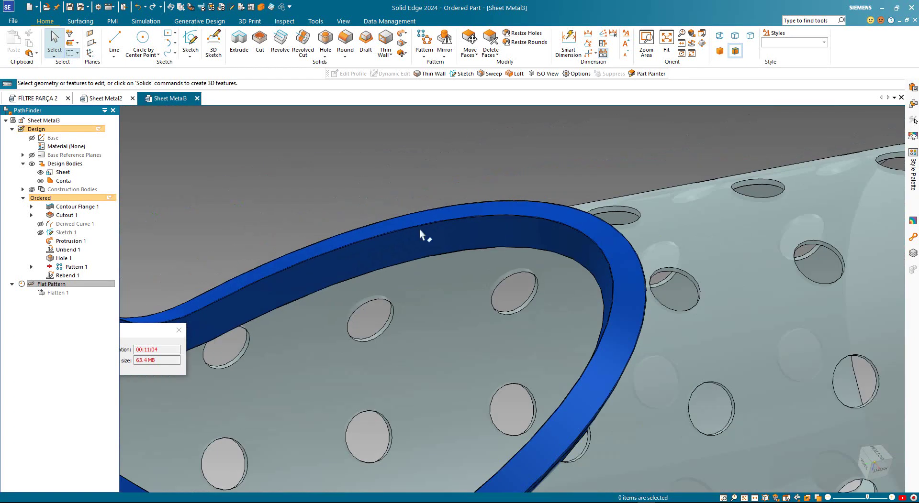
middle_click_drag(420, 229, 432, 254)
middle_click_drag(372, 249, 213, 317)
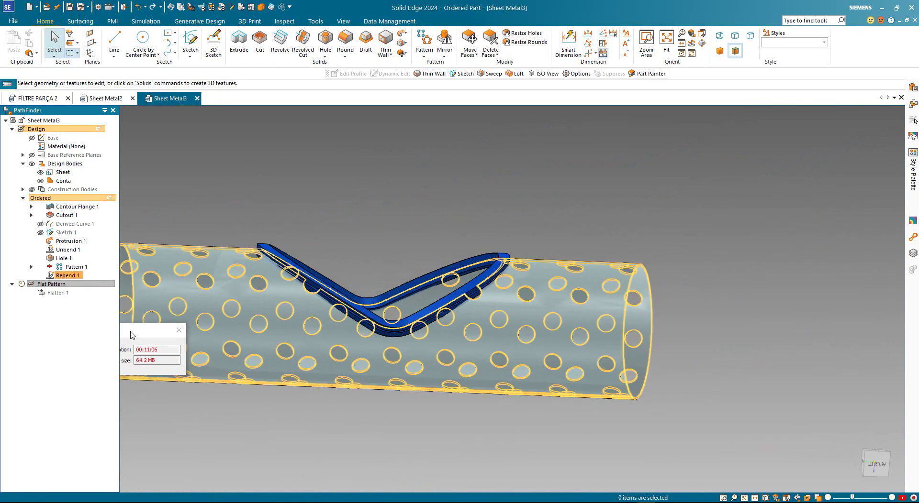